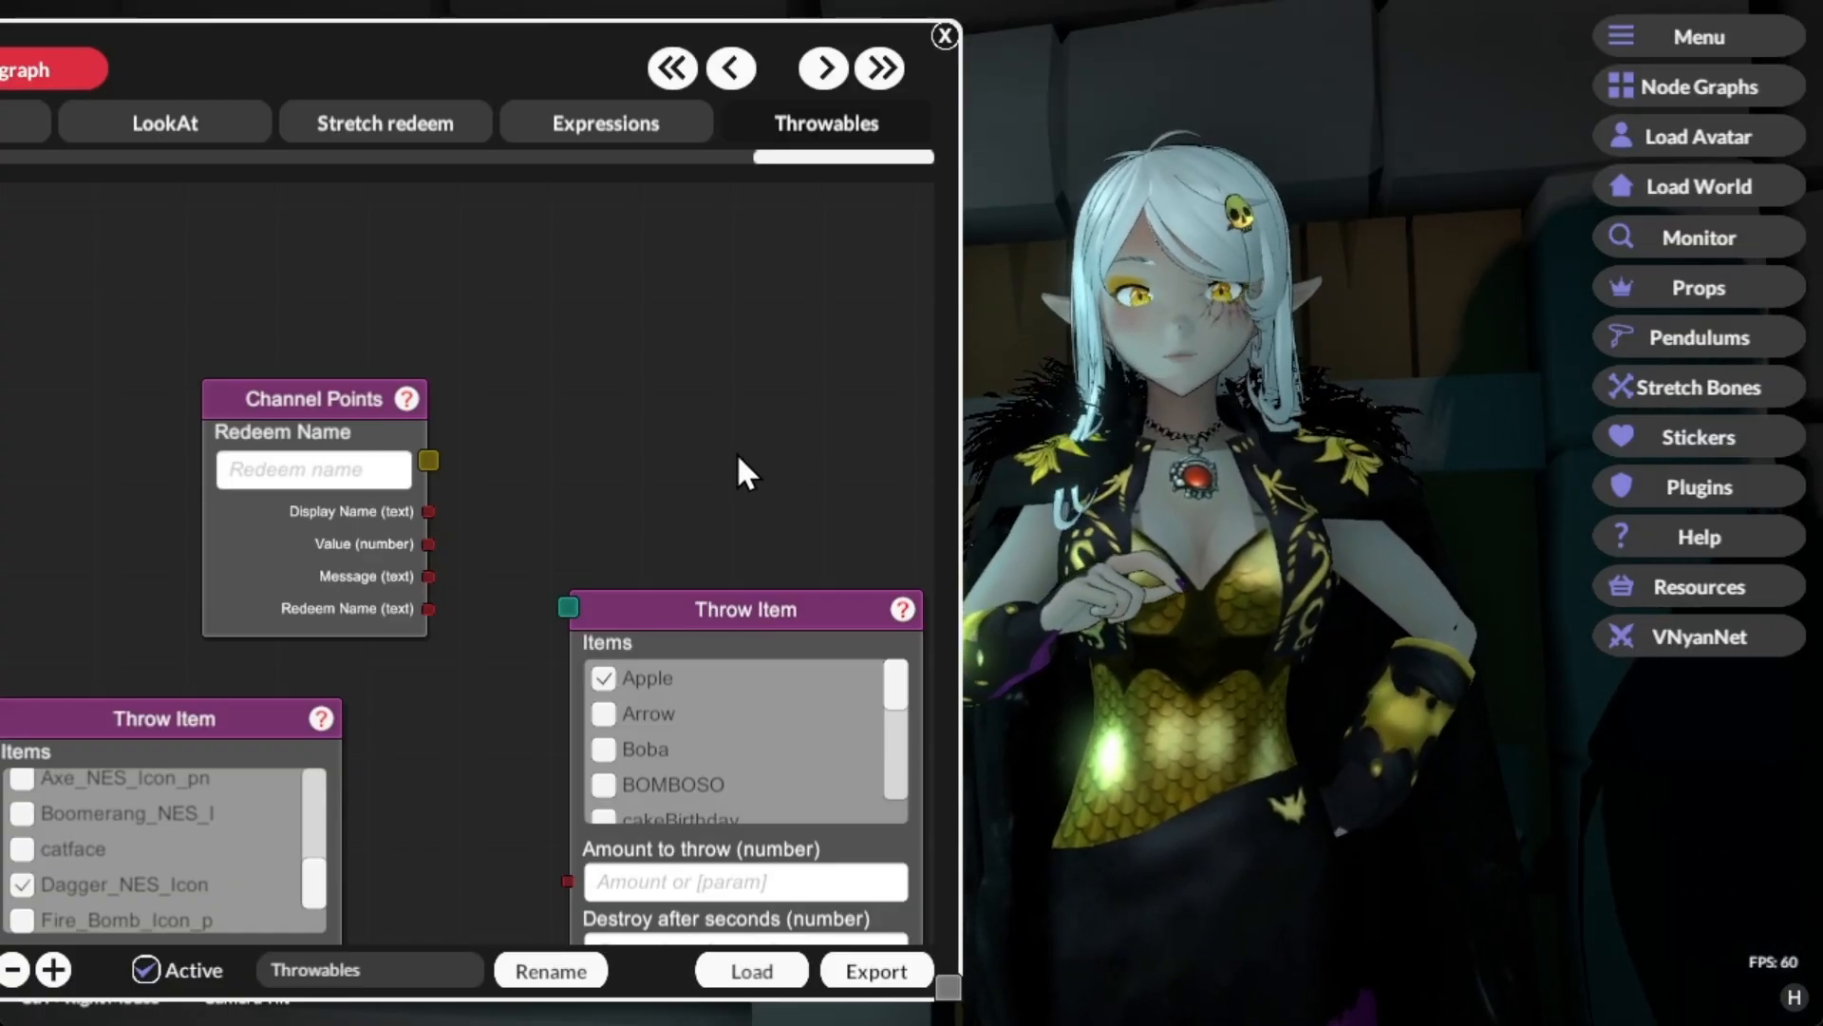
# Step: Connect the Channel Points node's output to the Apple Throw Item node, move that node closer, and send a test signal
pyautogui.moveTo(428, 460); pyautogui.dragTo(571, 608)
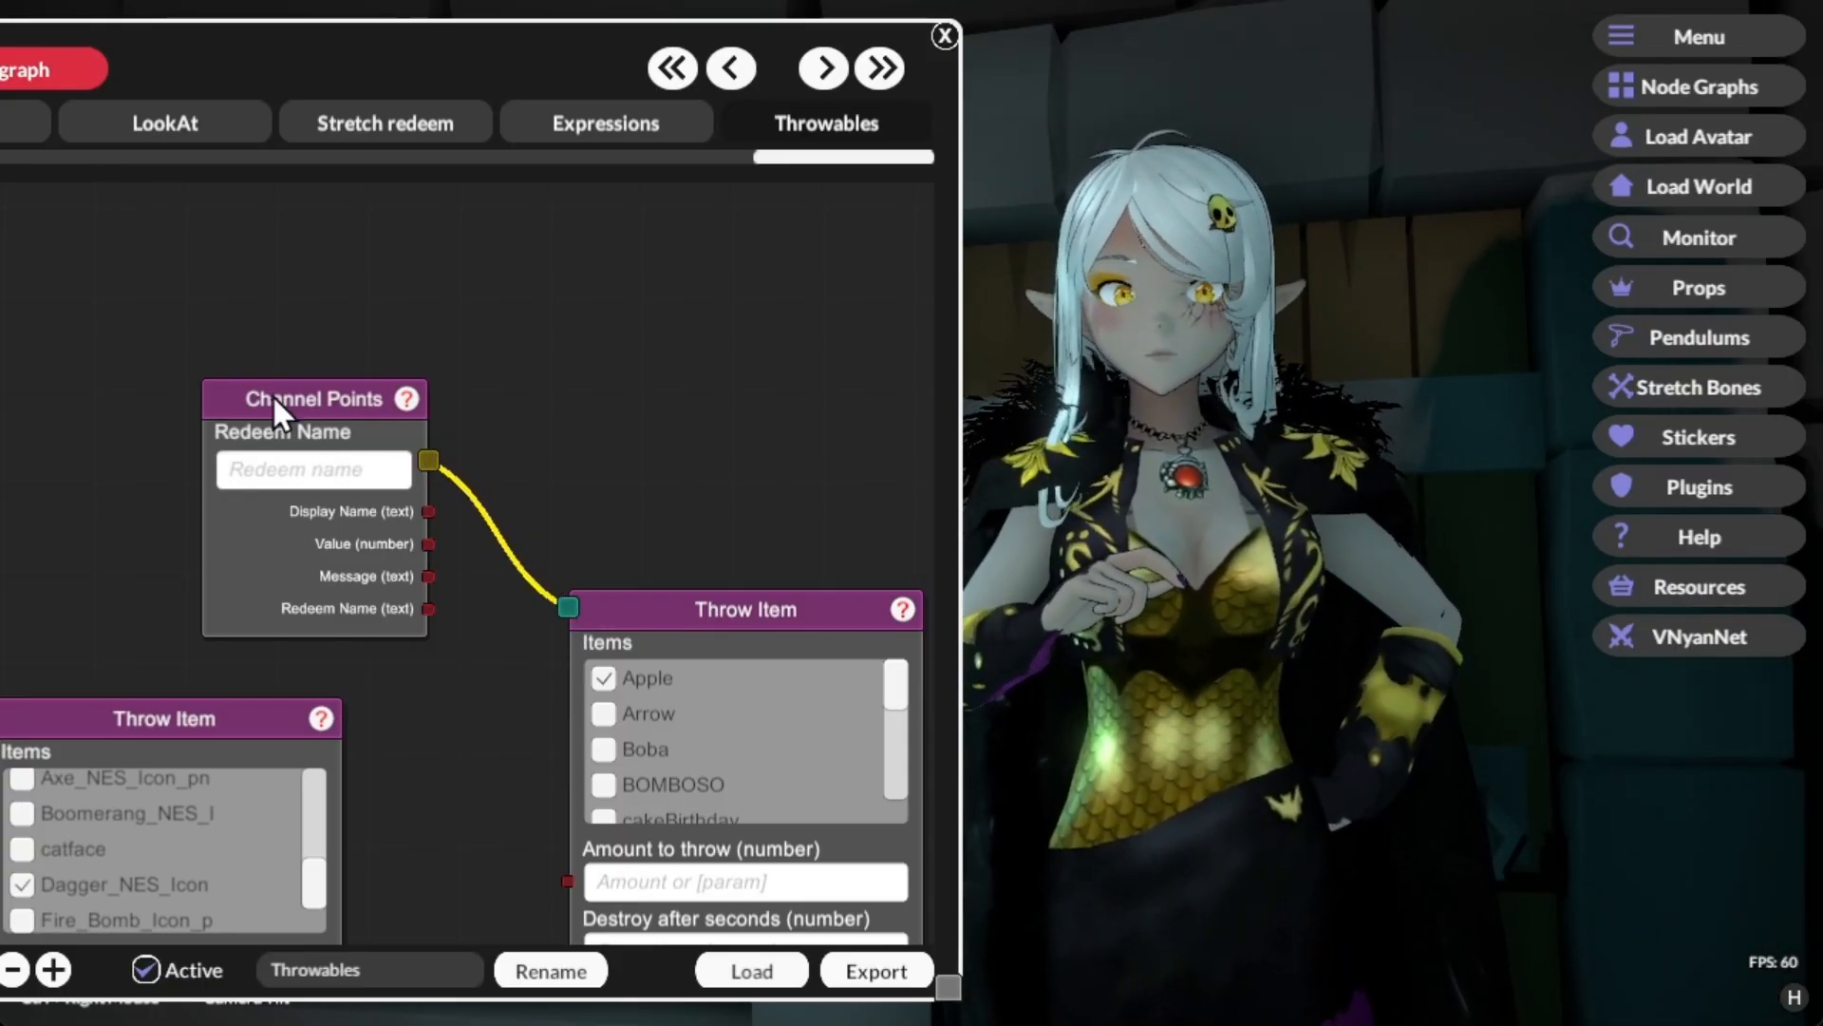
pyautogui.moveTo(801, 600); pyautogui.dragTo(709, 452)
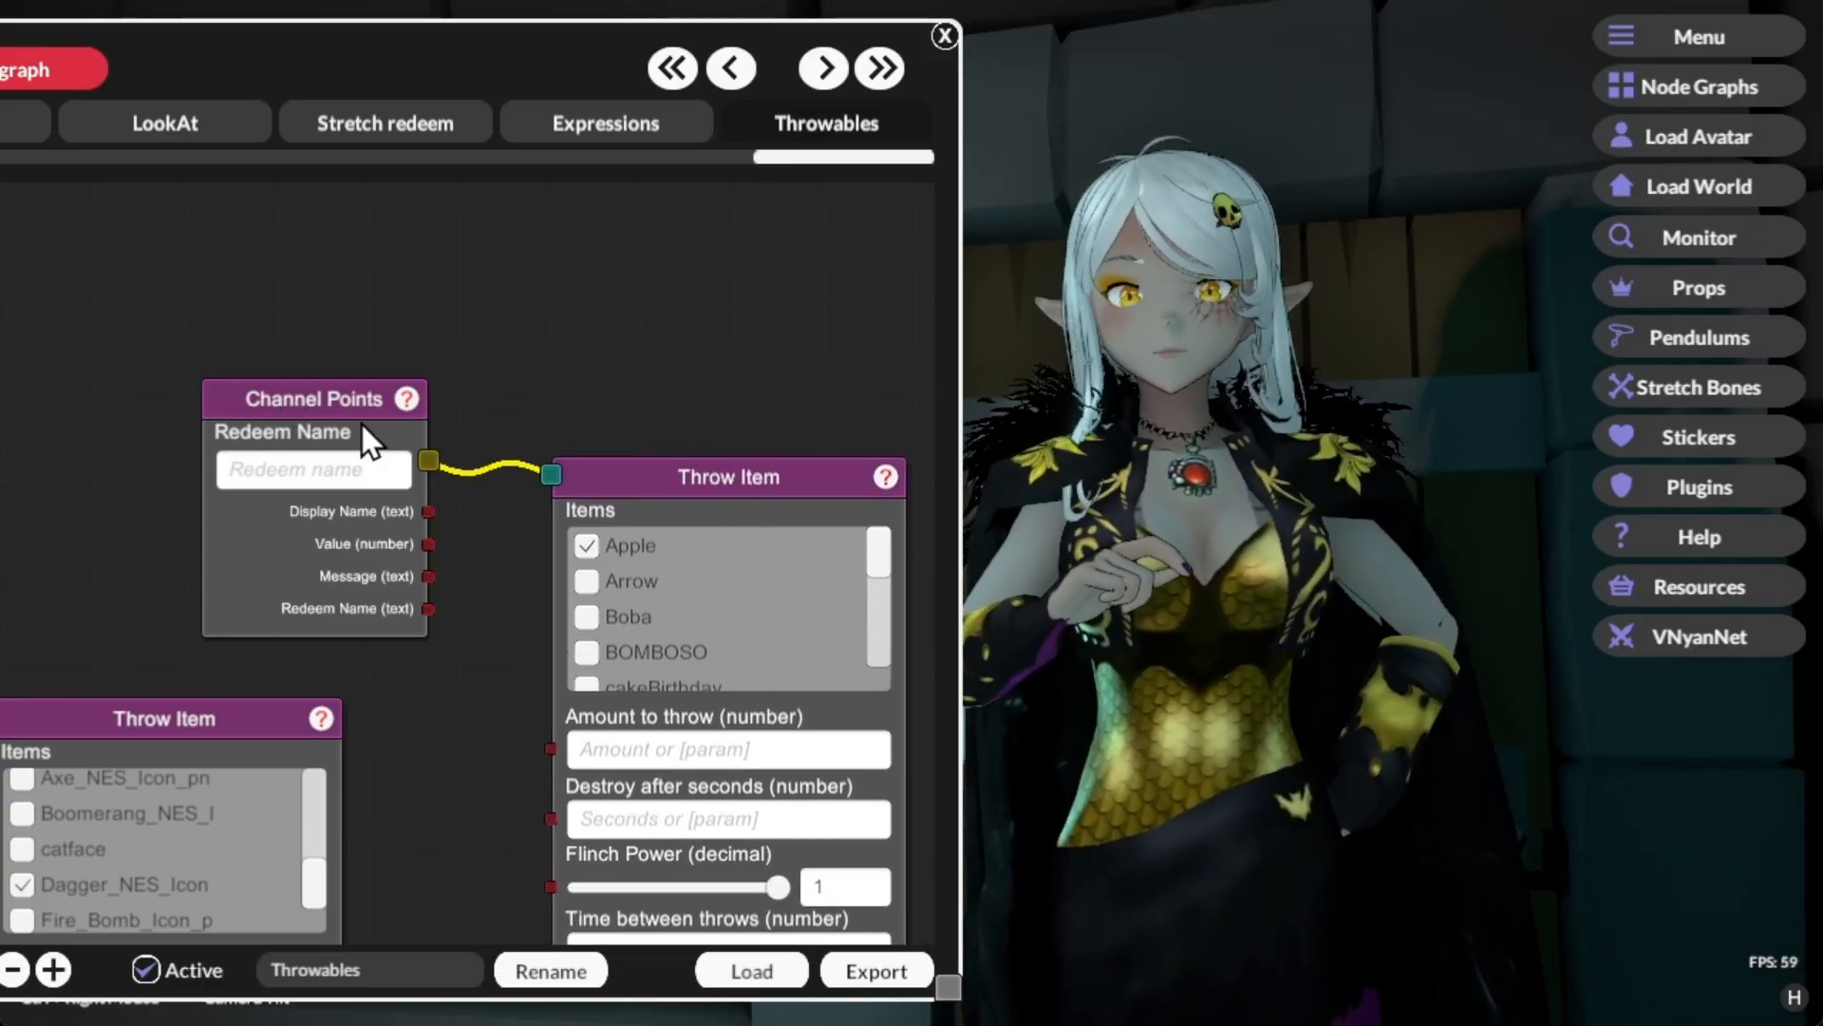
pyautogui.rightClick(304, 419)
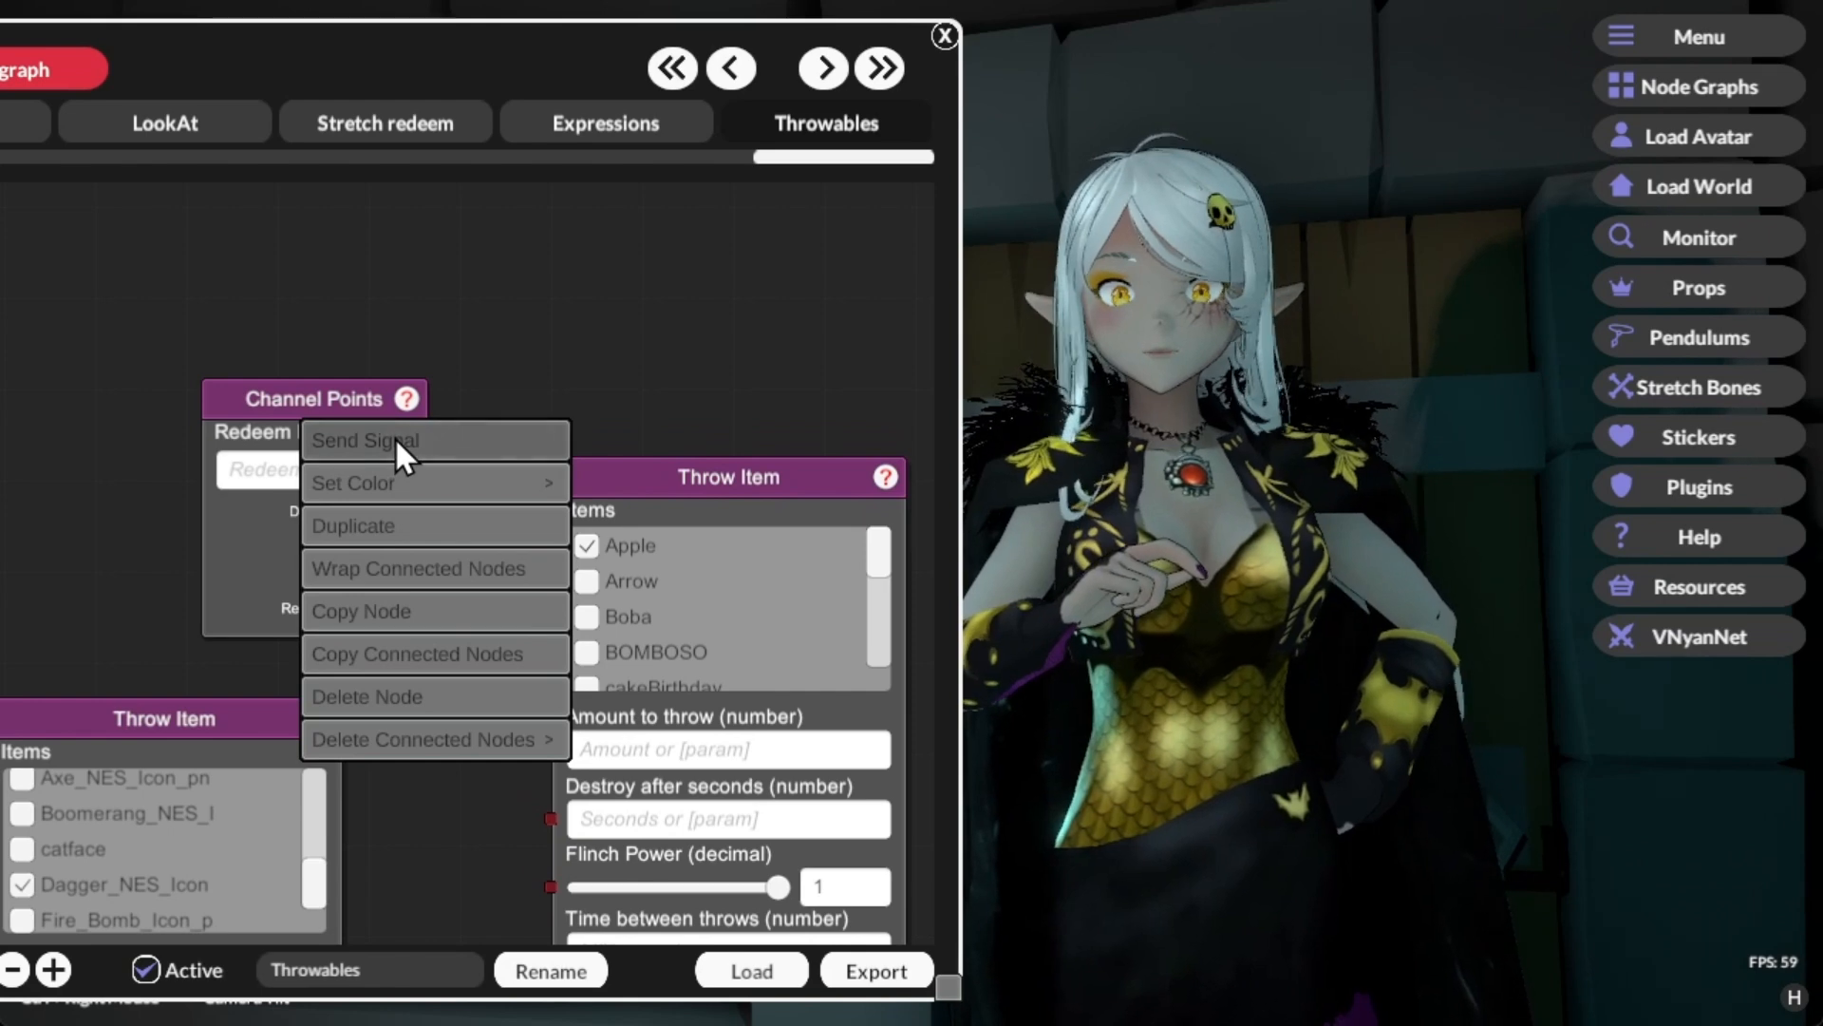
pyautogui.click(396, 437)
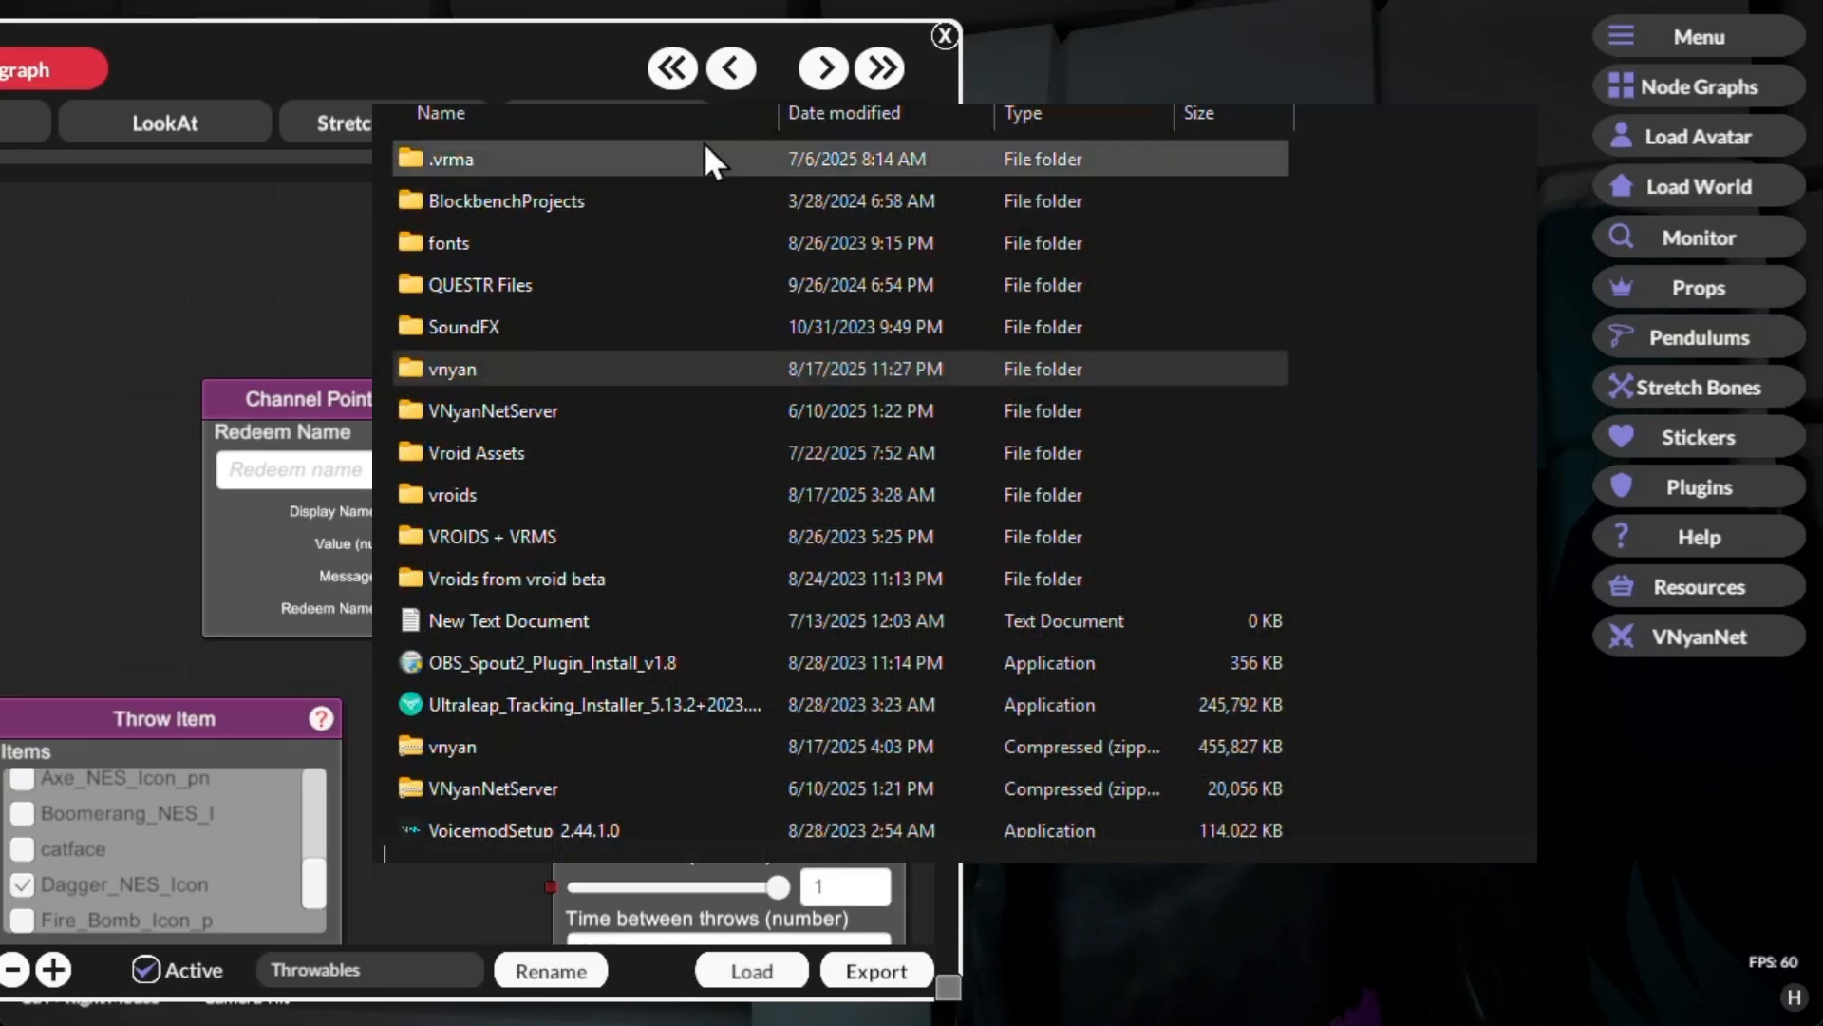
# Step: Open the Throwables folder inside vnyan's Items folder and select the catface PNG file
pyautogui.doubleClick(484, 372)
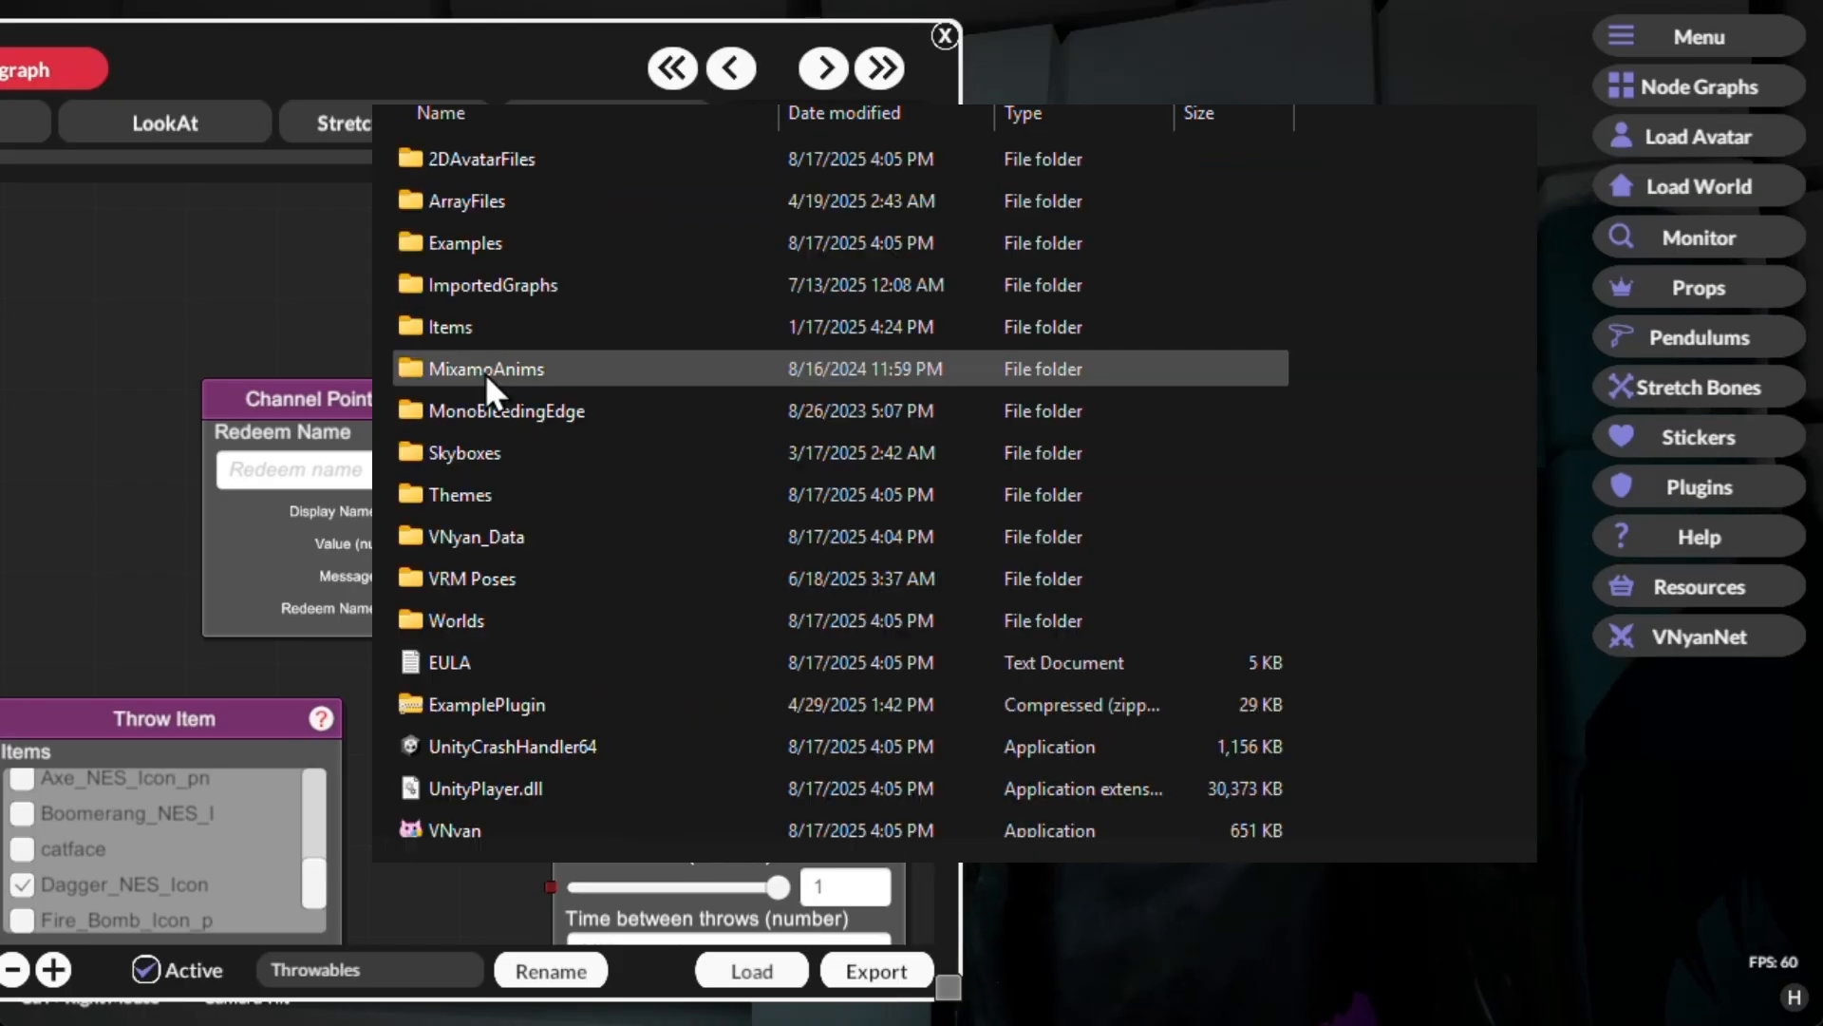
pyautogui.doubleClick(471, 325)
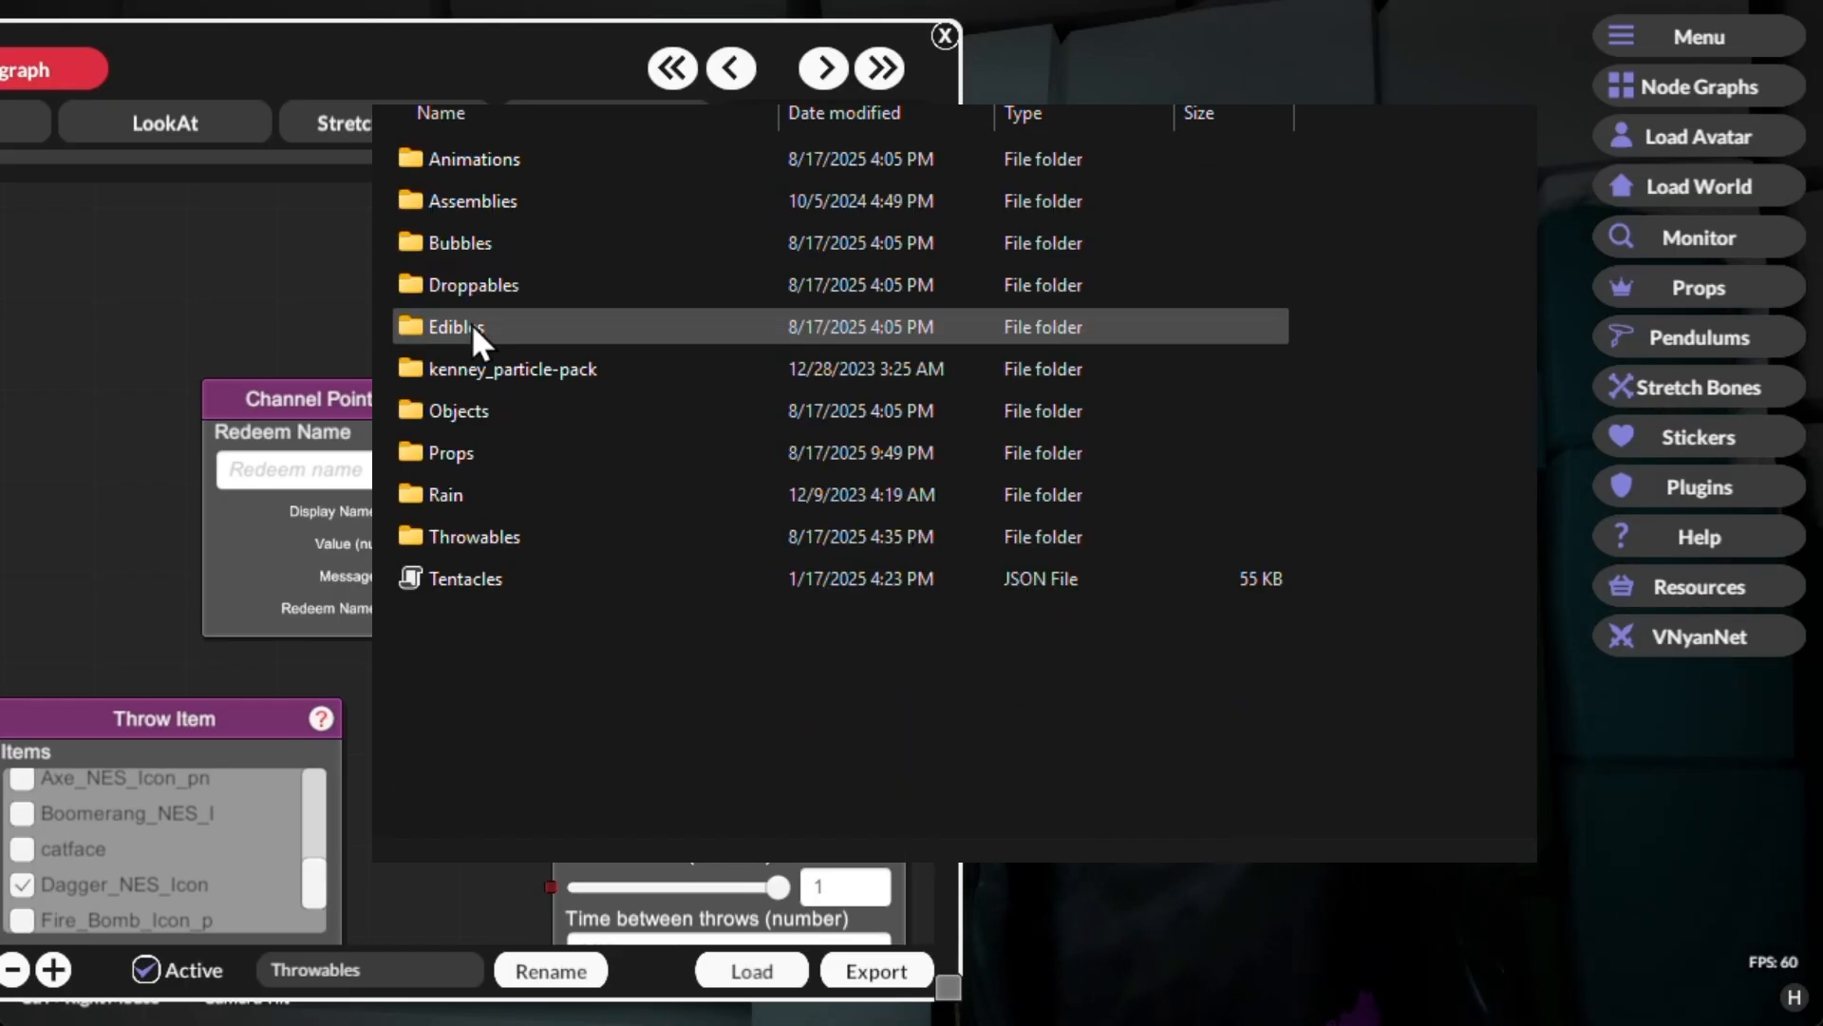
pyautogui.doubleClick(467, 540)
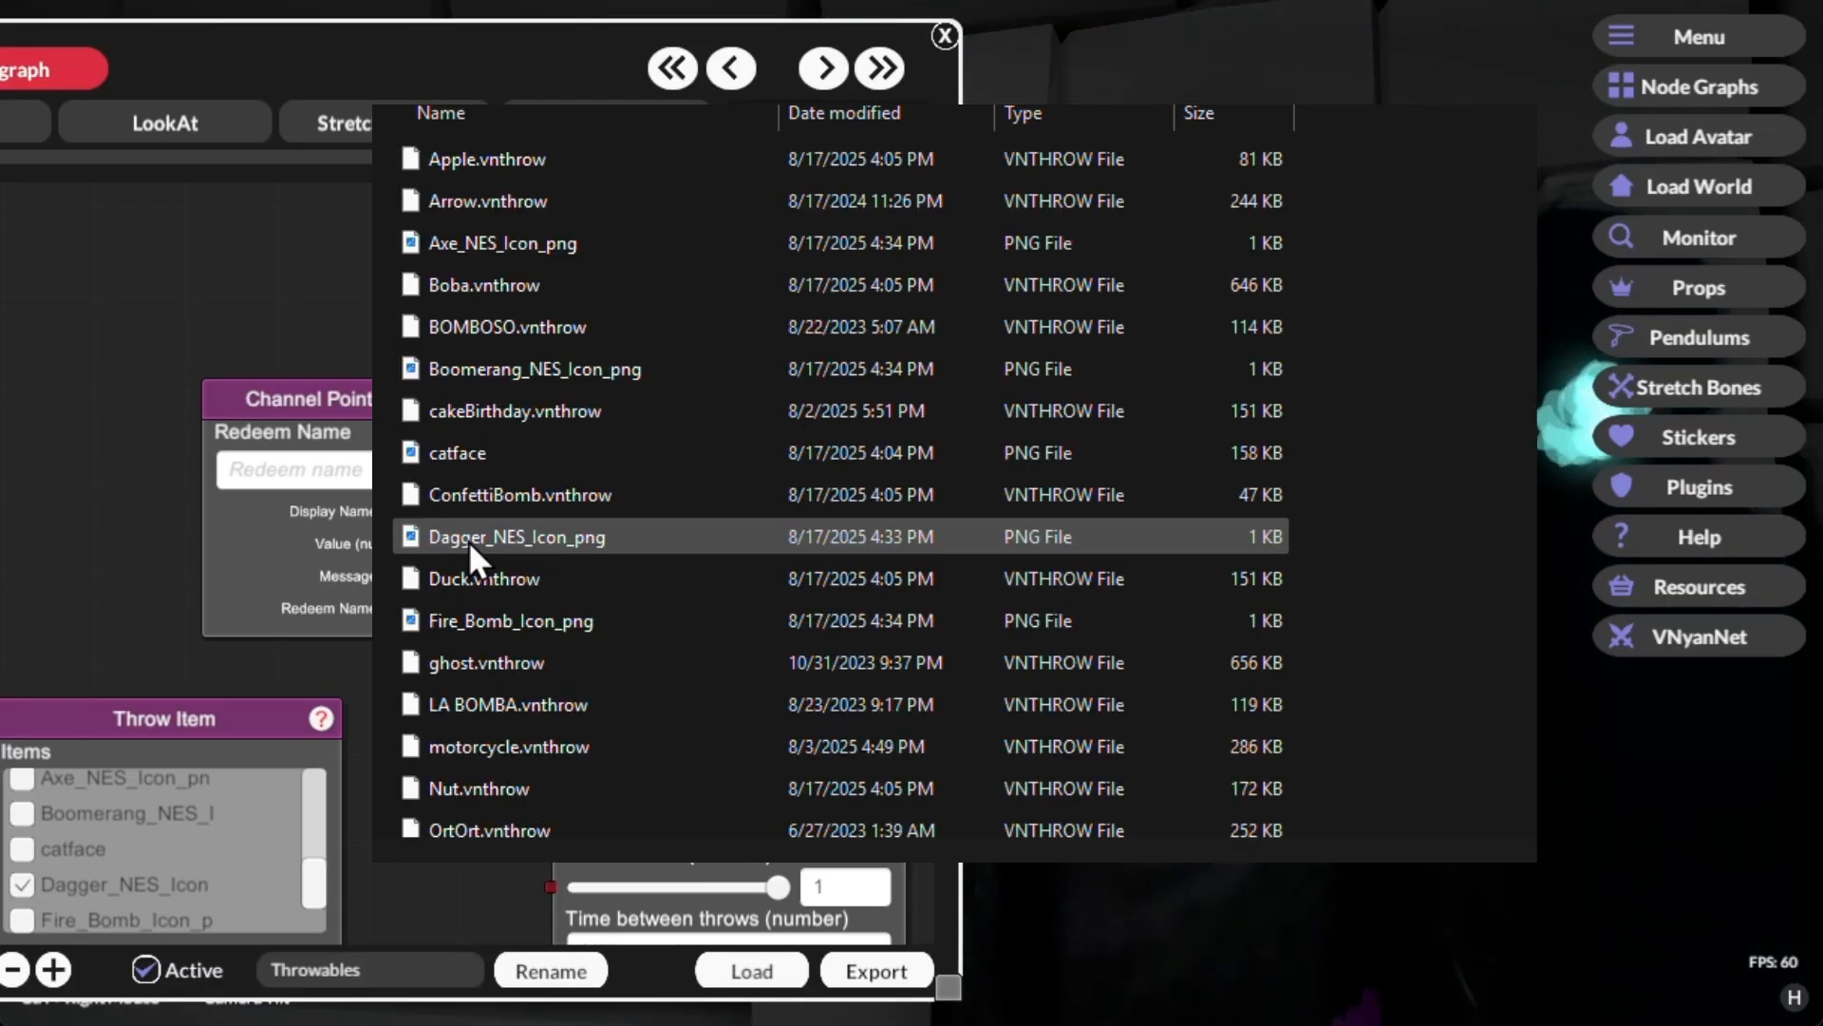
pyautogui.click(458, 458)
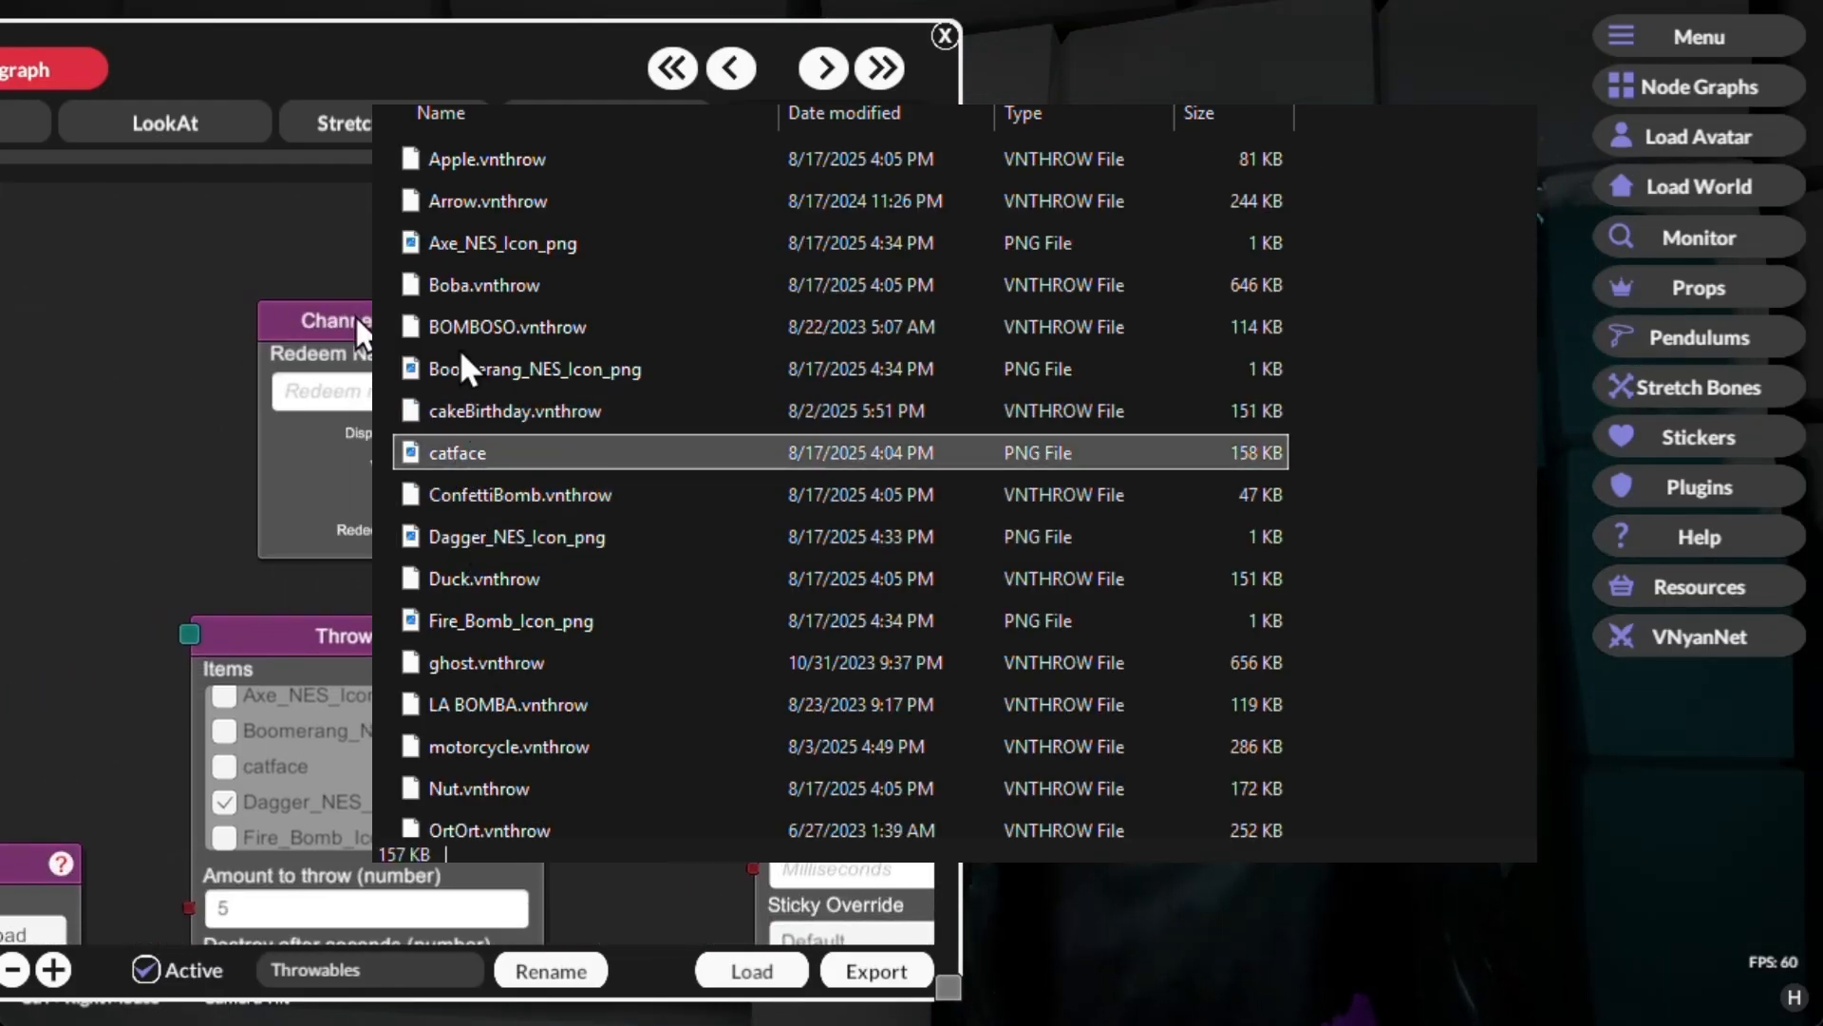
# Step: Connect the Channel Points node to the Throw Item node that has Dagger_NES_Icon selected and send a test signal
pyautogui.moveTo(498, 375); pyautogui.dragTo(763, 355)
pyautogui.moveTo(506, 311); pyautogui.dragTo(275, 449)
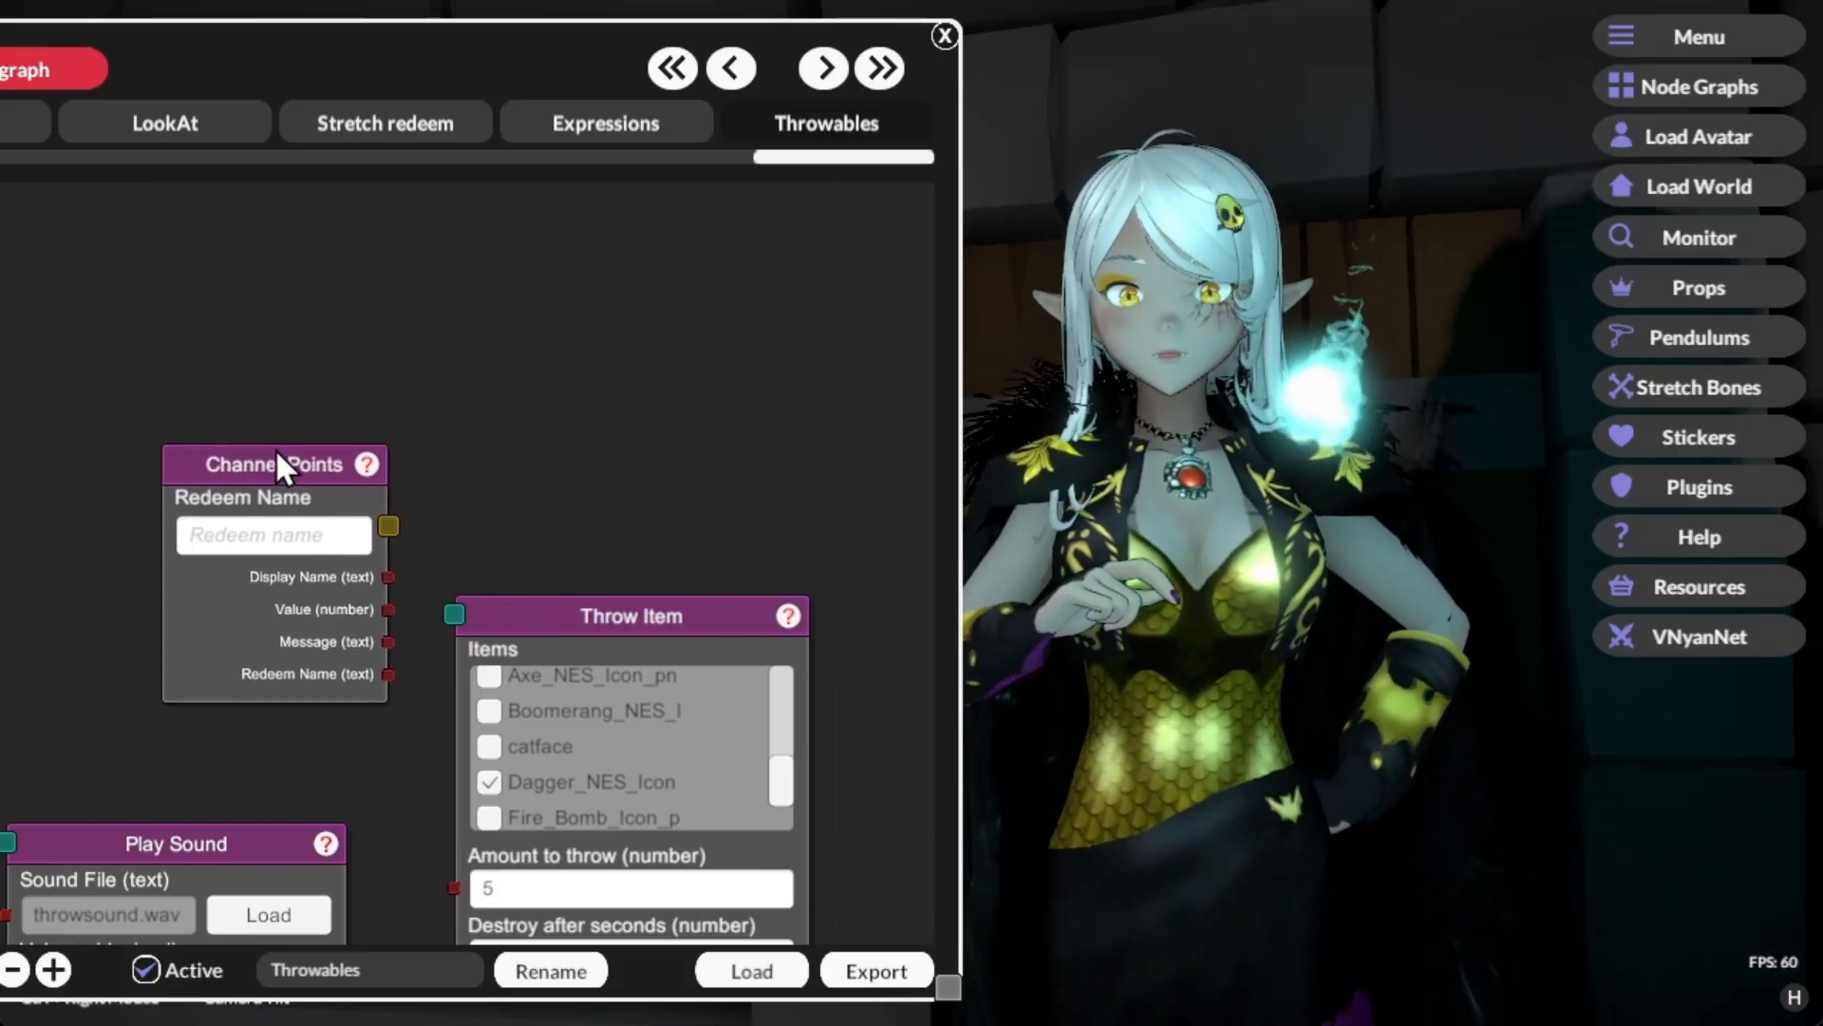
pyautogui.moveTo(458, 409); pyautogui.dragTo(527, 493)
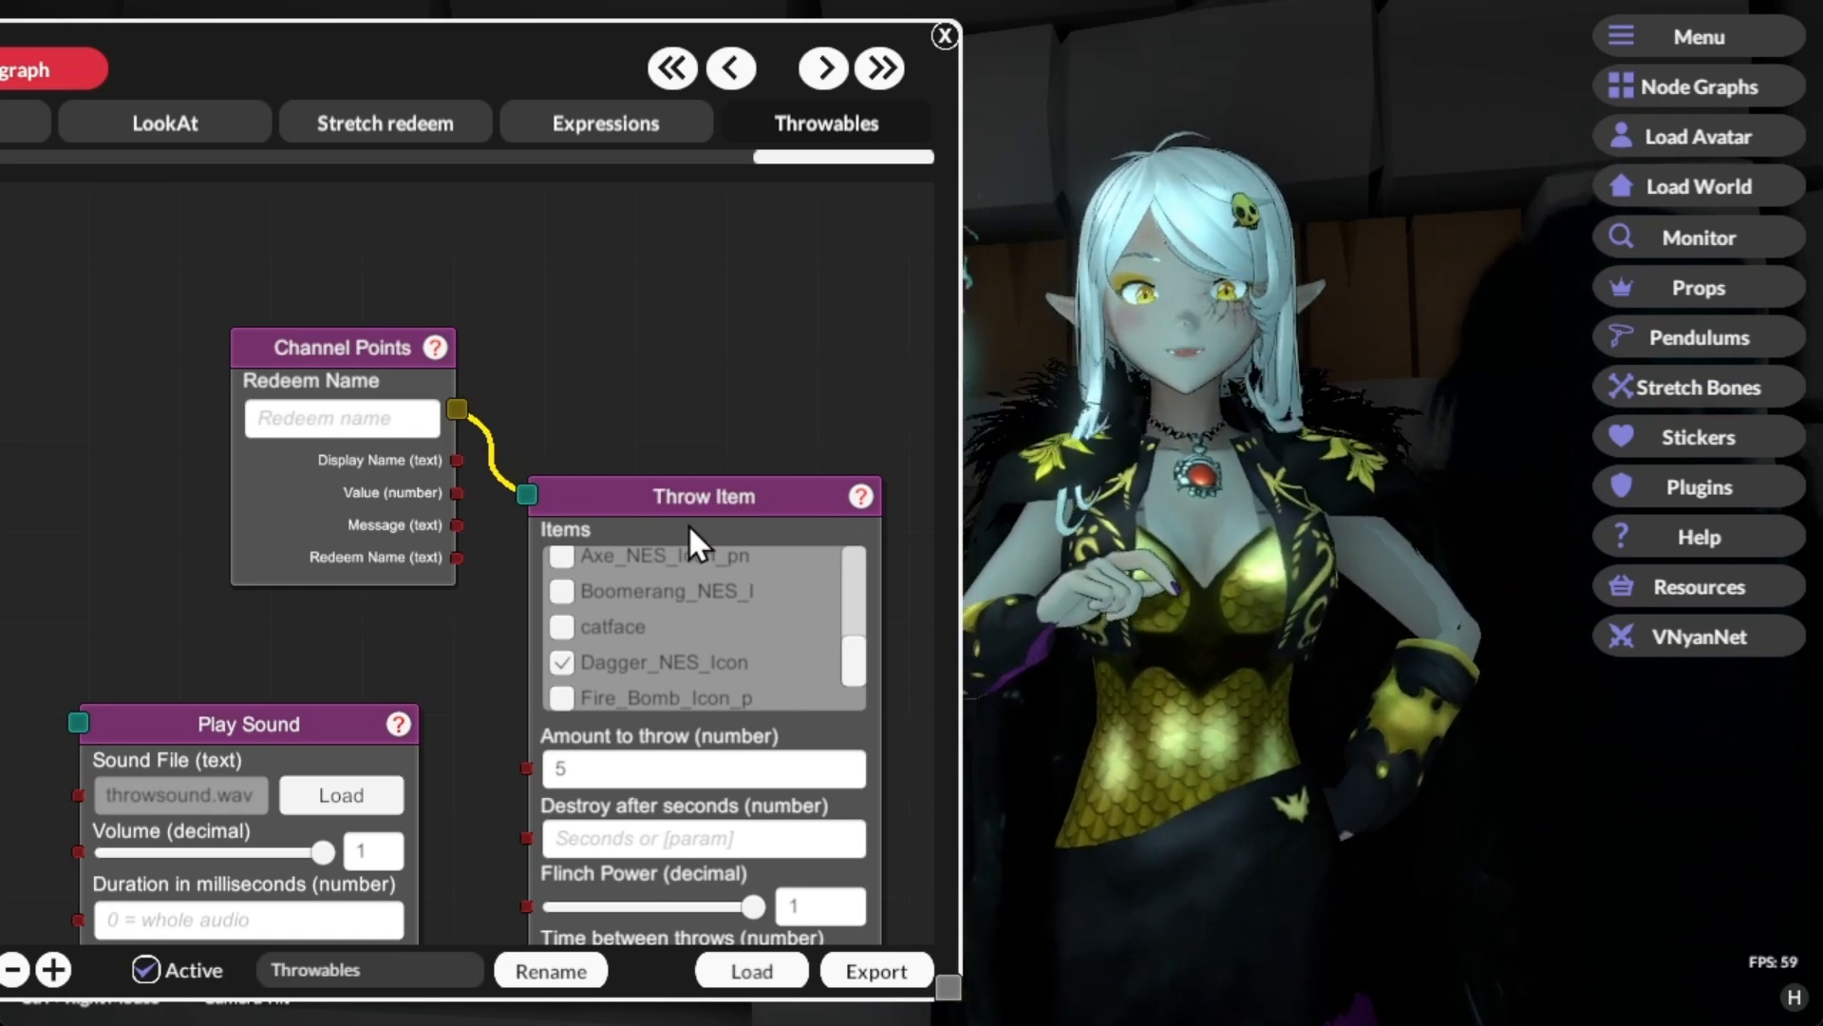
pyautogui.moveTo(587, 356); pyautogui.dragTo(611, 334)
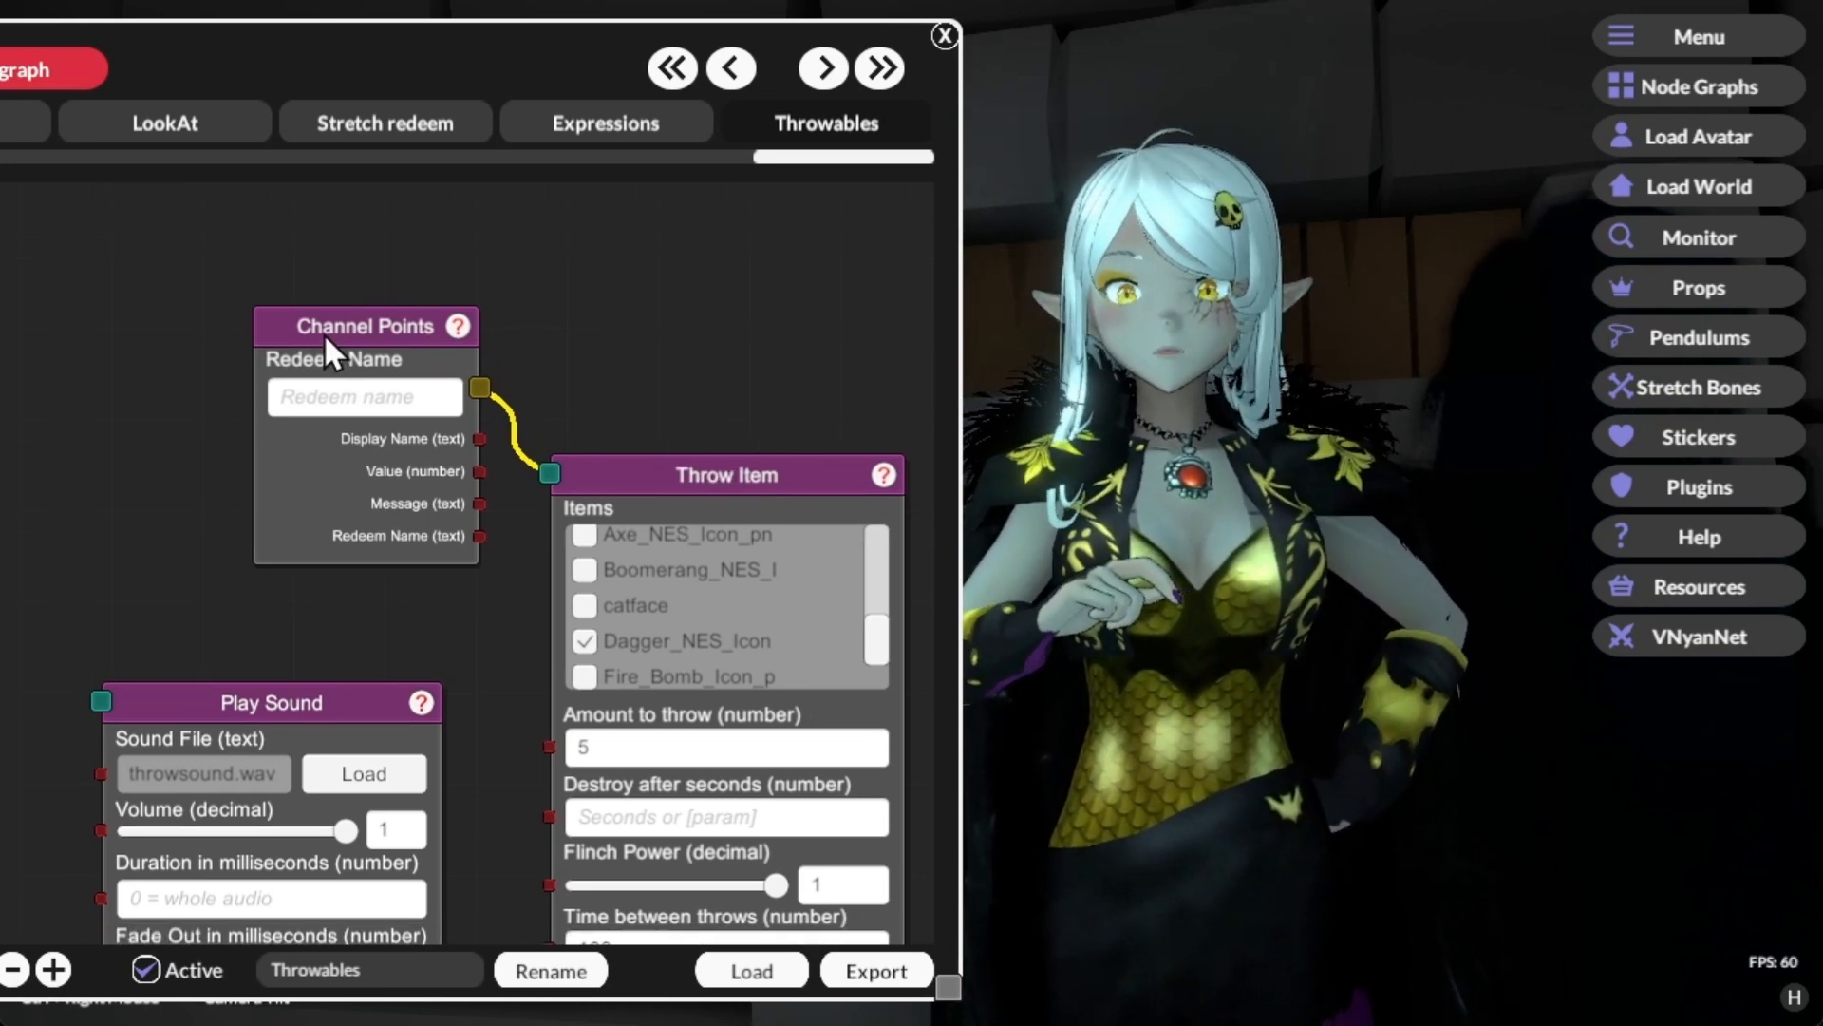
pyautogui.rightClick(361, 332)
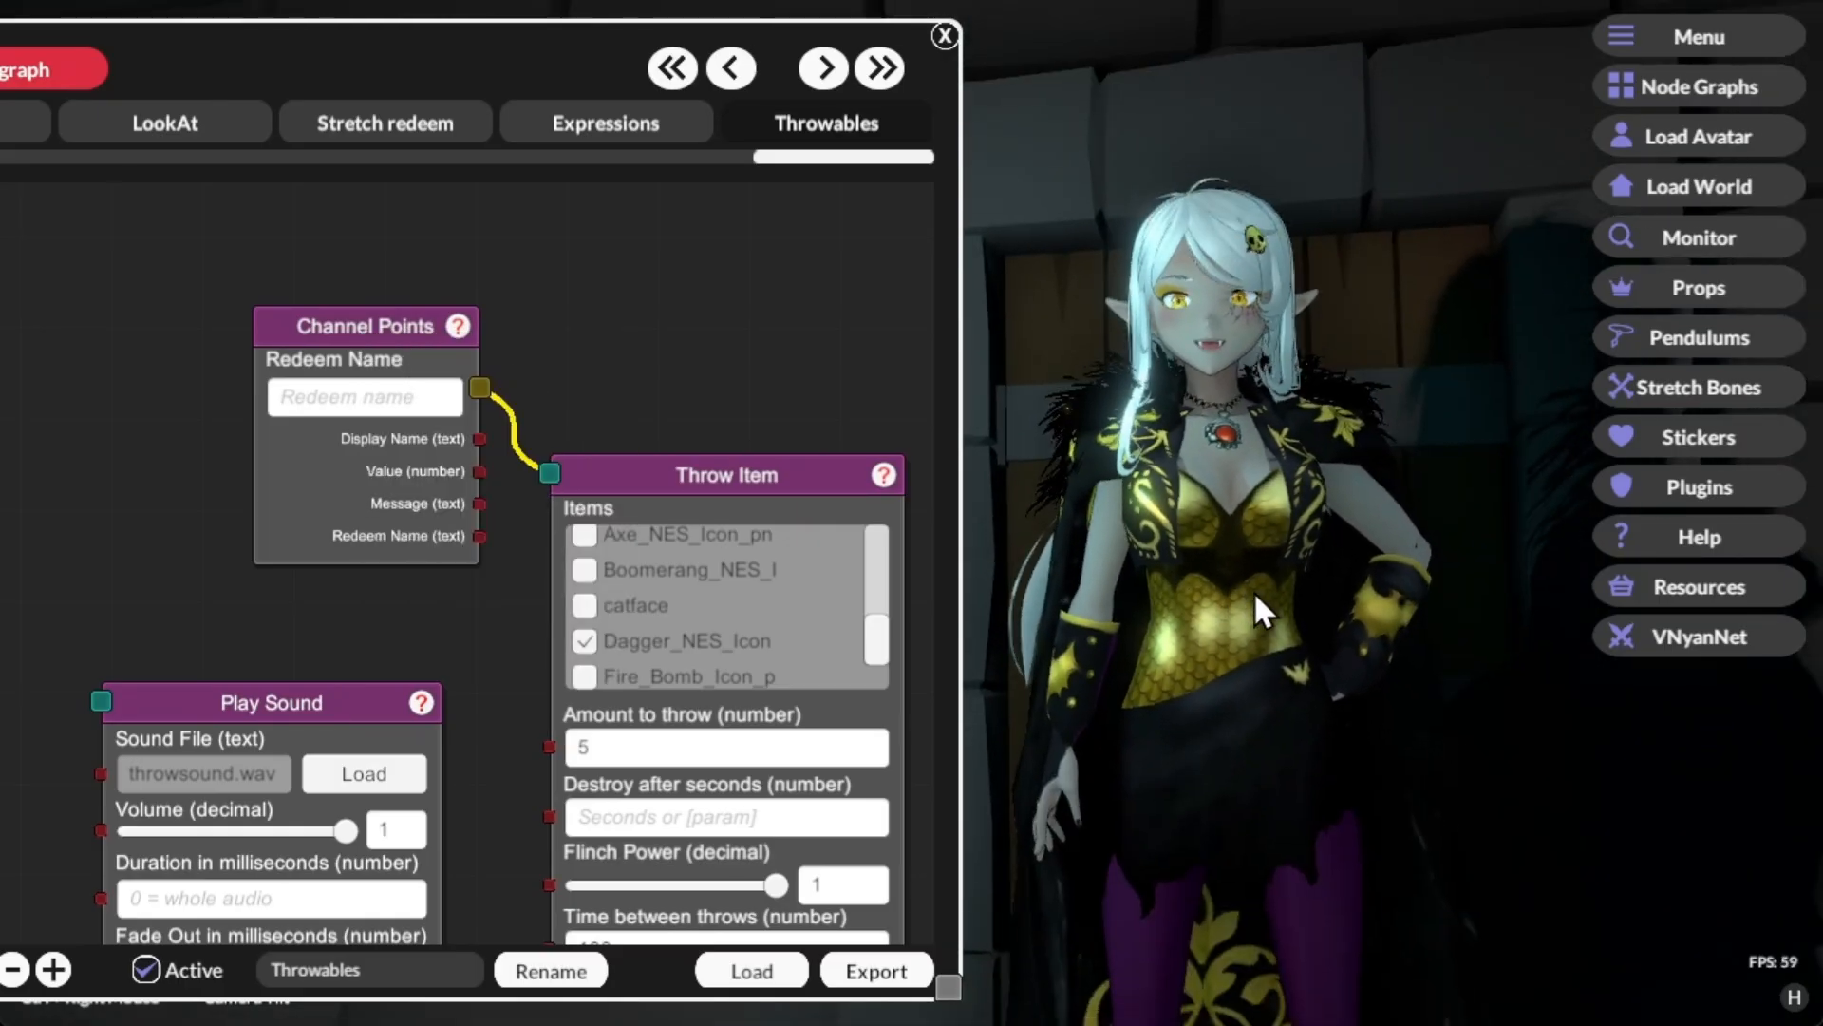
# Step: Clear the dagger Throw Item node's item tag and set its amount to throw to 1
pyautogui.moveTo(437, 619); pyautogui.dragTo(459, 390)
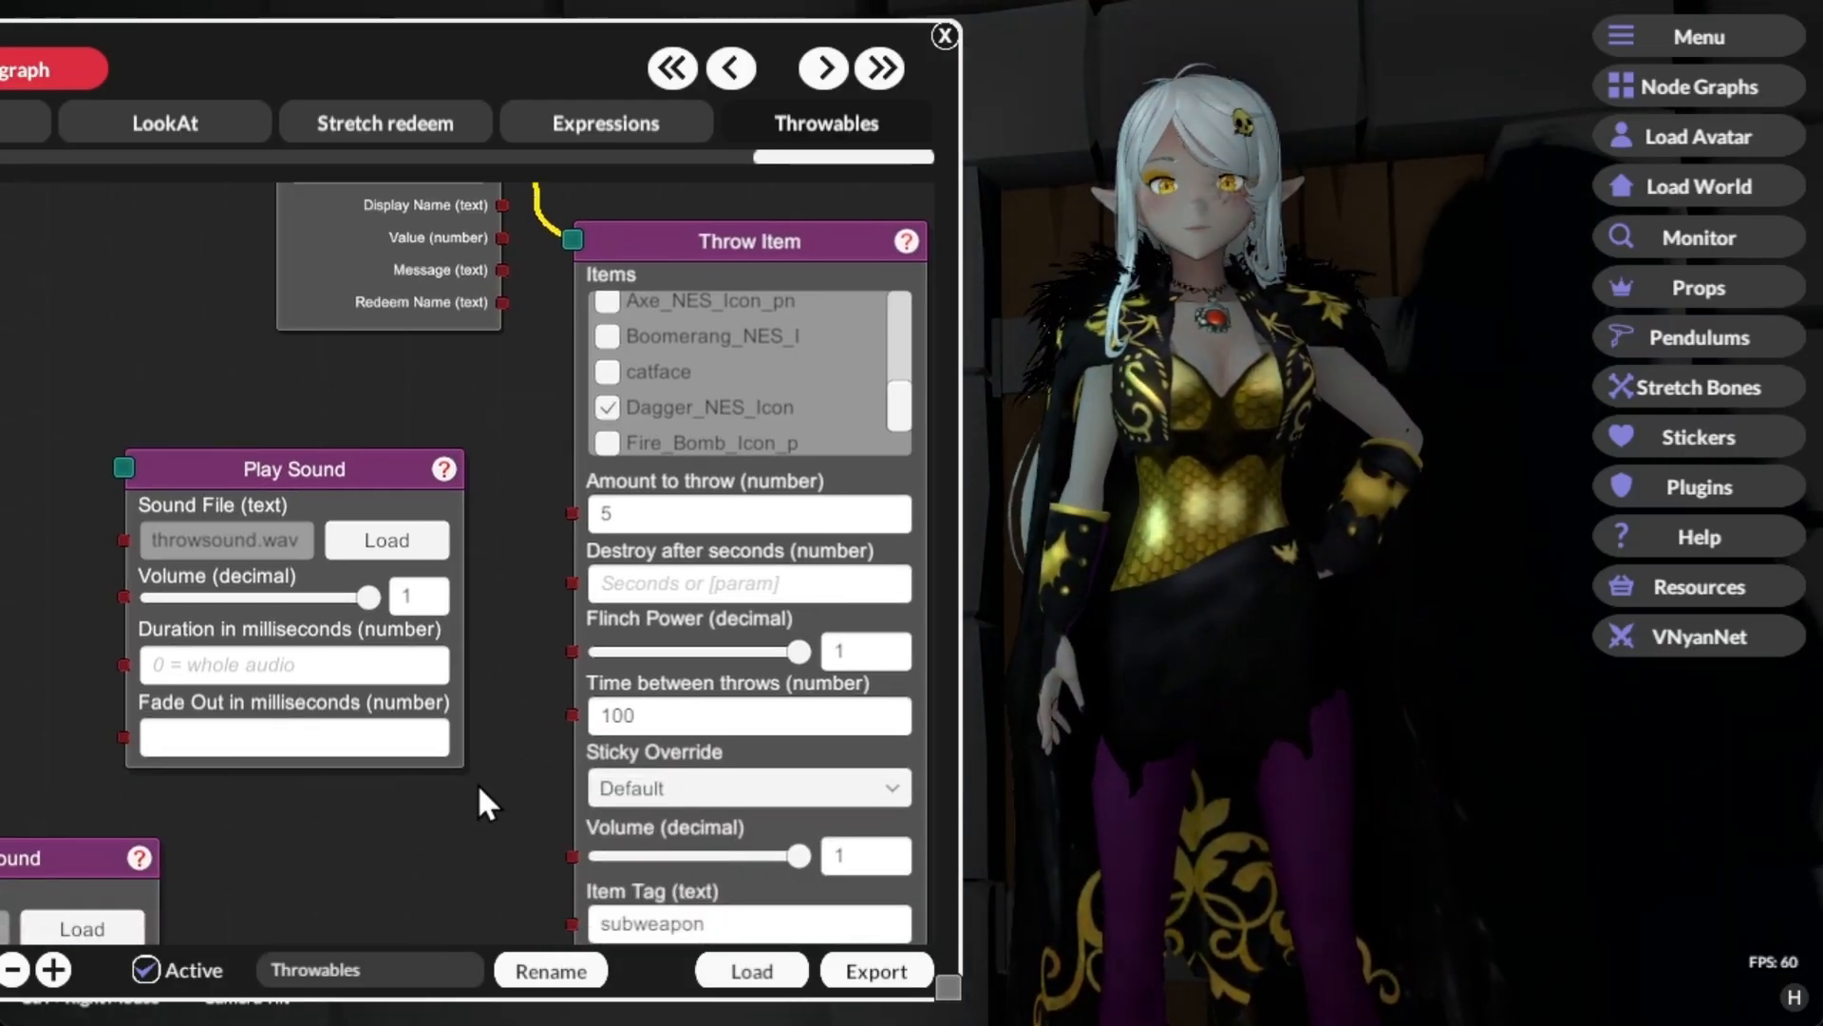
pyautogui.scroll(-2, 473, 783)
pyautogui.click(693, 795)
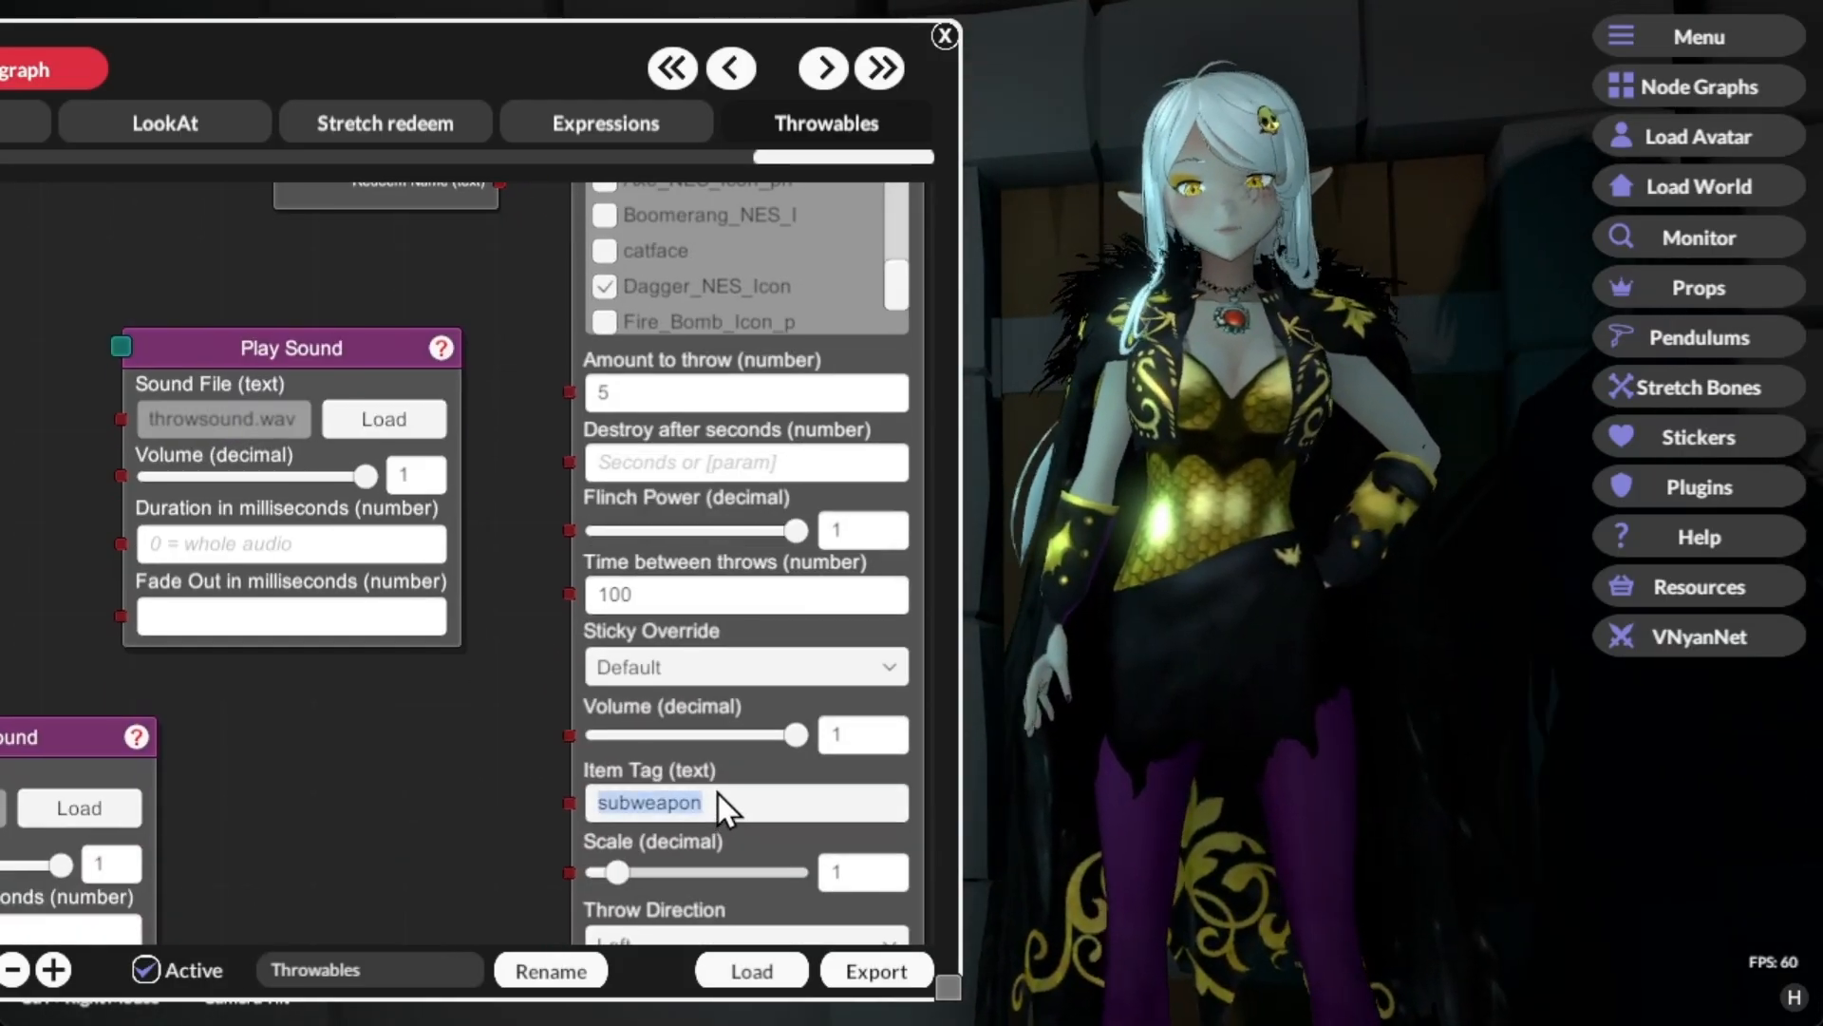
pyautogui.press('BackSpace')
pyautogui.click(670, 391)
pyautogui.write('1')
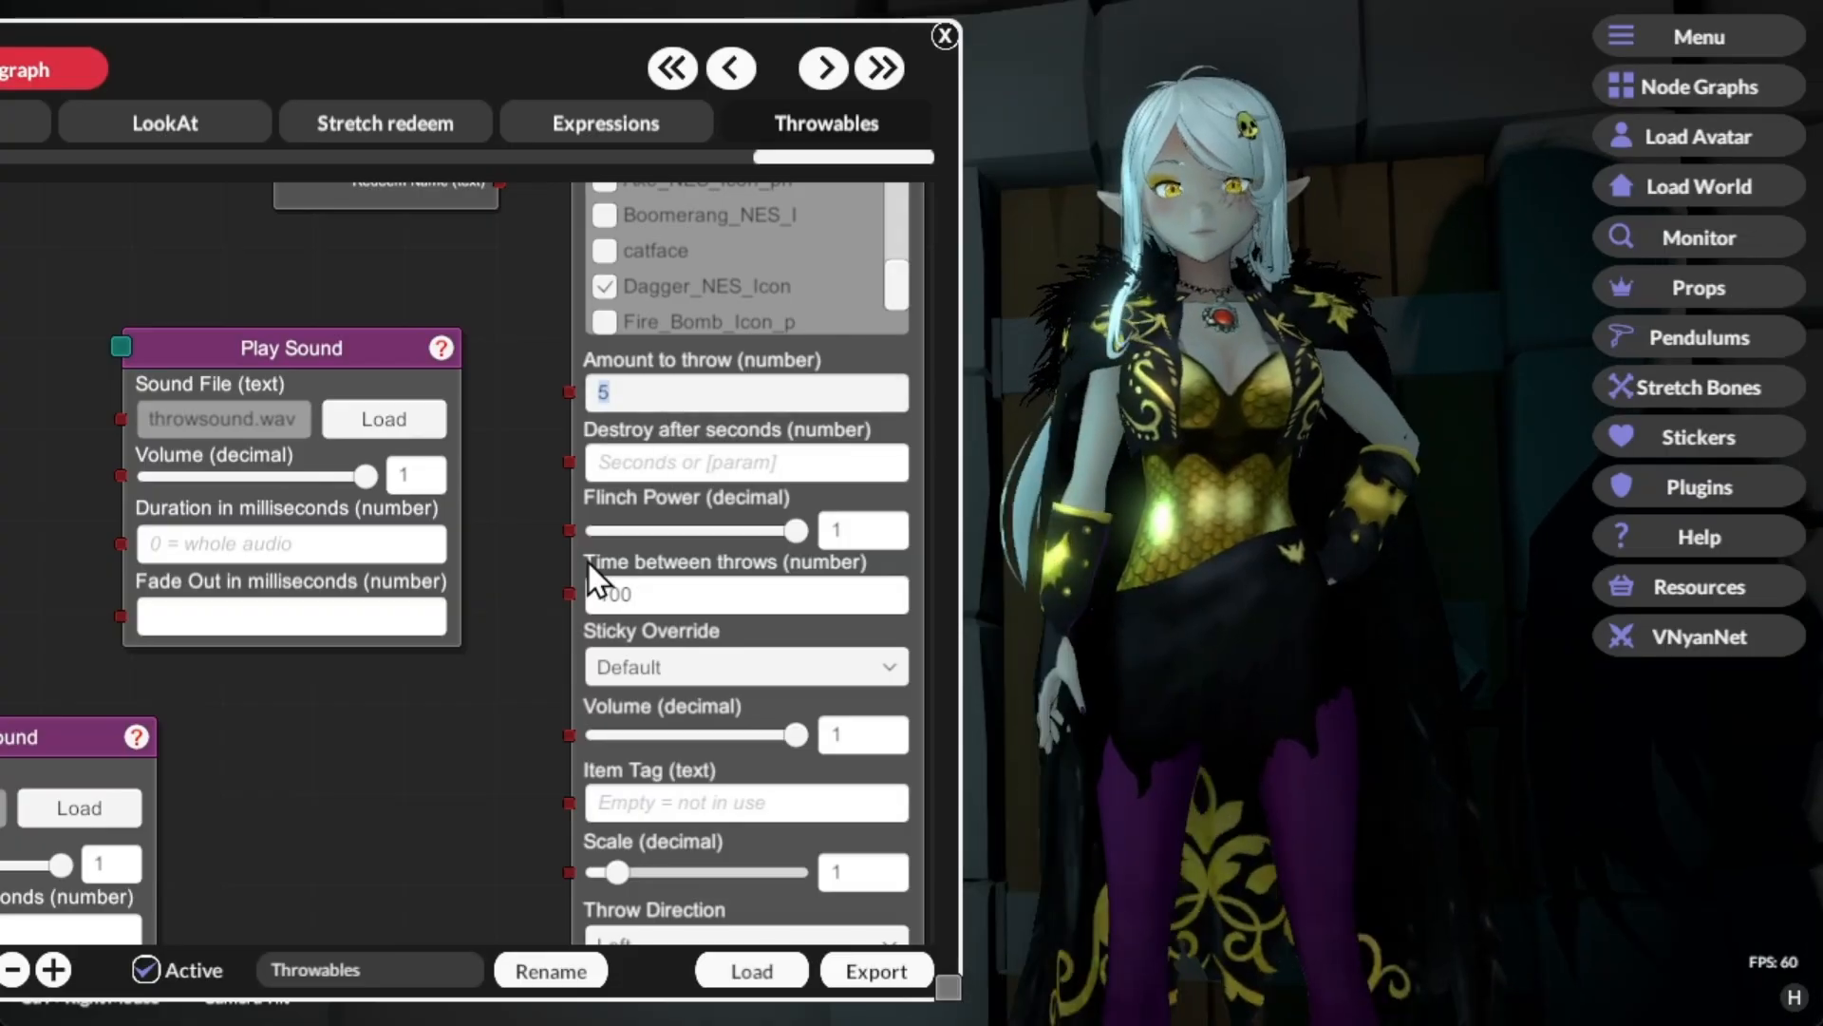
# Step: Send three test signals from the Channel Points node to throw single daggers at the avatar
pyautogui.moveTo(495, 467); pyautogui.dragTo(518, 753)
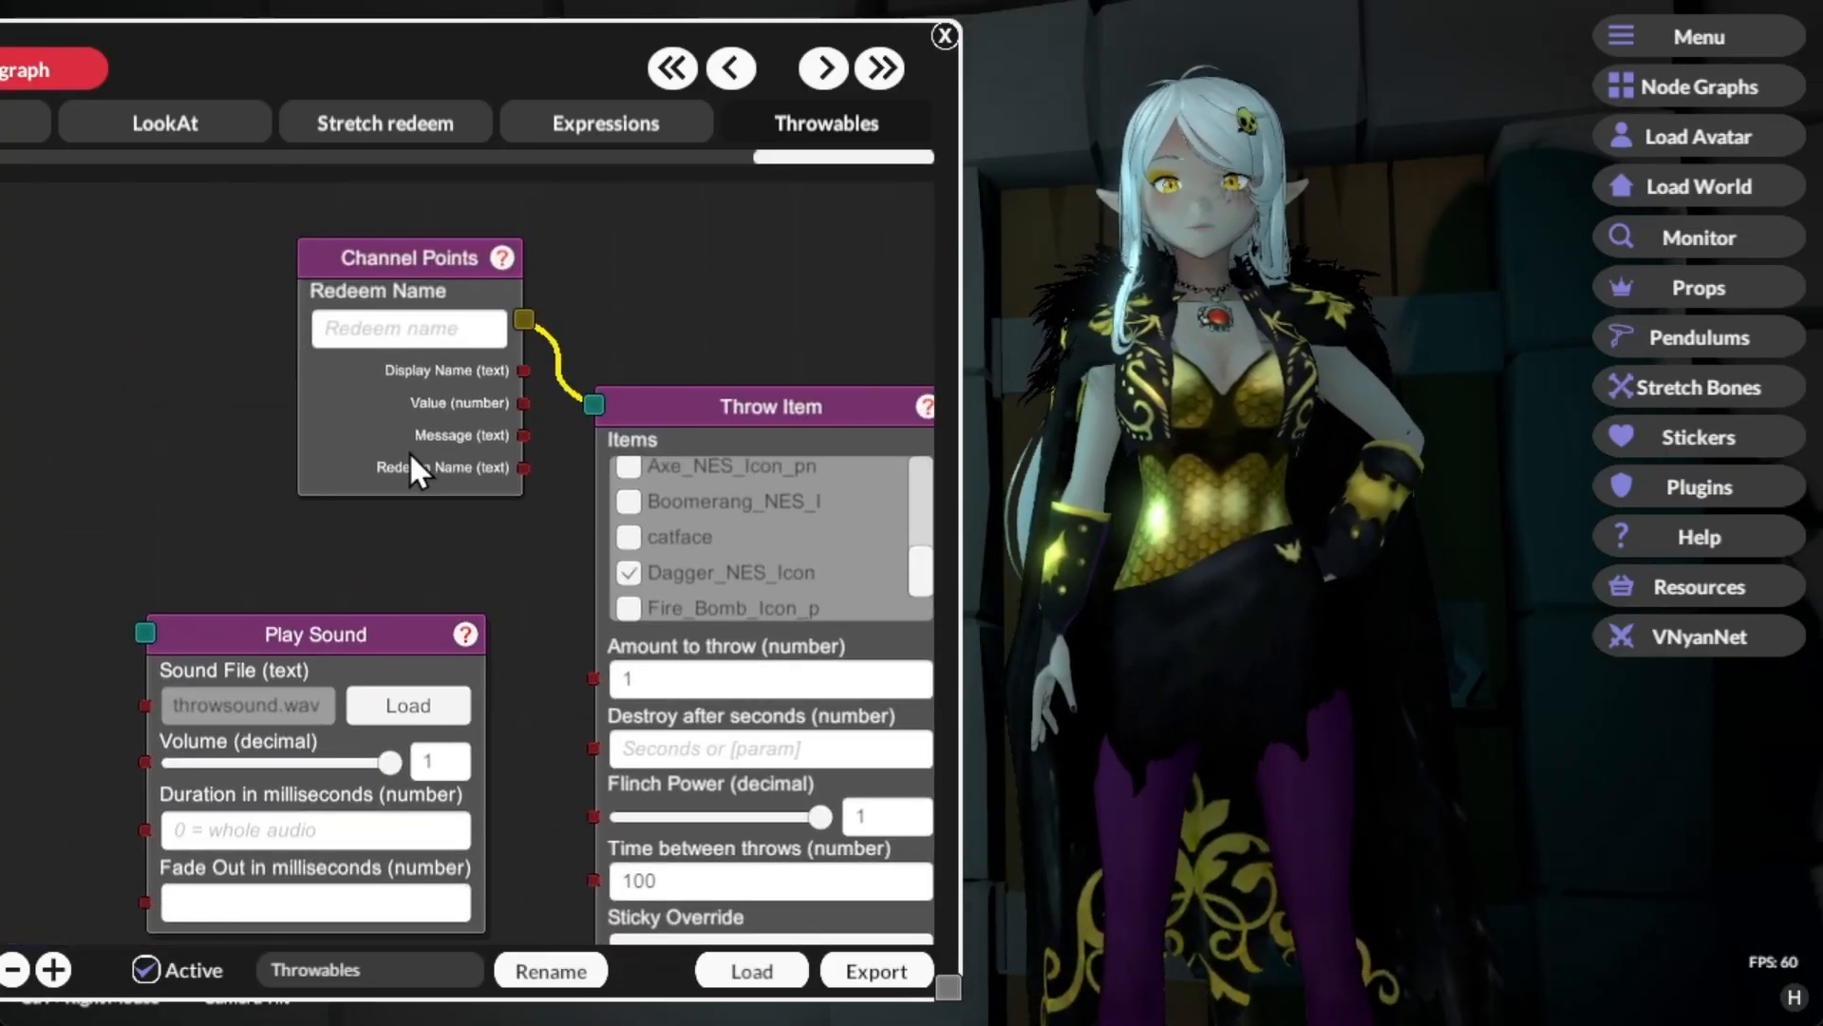
pyautogui.rightClick(409, 452)
pyautogui.click(476, 475)
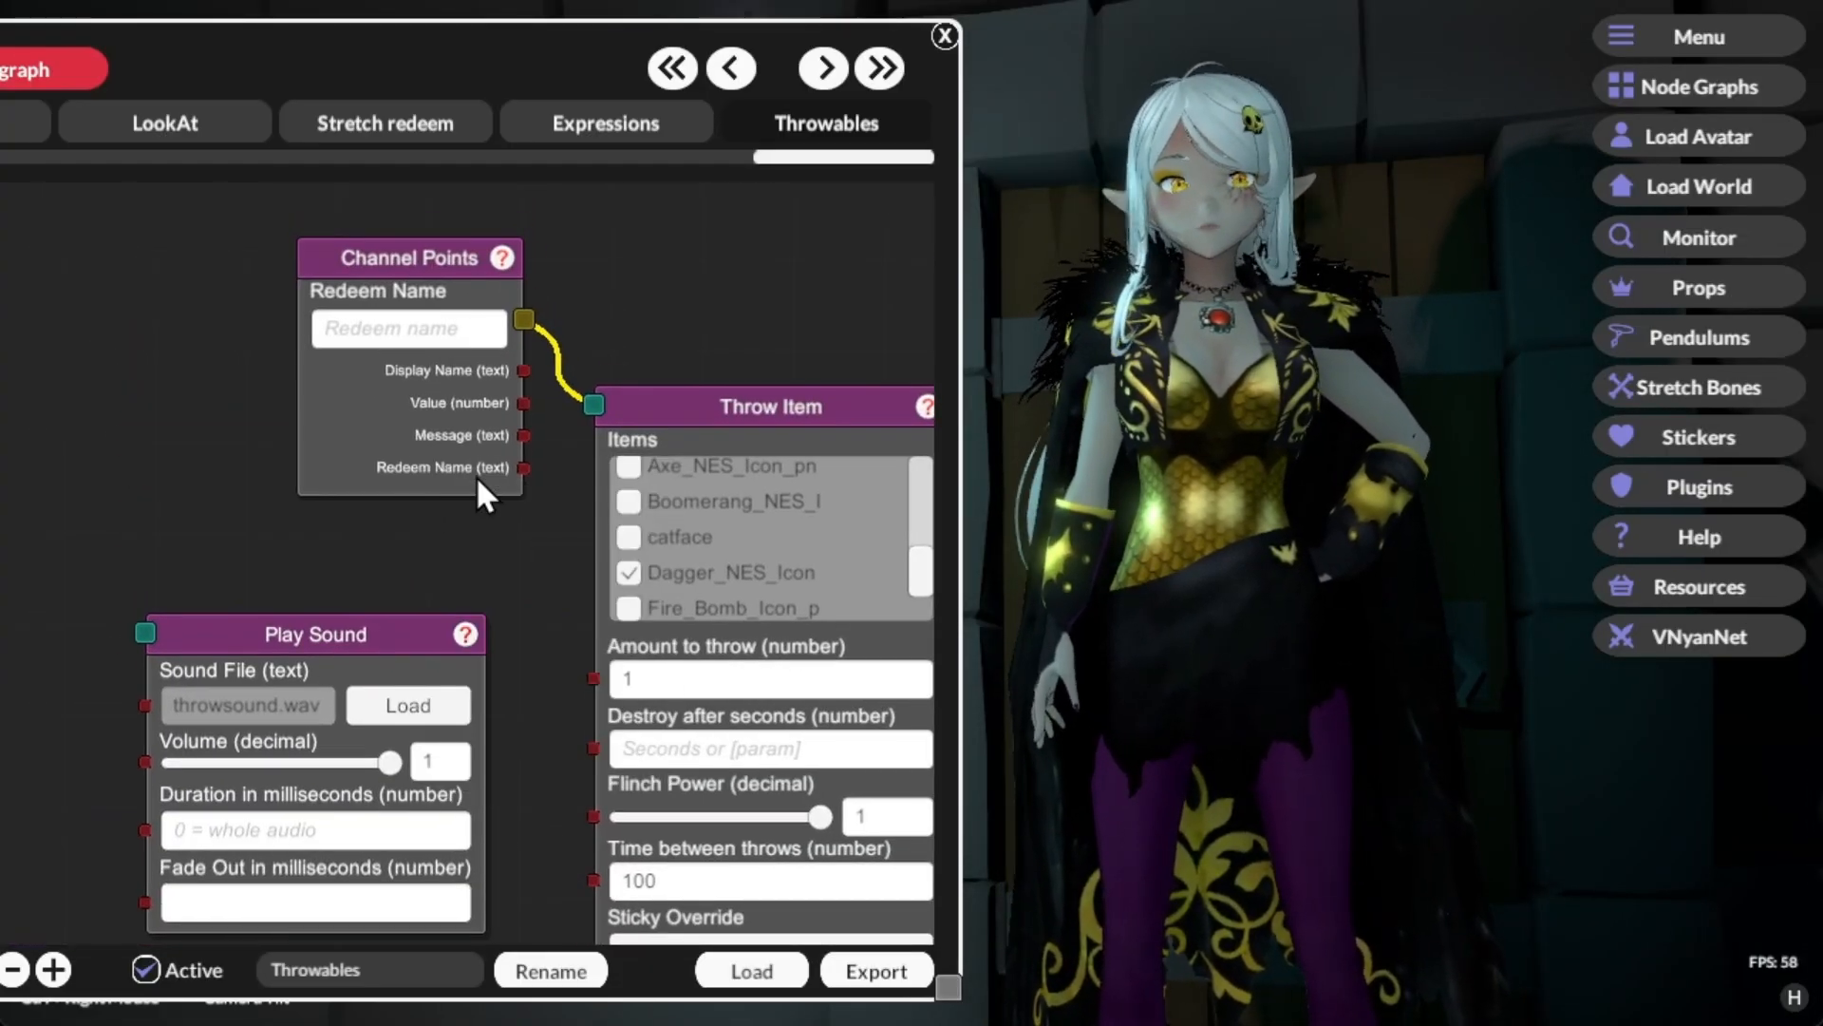
pyautogui.rightClick(432, 445)
pyautogui.click(469, 460)
pyautogui.rightClick(412, 447)
pyautogui.click(455, 472)
# Step: Add the Axe, Boomerang and Fire Bomb NES icons to the Throw Item node's selected items
pyautogui.moveTo(544, 589); pyautogui.dragTo(513, 551)
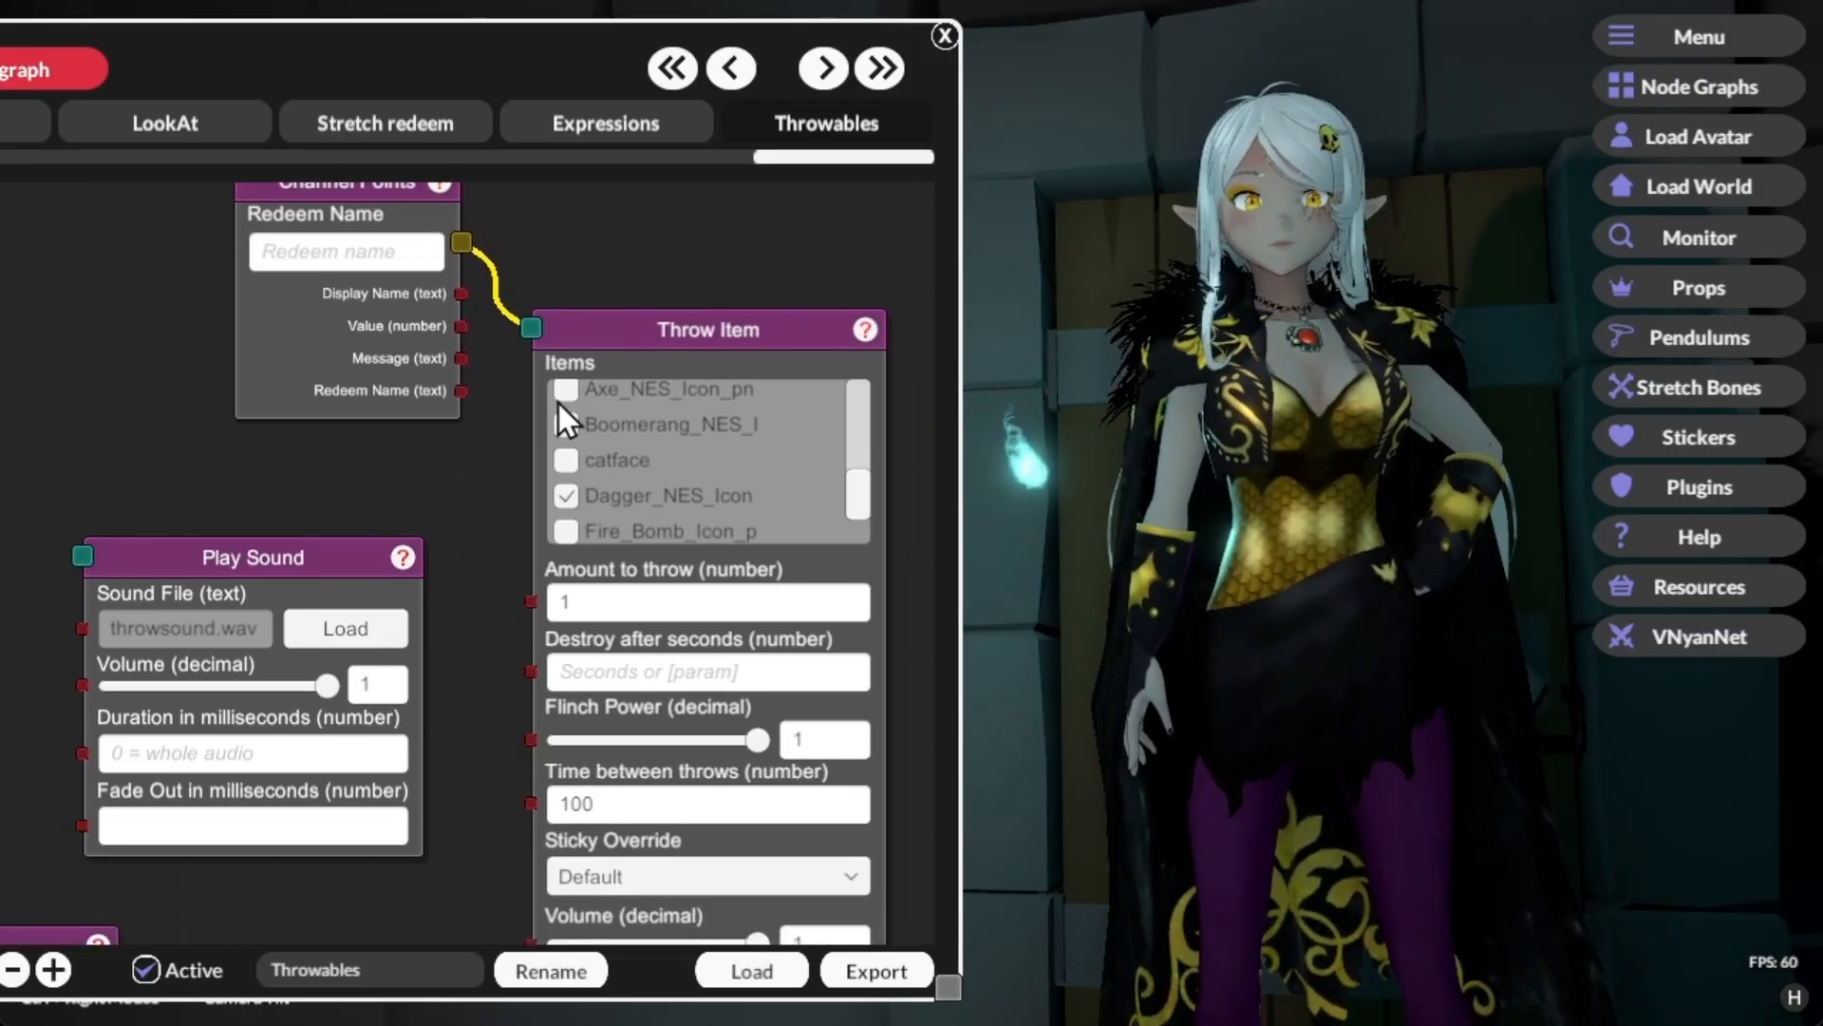
pyautogui.click(567, 392)
pyautogui.click(568, 429)
pyautogui.click(565, 533)
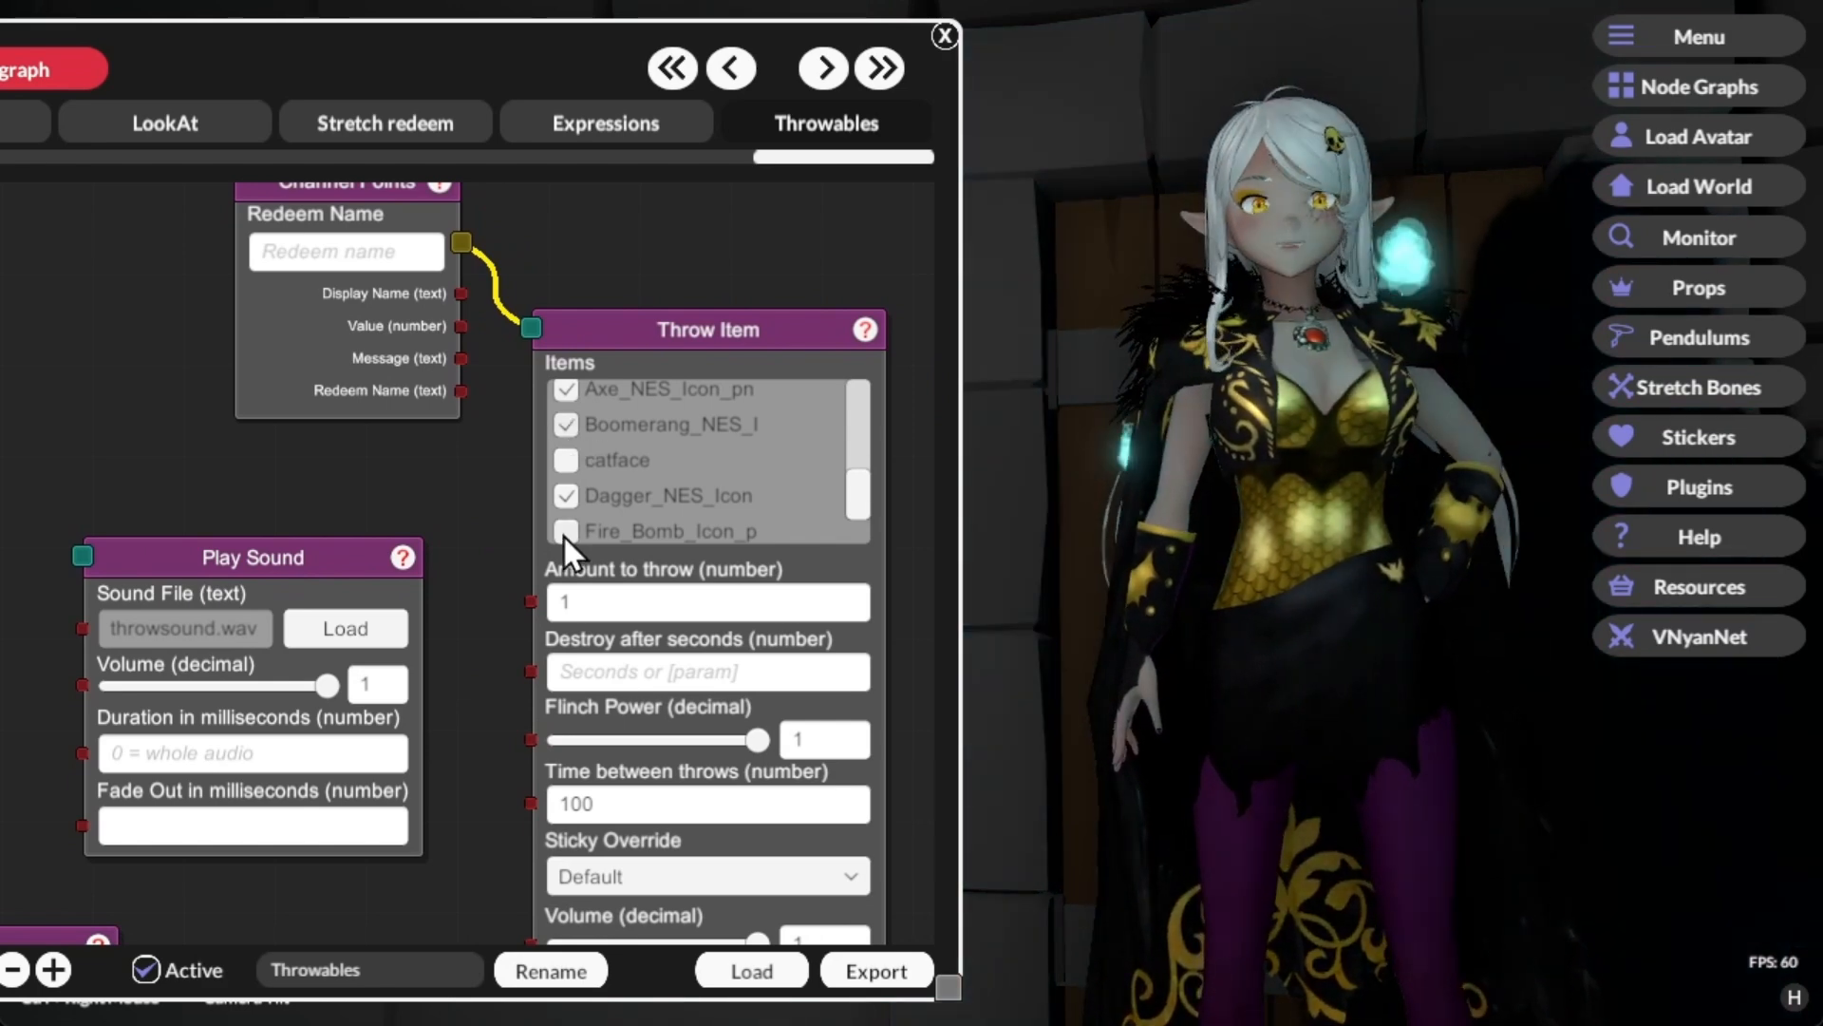
# Step: Send three test signals from the Channel Points node to try single throws with the four selected icons
pyautogui.rightClick(355, 360)
pyautogui.click(395, 389)
pyautogui.rightClick(350, 354)
pyautogui.click(386, 374)
pyautogui.rightClick(342, 352)
pyautogui.click(374, 370)
# Step: Set the Throw Item node's amount to throw to 5 and send a test signal from the Channel Points node
pyautogui.click(583, 599)
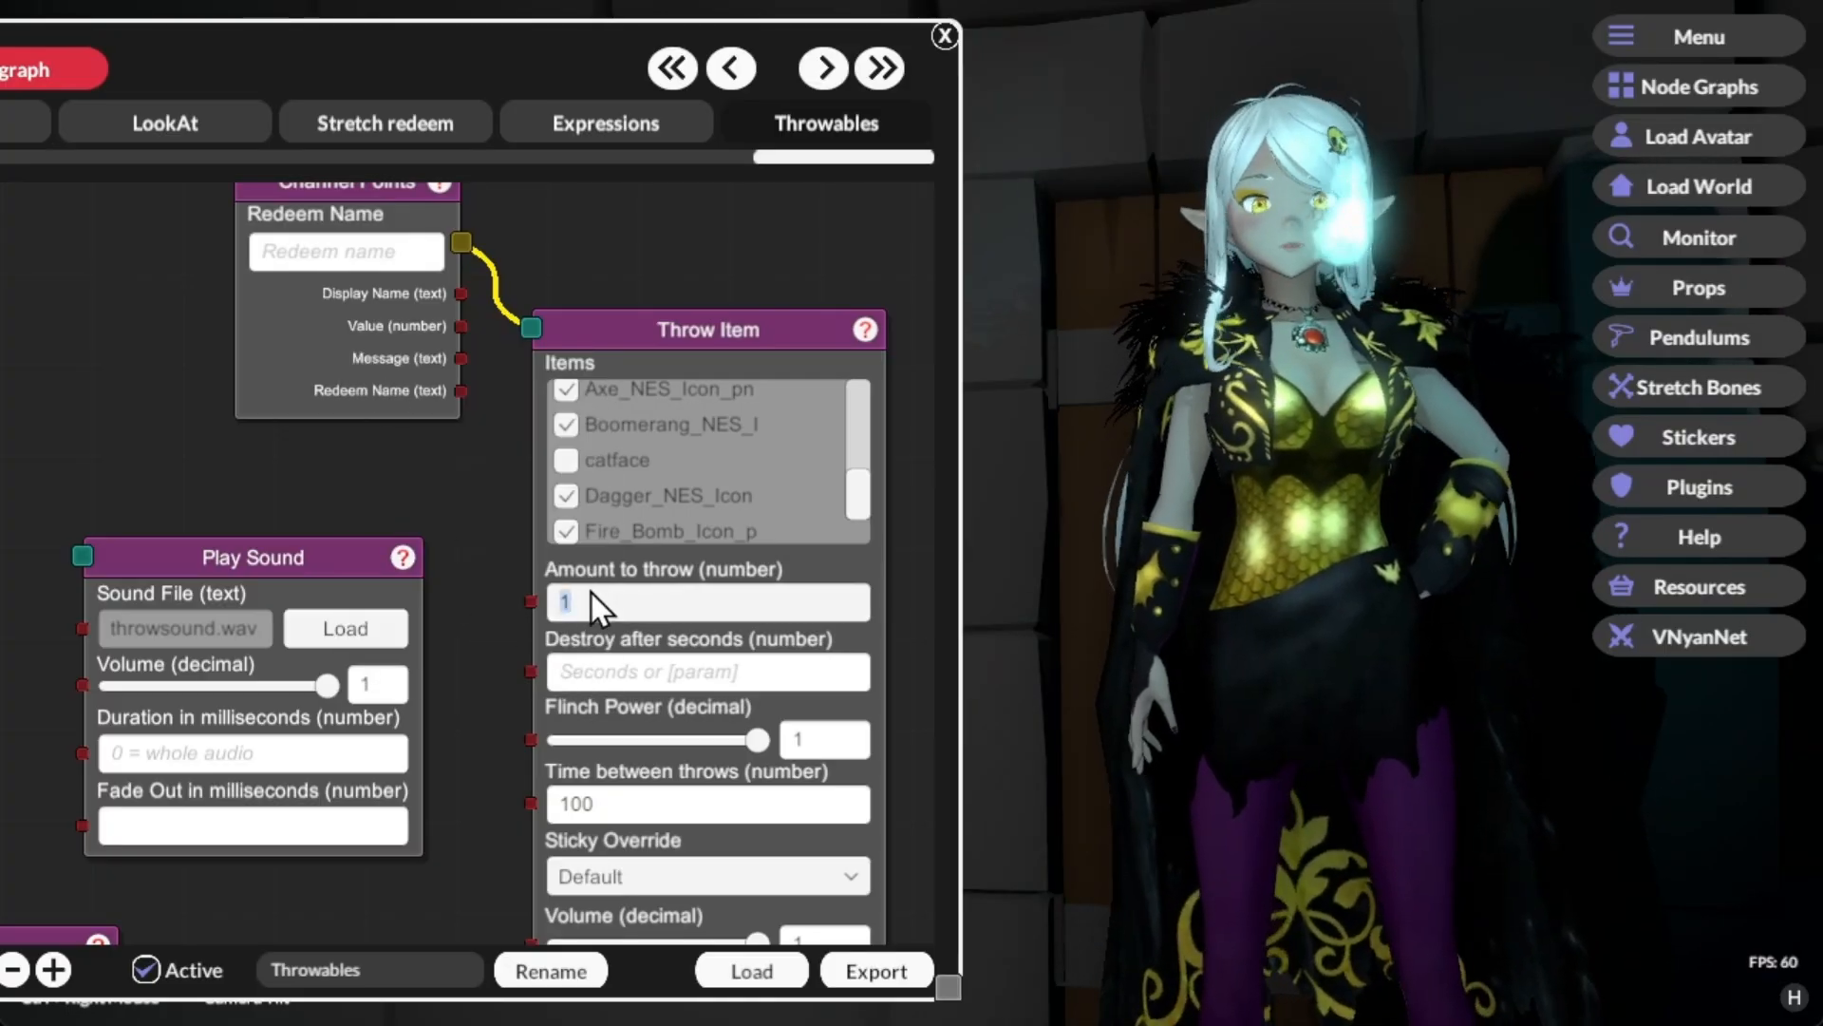
pyautogui.write('5')
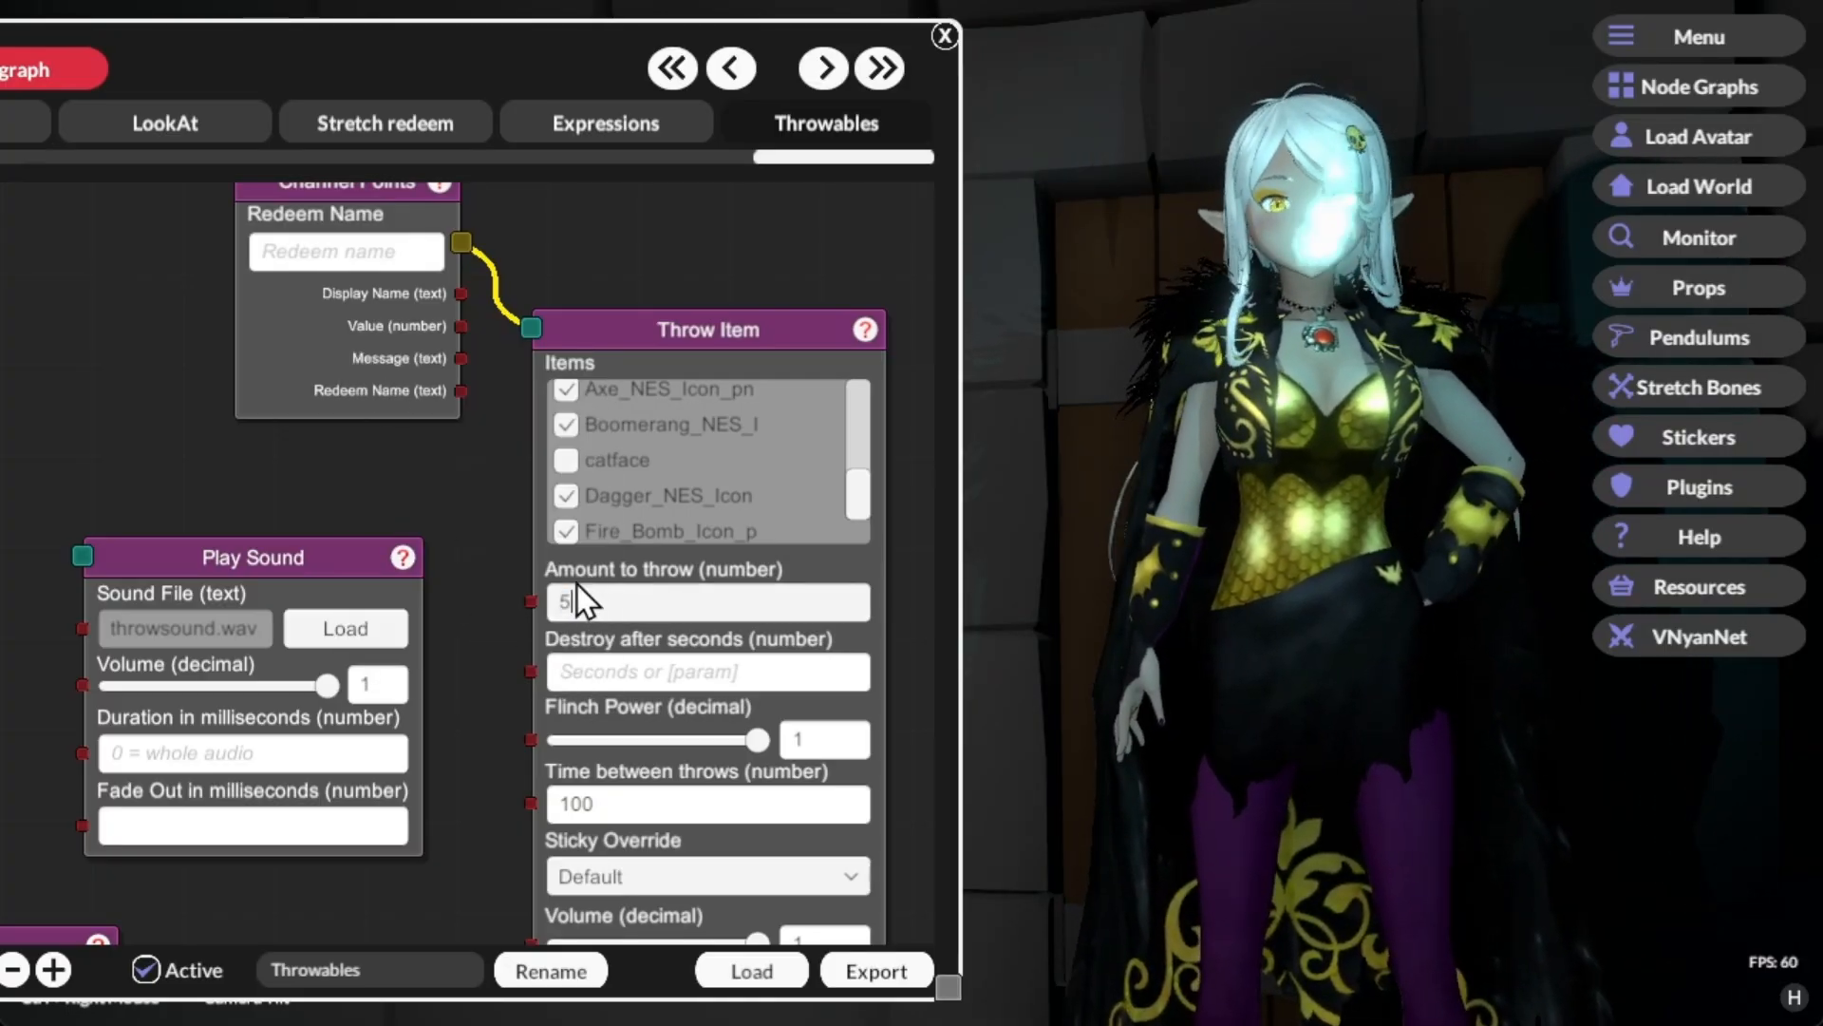
pyautogui.rightClick(382, 378)
pyautogui.click(393, 386)
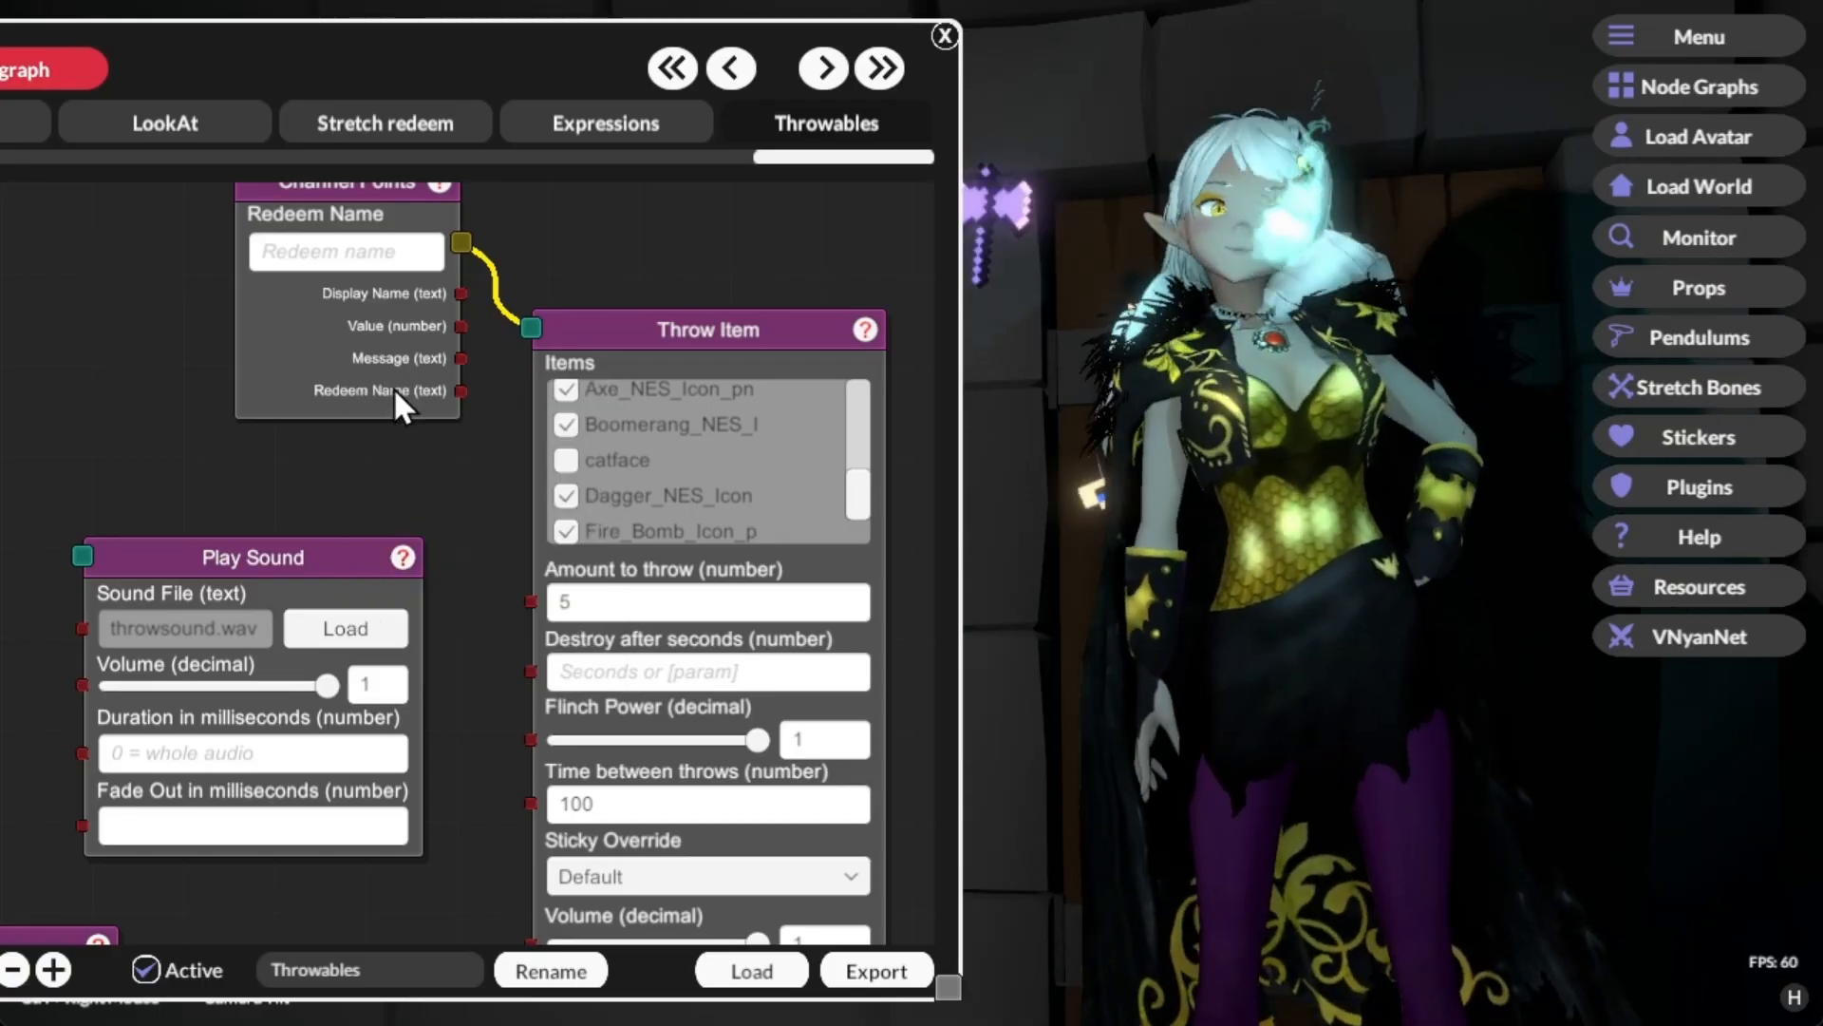
# Step: Set the Throw Item node's Sticky Override to Sticky and send a test signal from the Channel Points node
pyautogui.moveTo(490, 657); pyautogui.dragTo(465, 491)
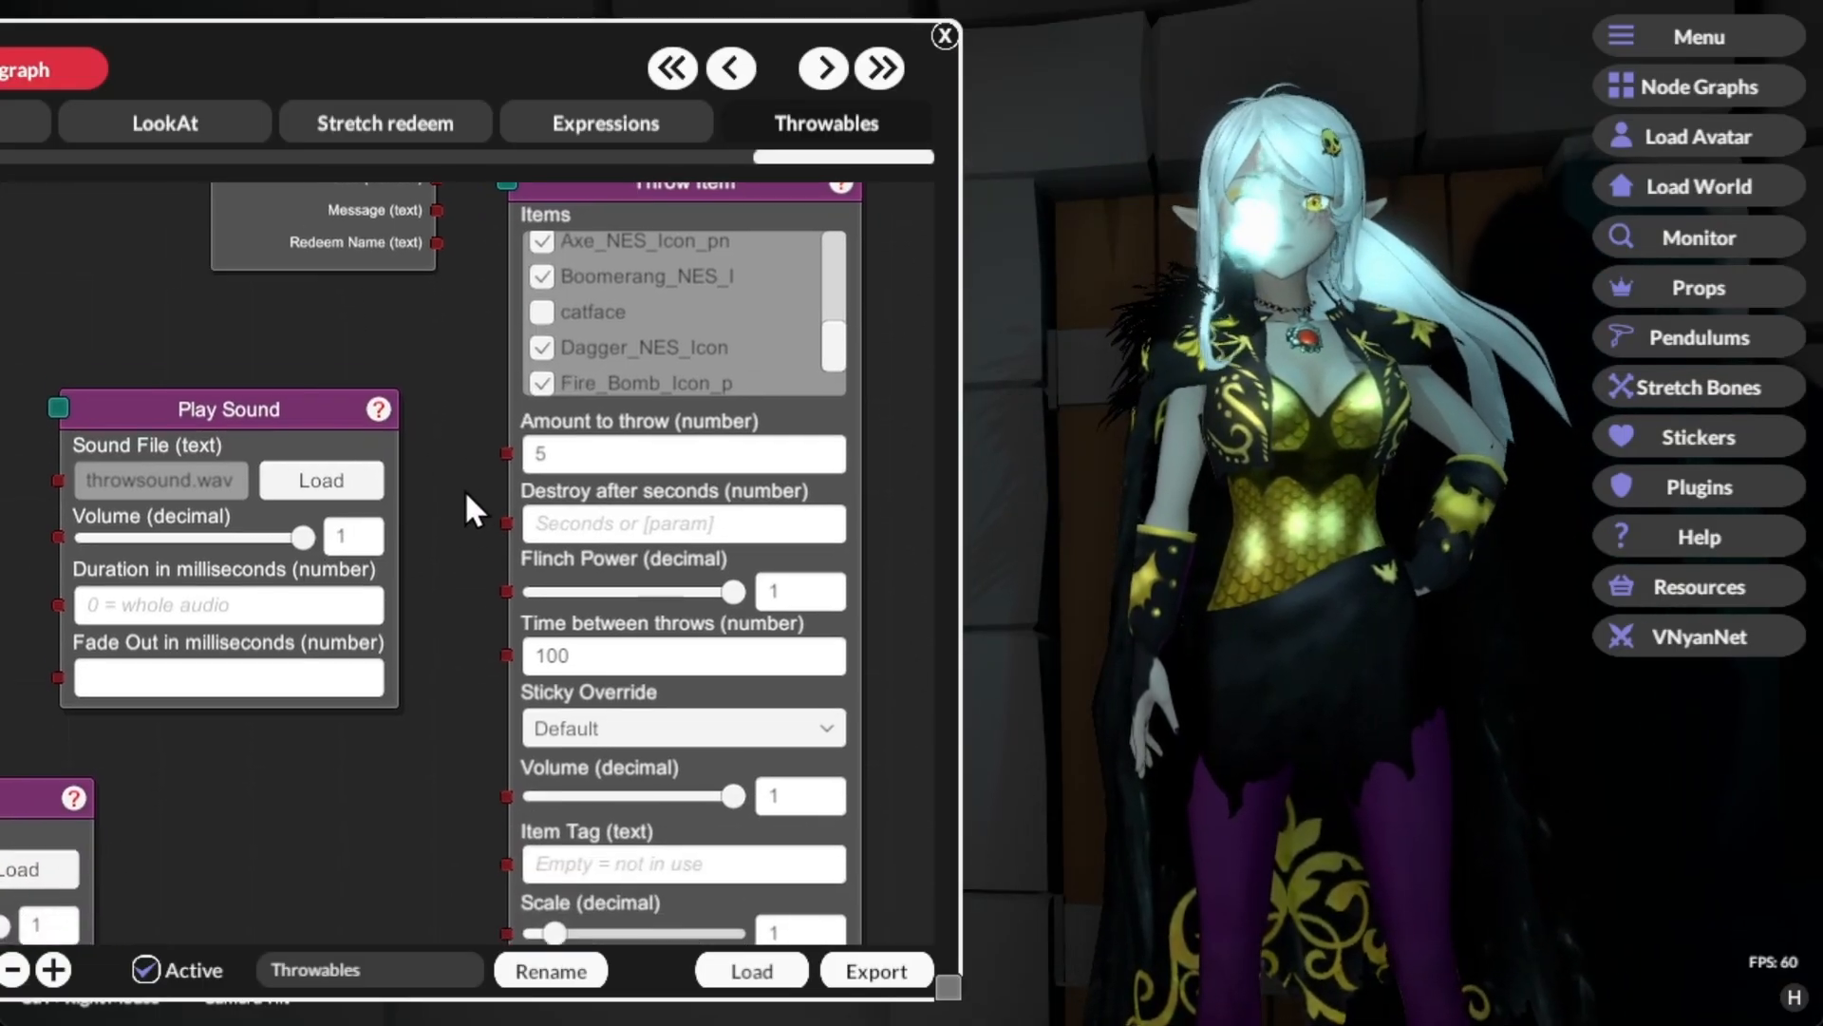
pyautogui.moveTo(721, 574); pyautogui.dragTo(547, 560)
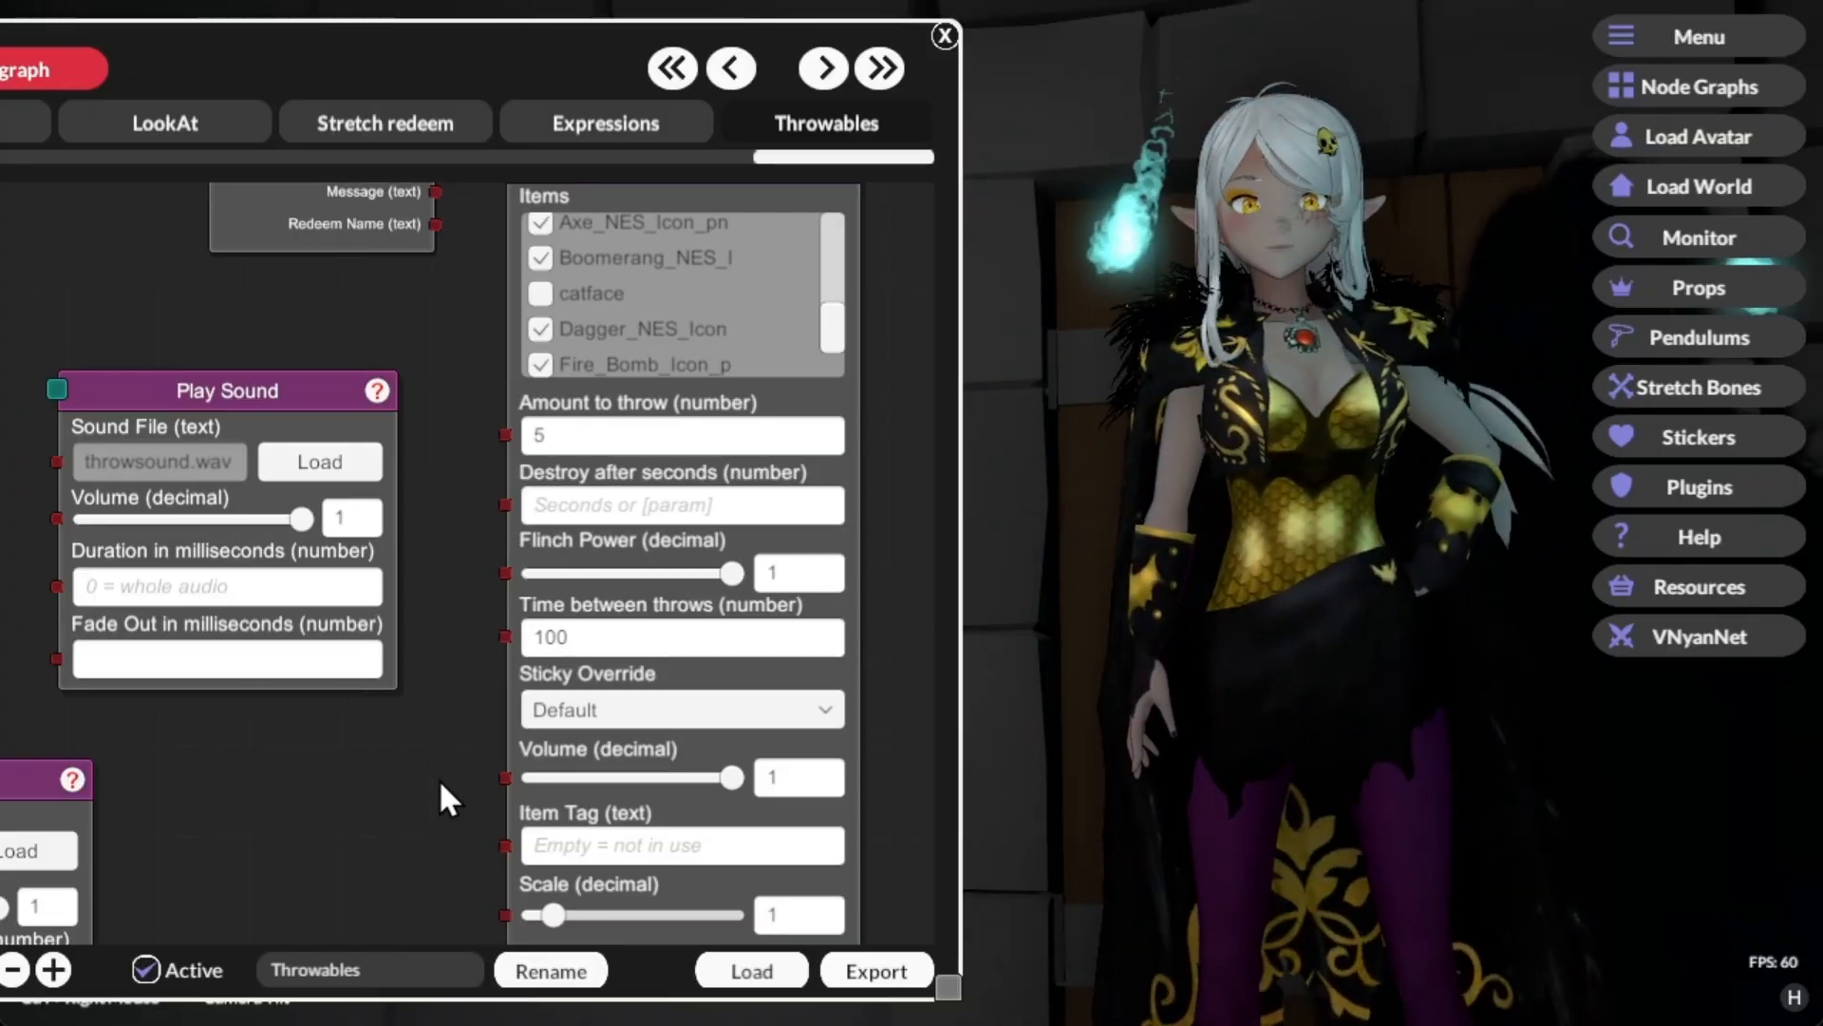
pyautogui.scroll(-2, 442, 741)
pyautogui.click(582, 619)
pyautogui.click(575, 687)
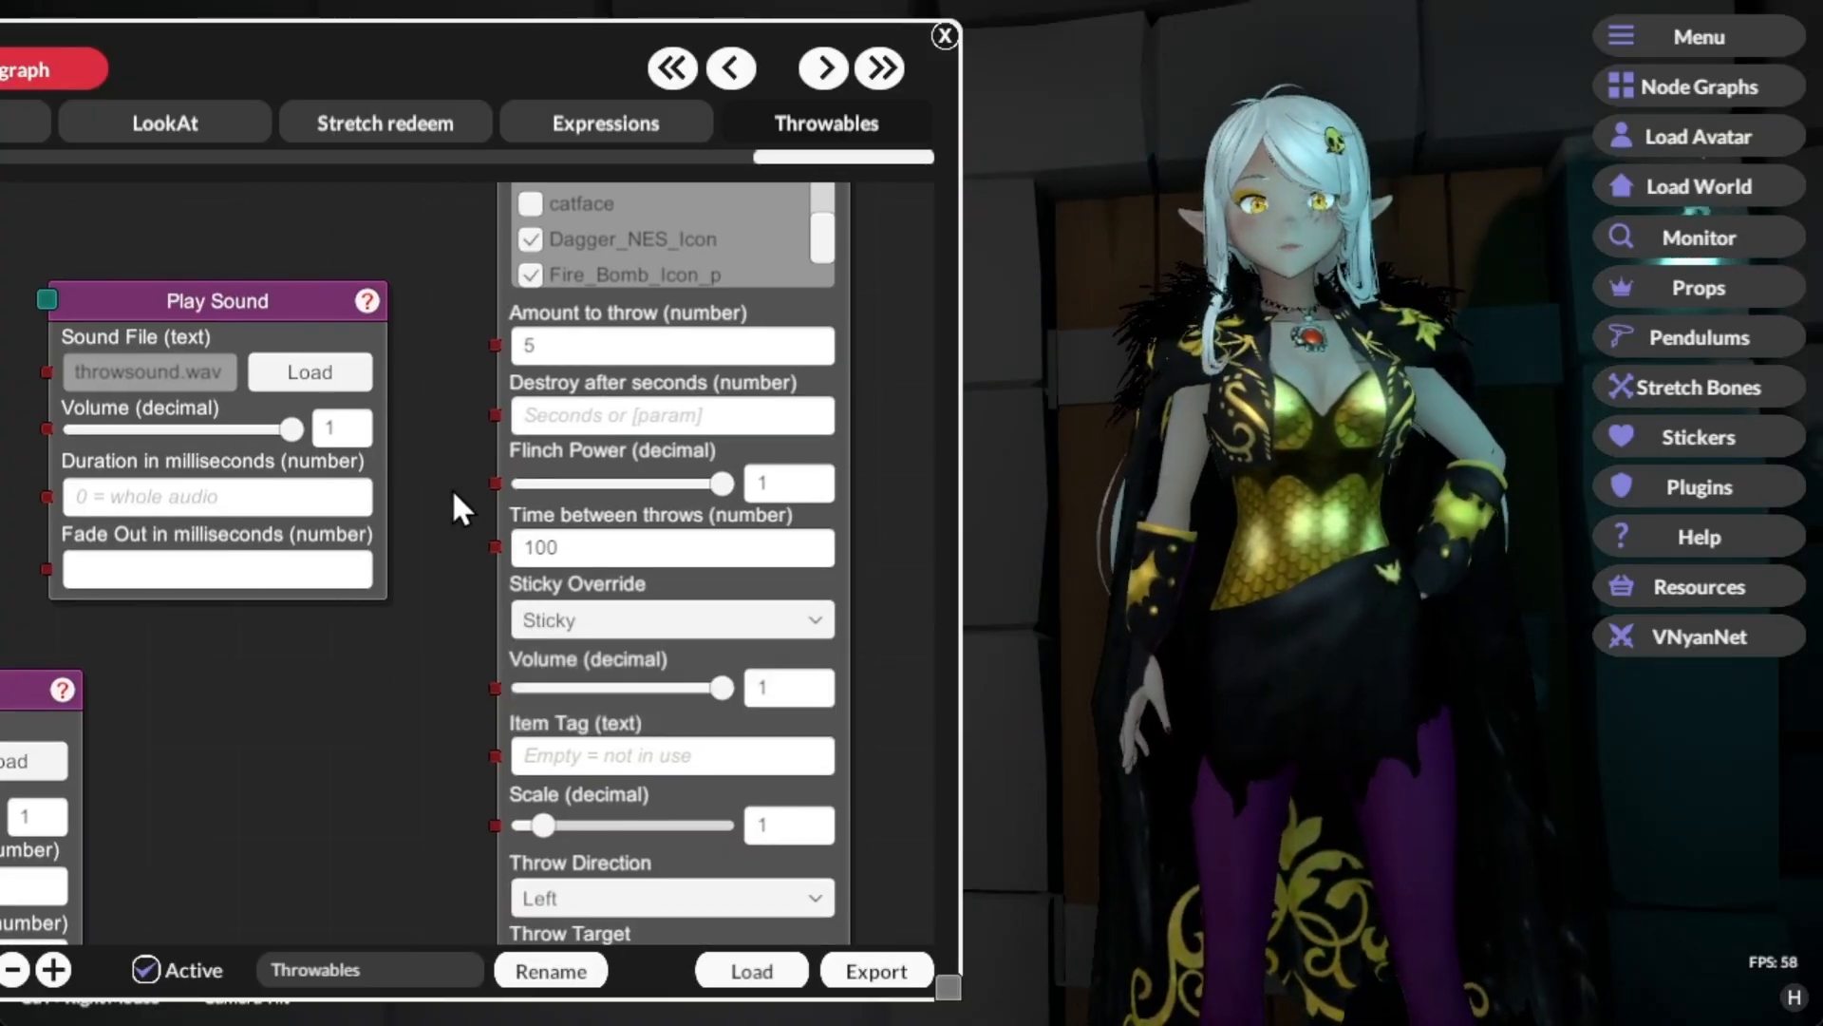
pyautogui.scroll(3, 459, 523)
pyautogui.rightClick(392, 296)
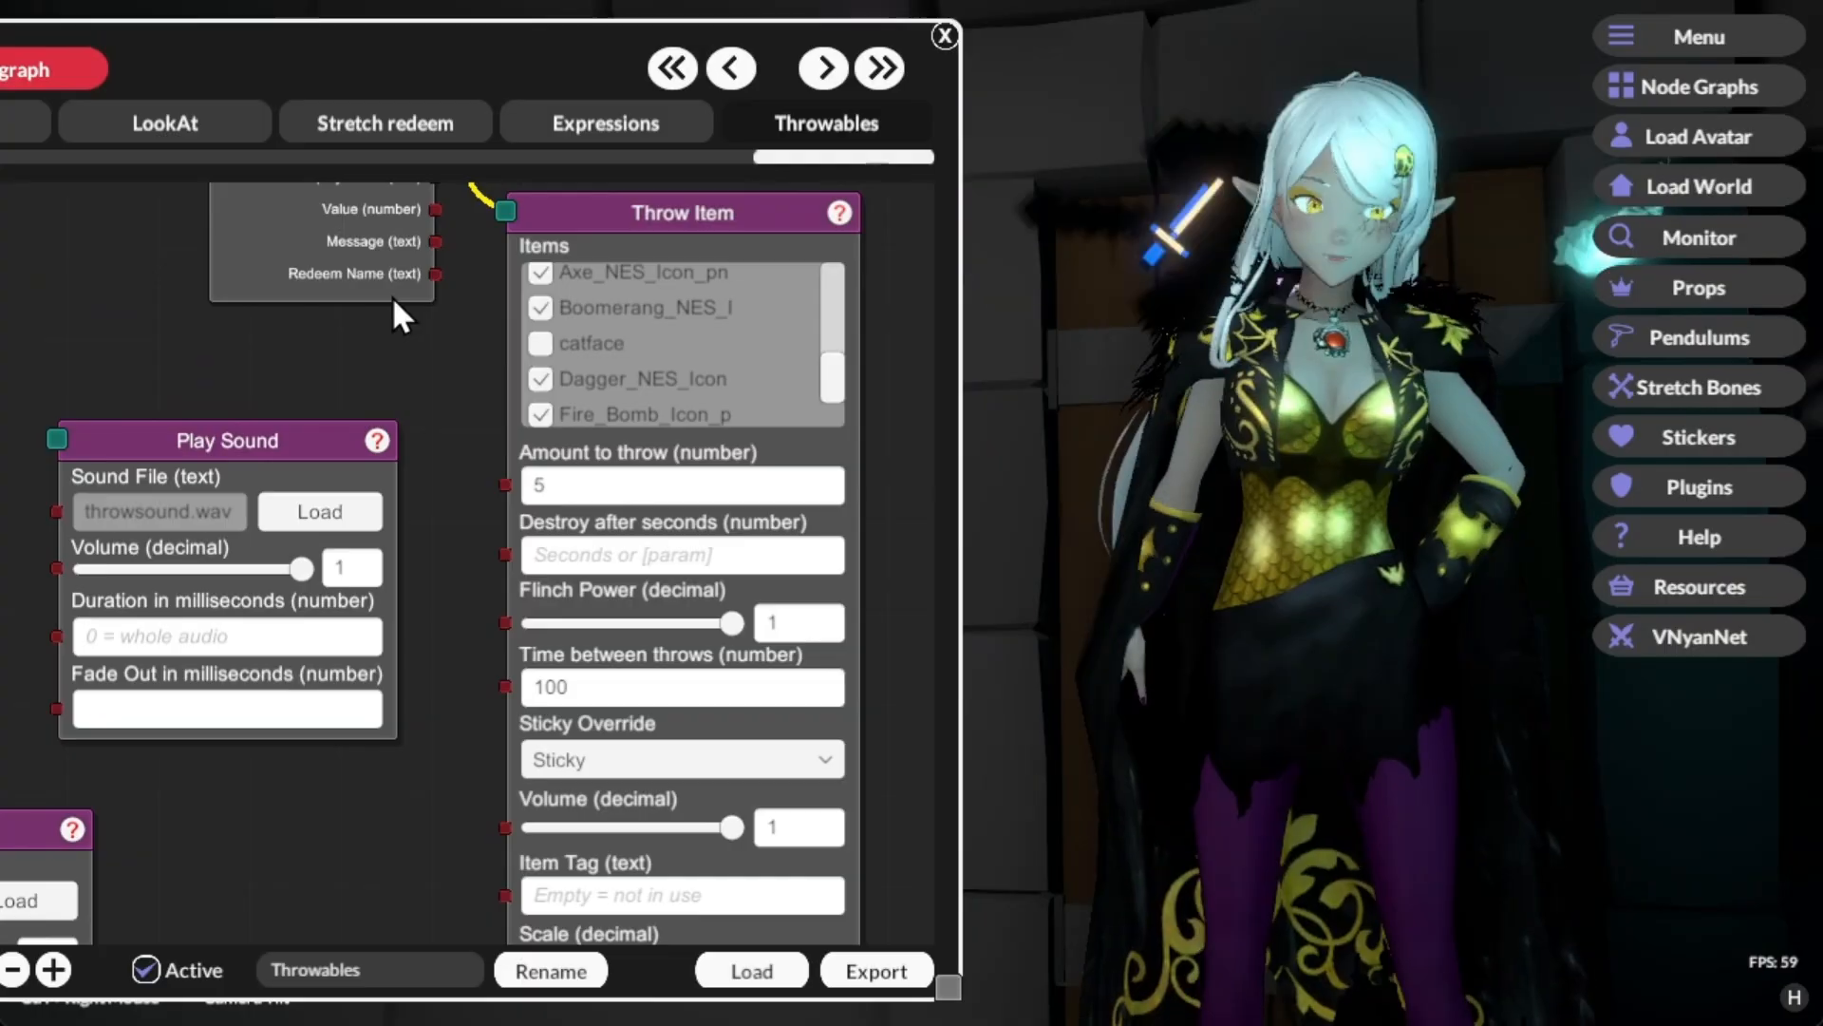
# Step: Set the Throw Item node's Sticky Override back to Default
pyautogui.click(549, 758)
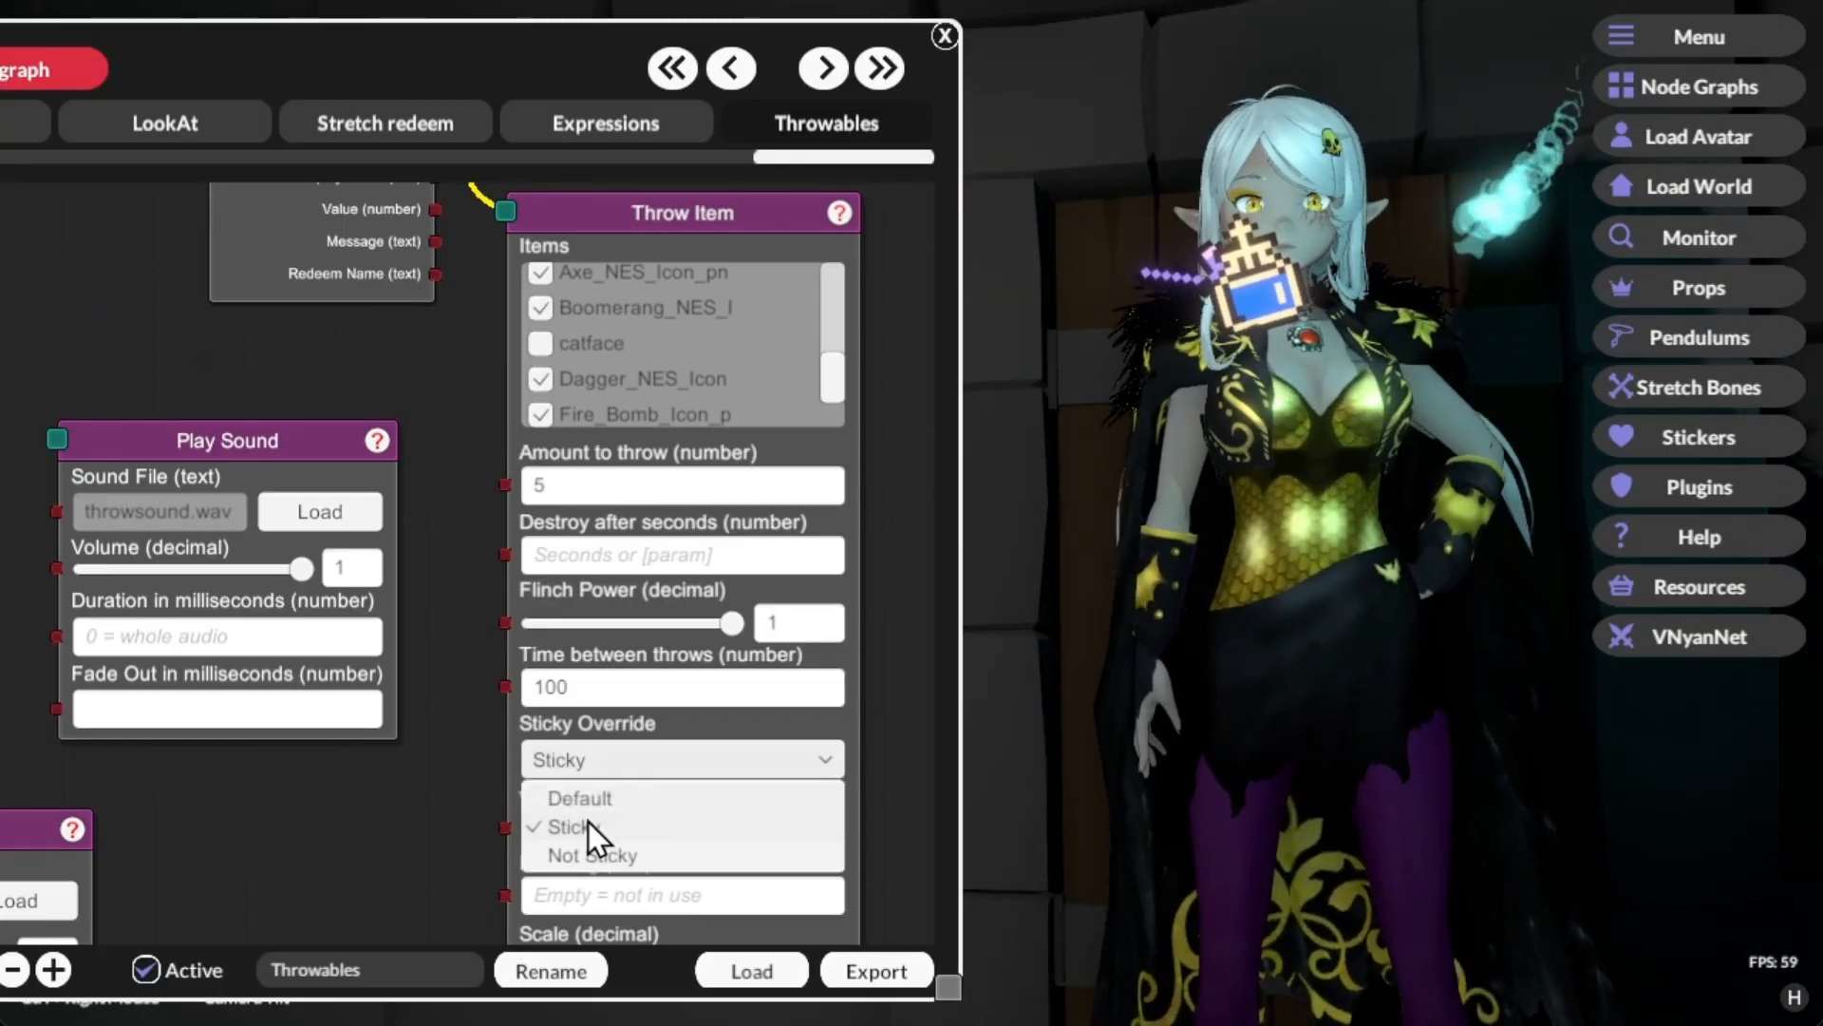
pyautogui.click(596, 800)
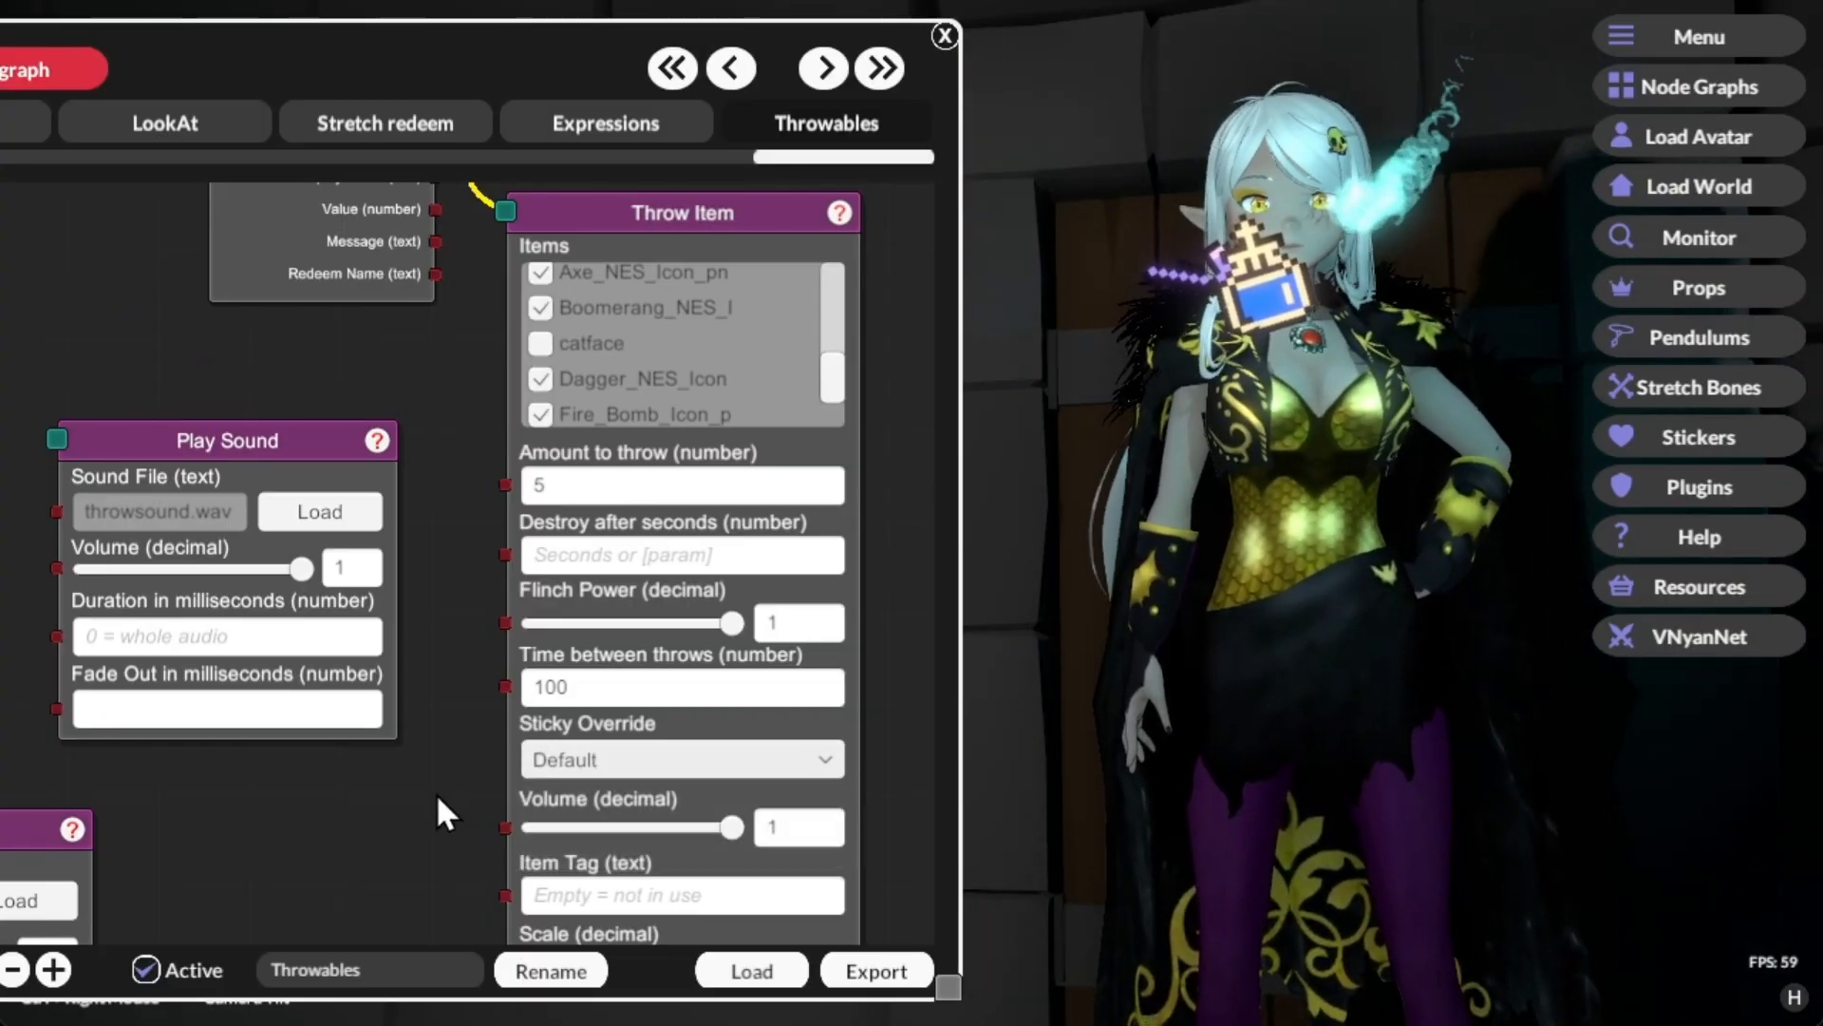
pyautogui.scroll(-5, 436, 794)
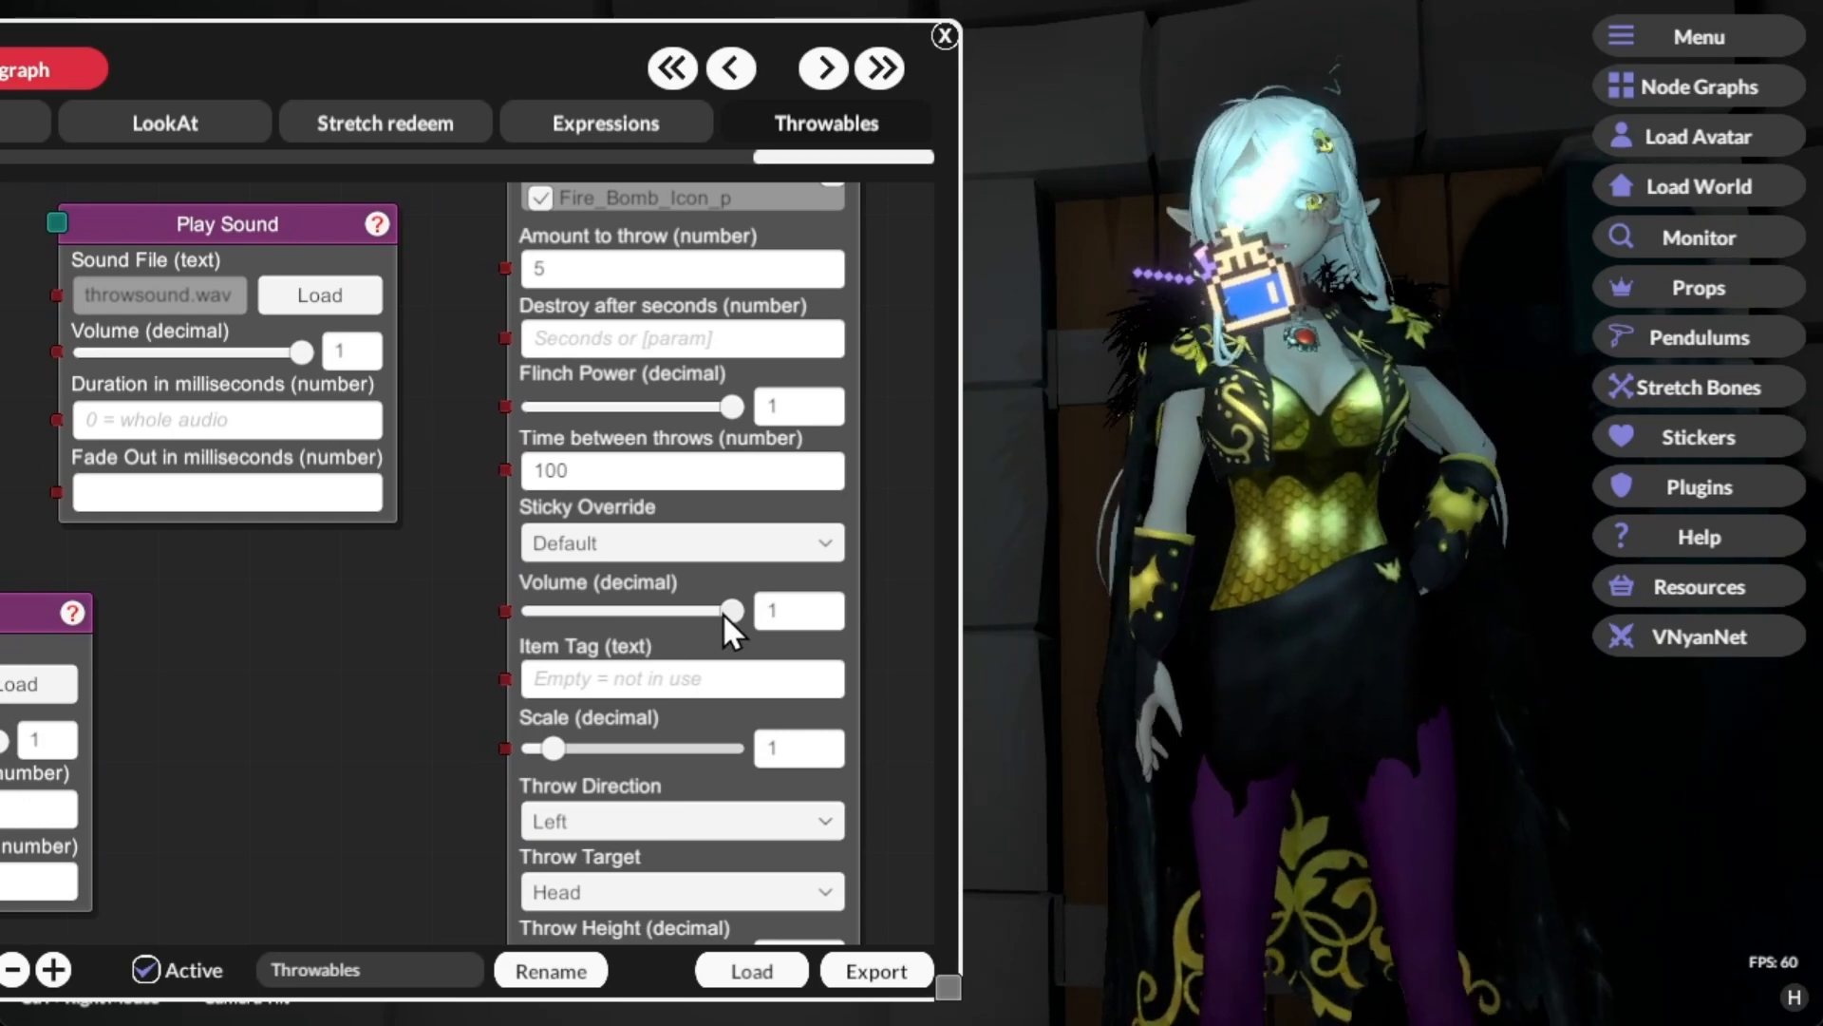
pyautogui.moveTo(727, 607); pyautogui.dragTo(789, 614)
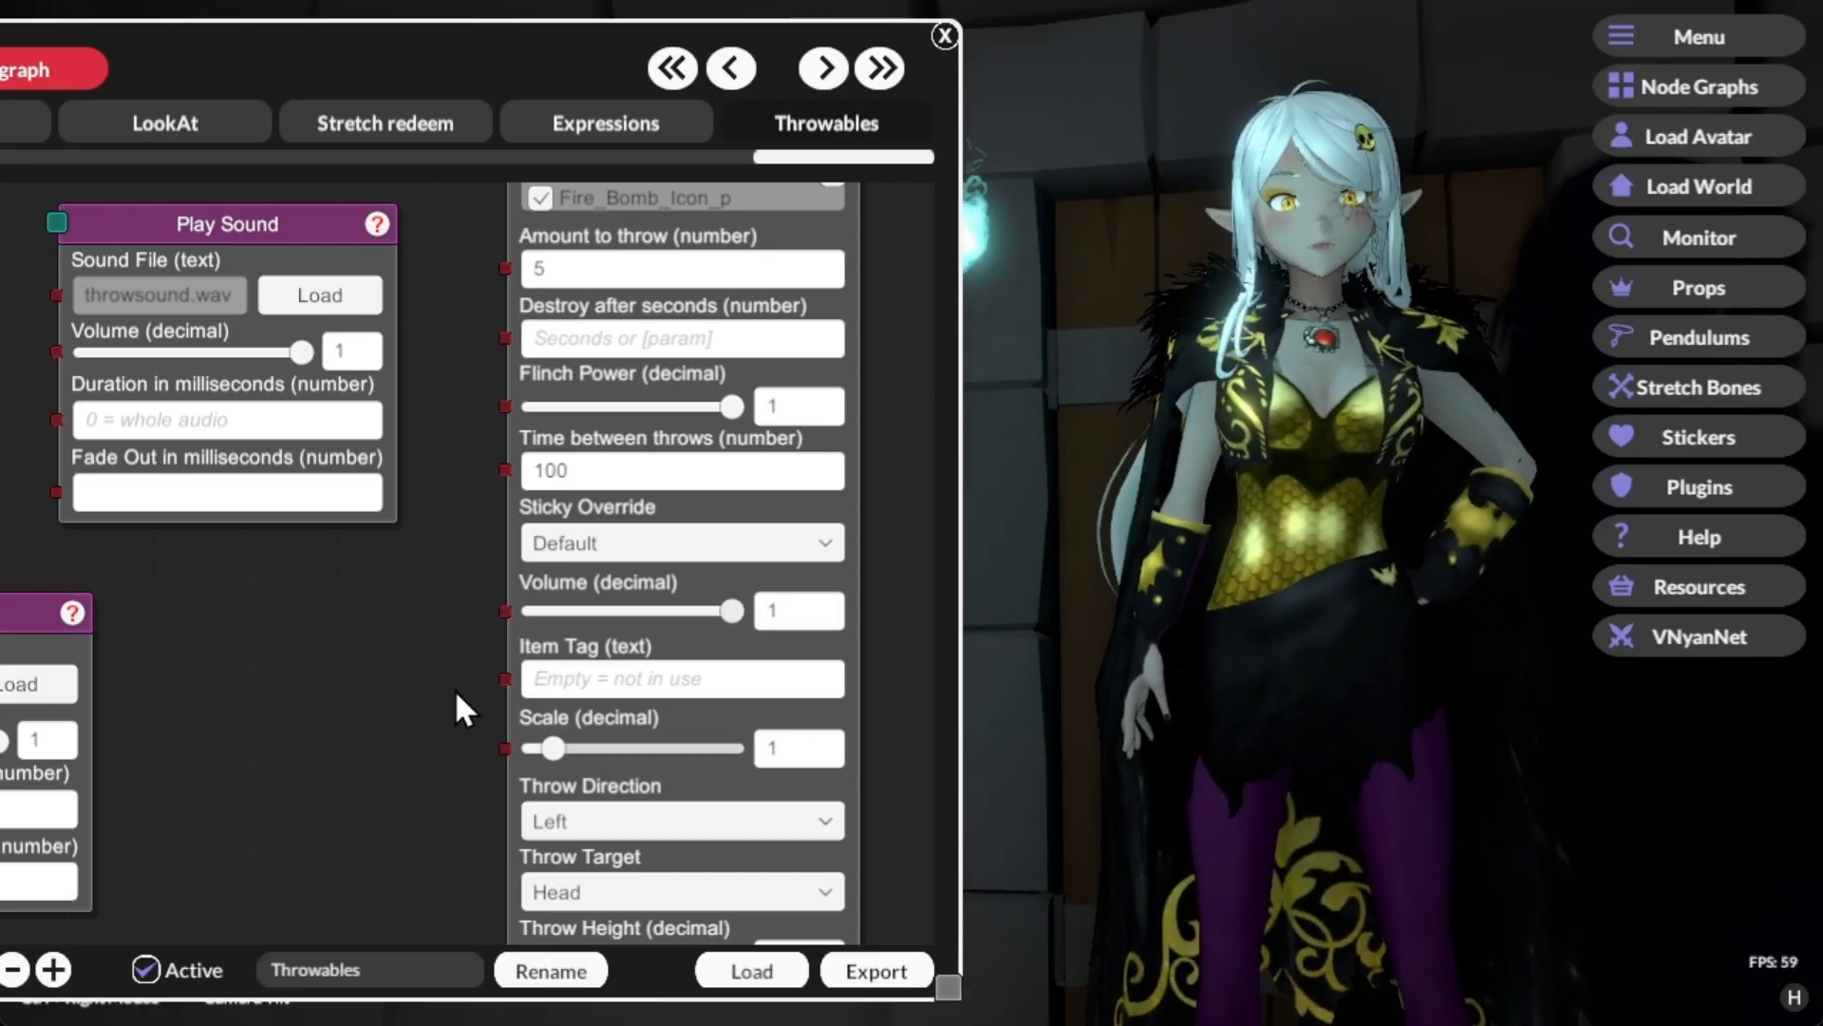
# Step: Enter "subweapons" as the Throw Item node's item tag
pyautogui.moveTo(355, 748); pyautogui.dragTo(373, 658)
pyautogui.click(680, 595)
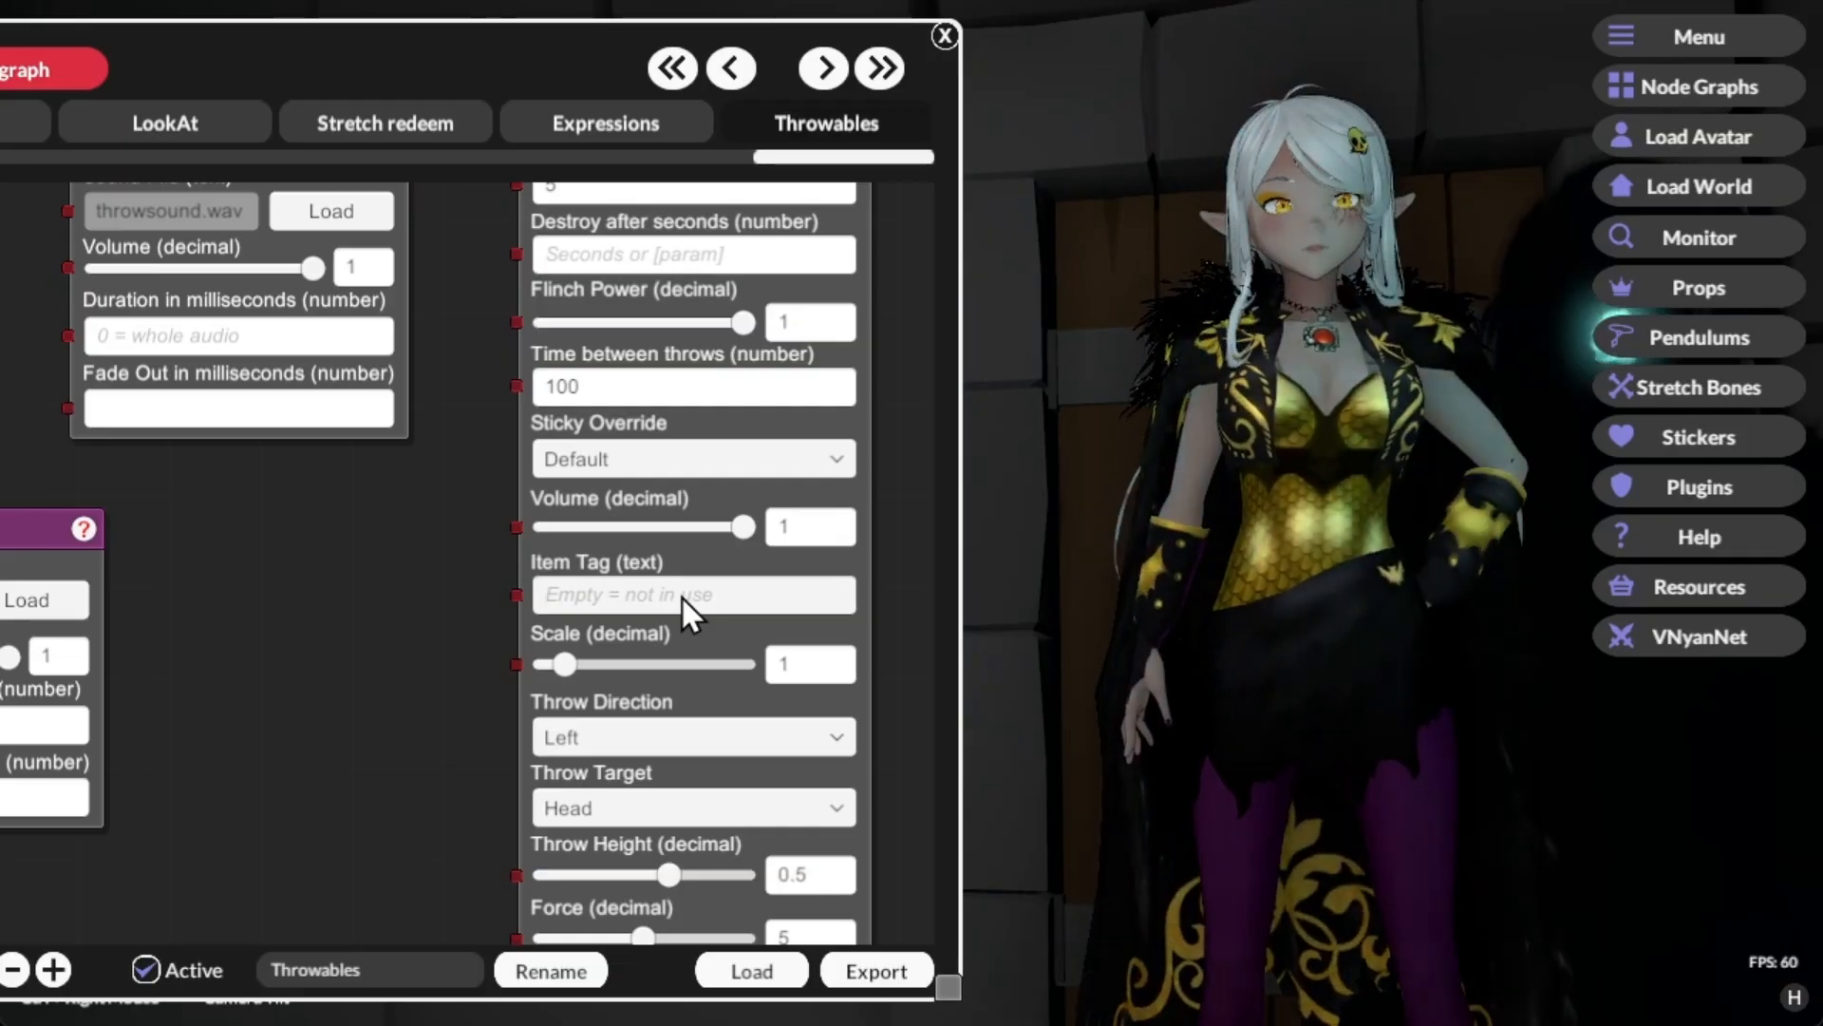
pyautogui.write('subwe')
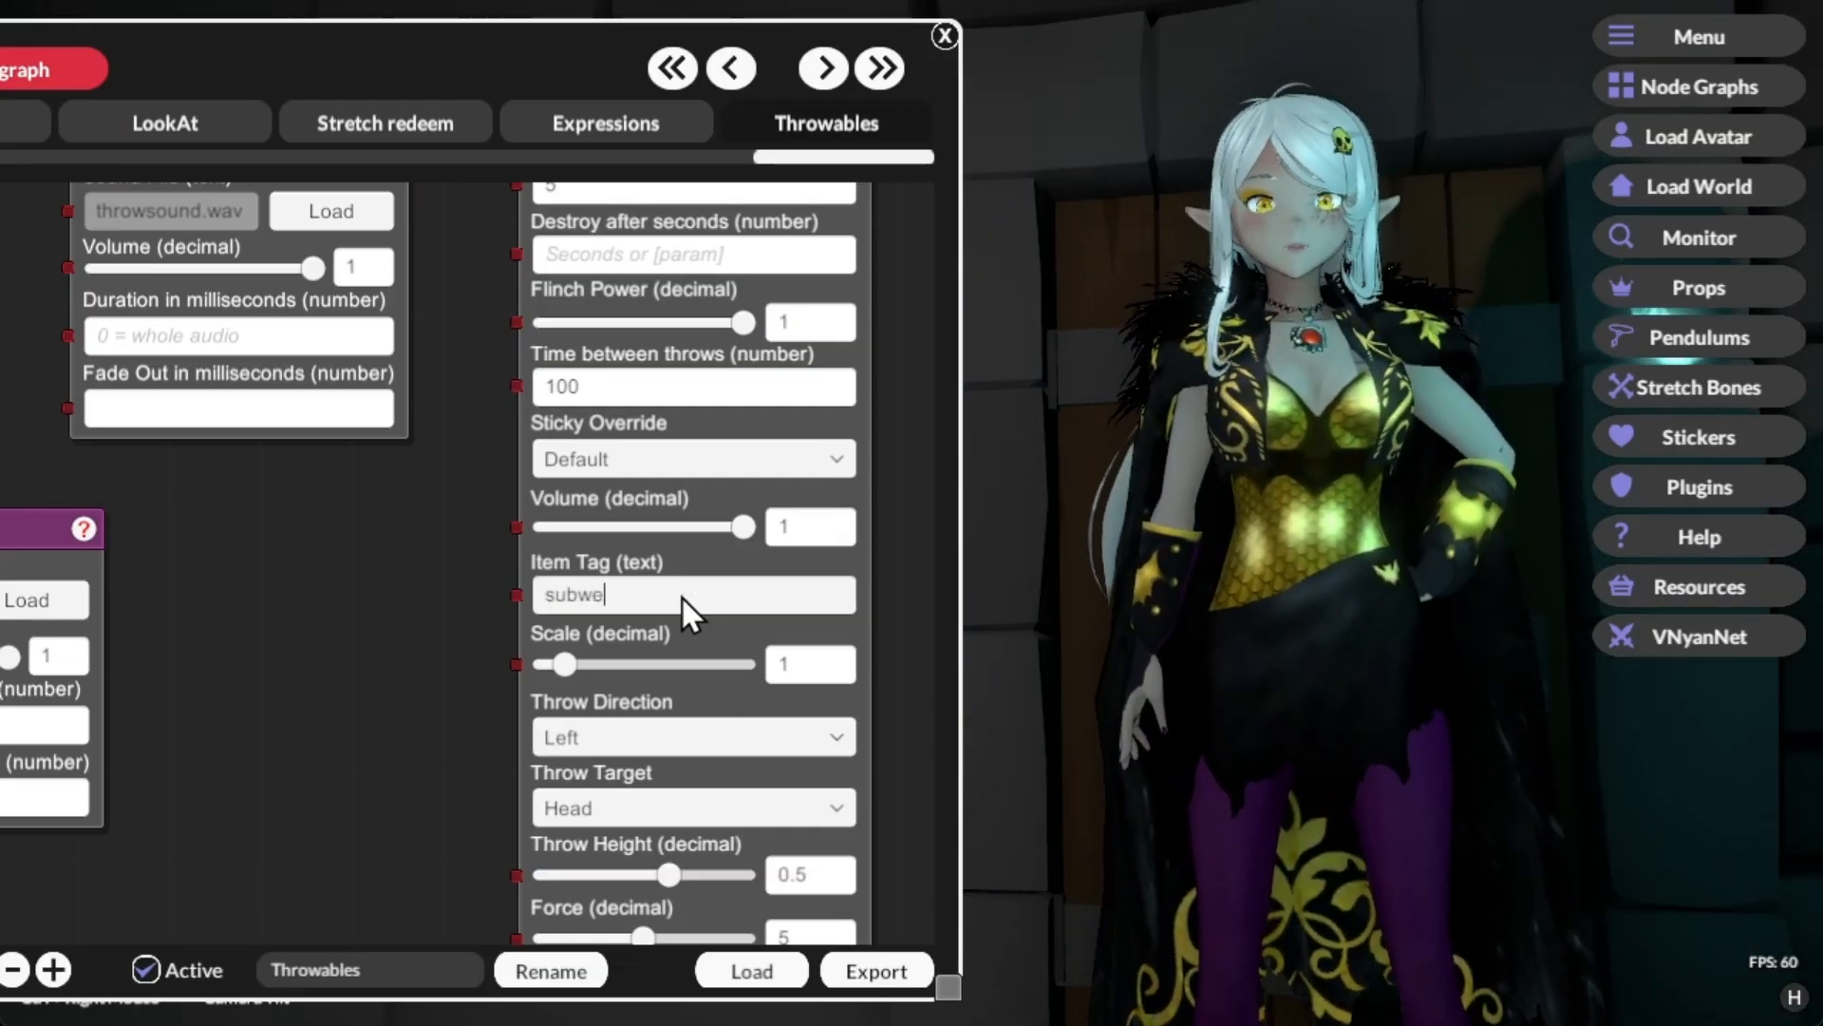
pyautogui.write('apons')
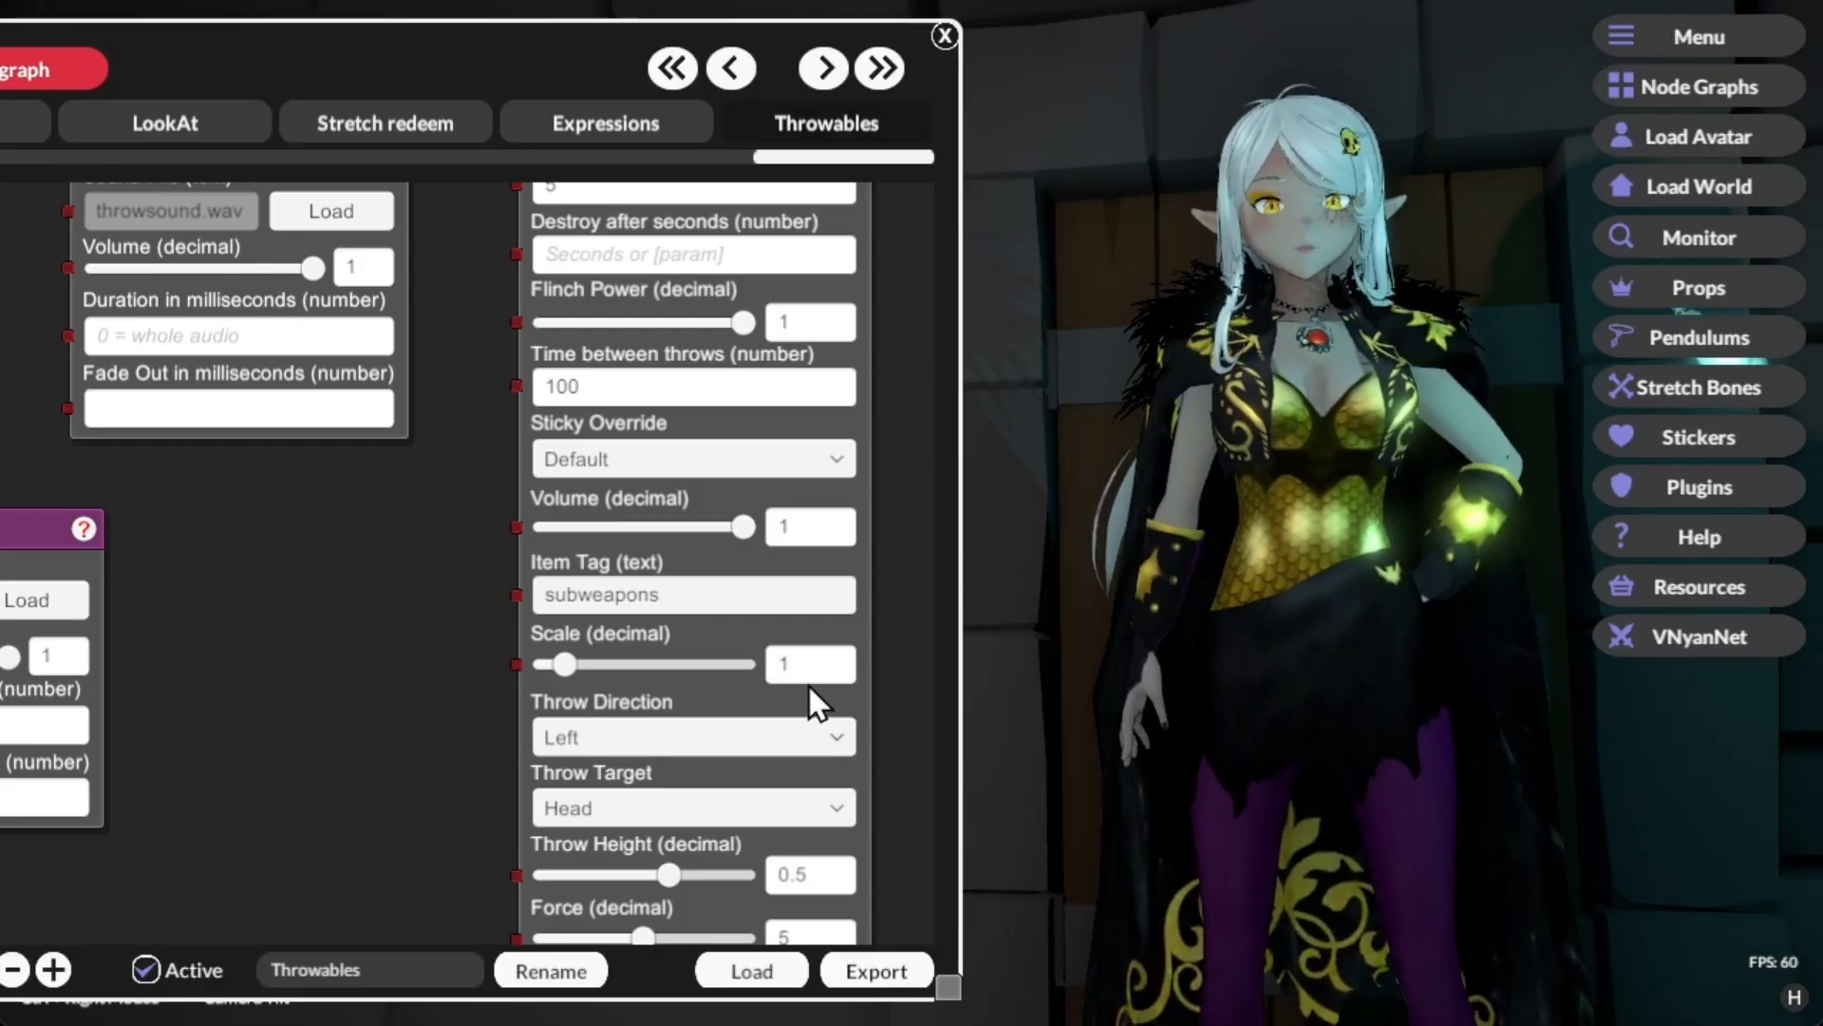
pyautogui.scroll(-2, 435, 807)
pyautogui.click(612, 614)
pyautogui.click(612, 613)
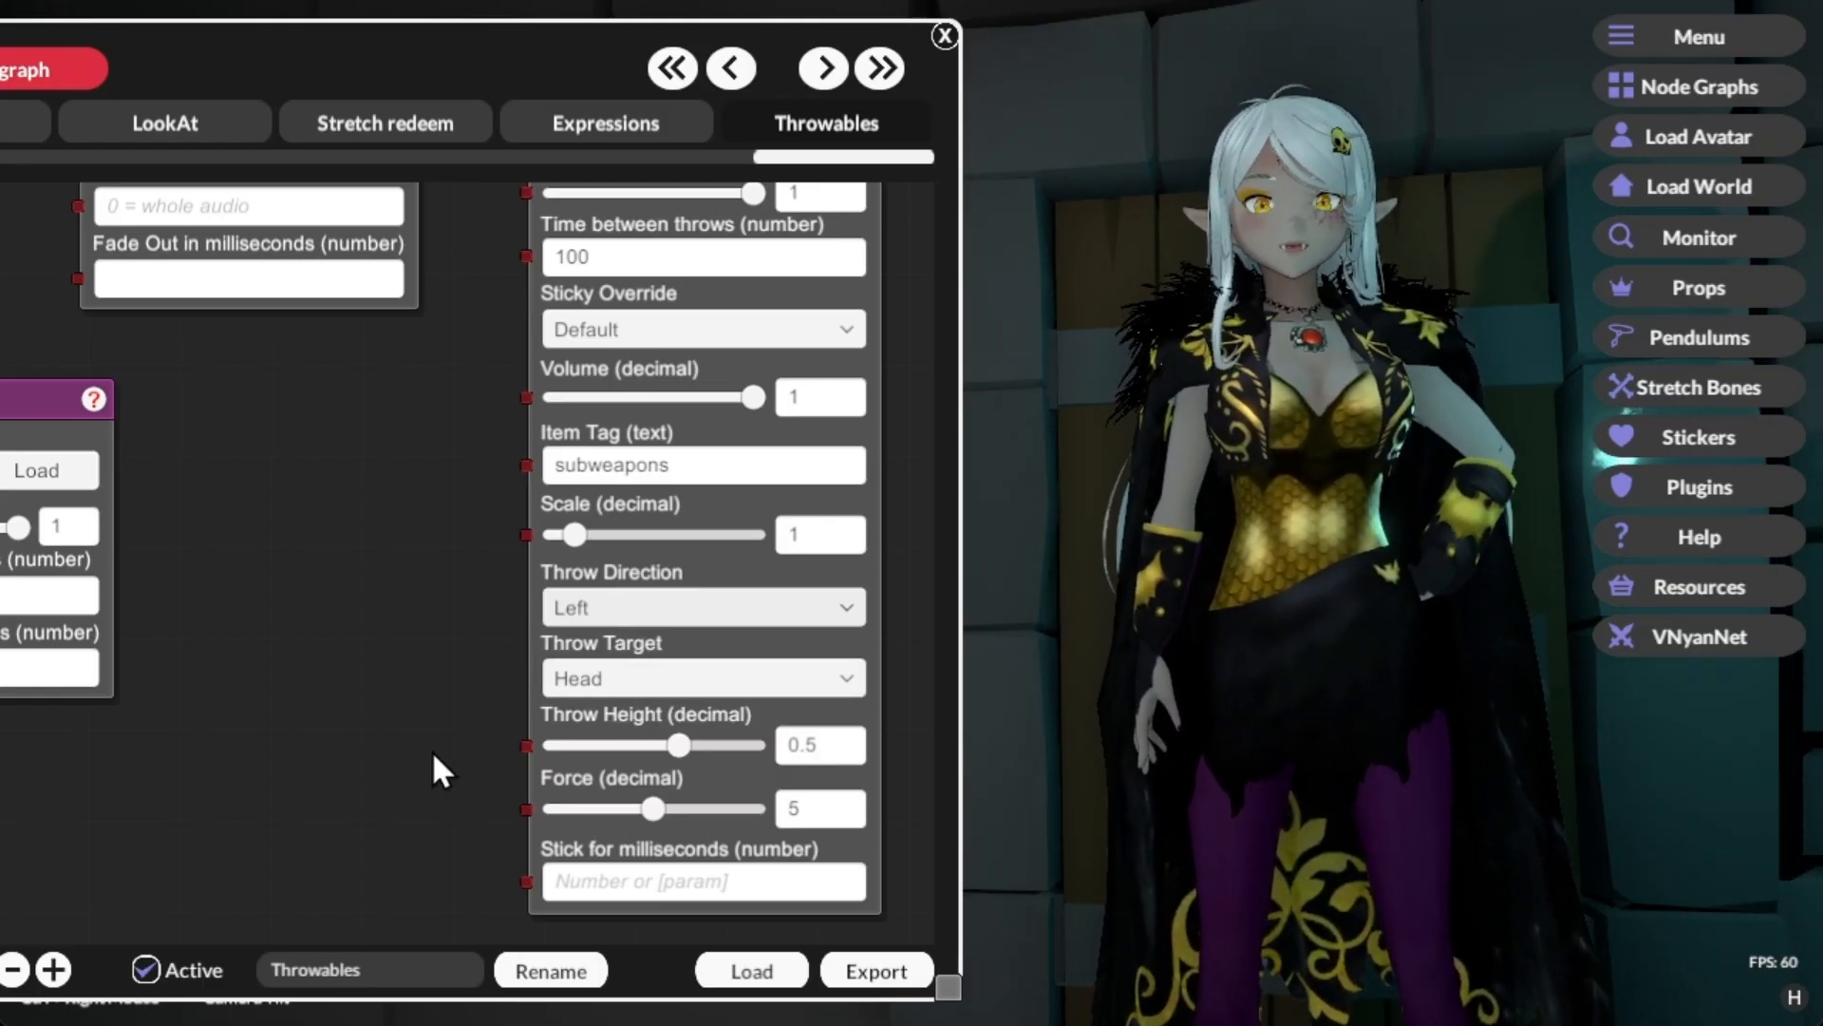
pyautogui.scroll(-2, 418, 703)
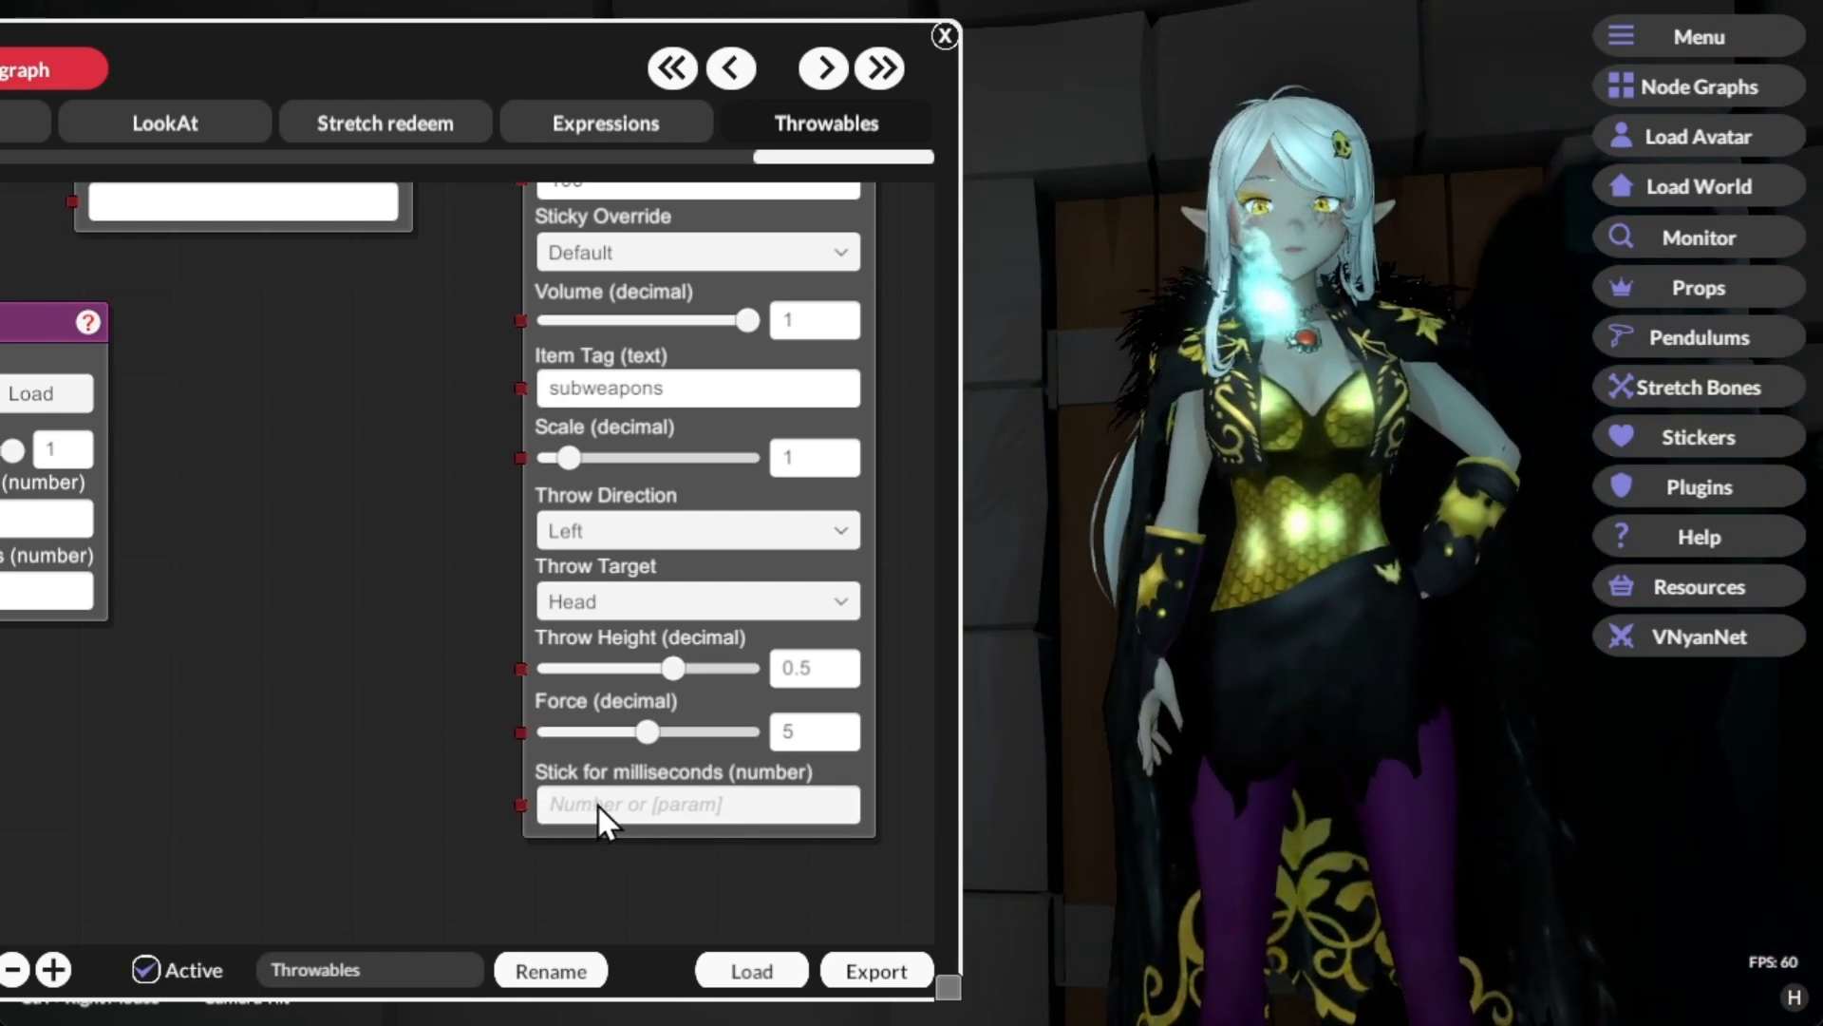
# Step: Send a test signal from the Channel Points node using the tagged Throw Item settings
pyautogui.scroll(5, 396, 509)
pyautogui.scroll(3, 502, 714)
pyautogui.rightClick(399, 397)
pyautogui.click(429, 416)
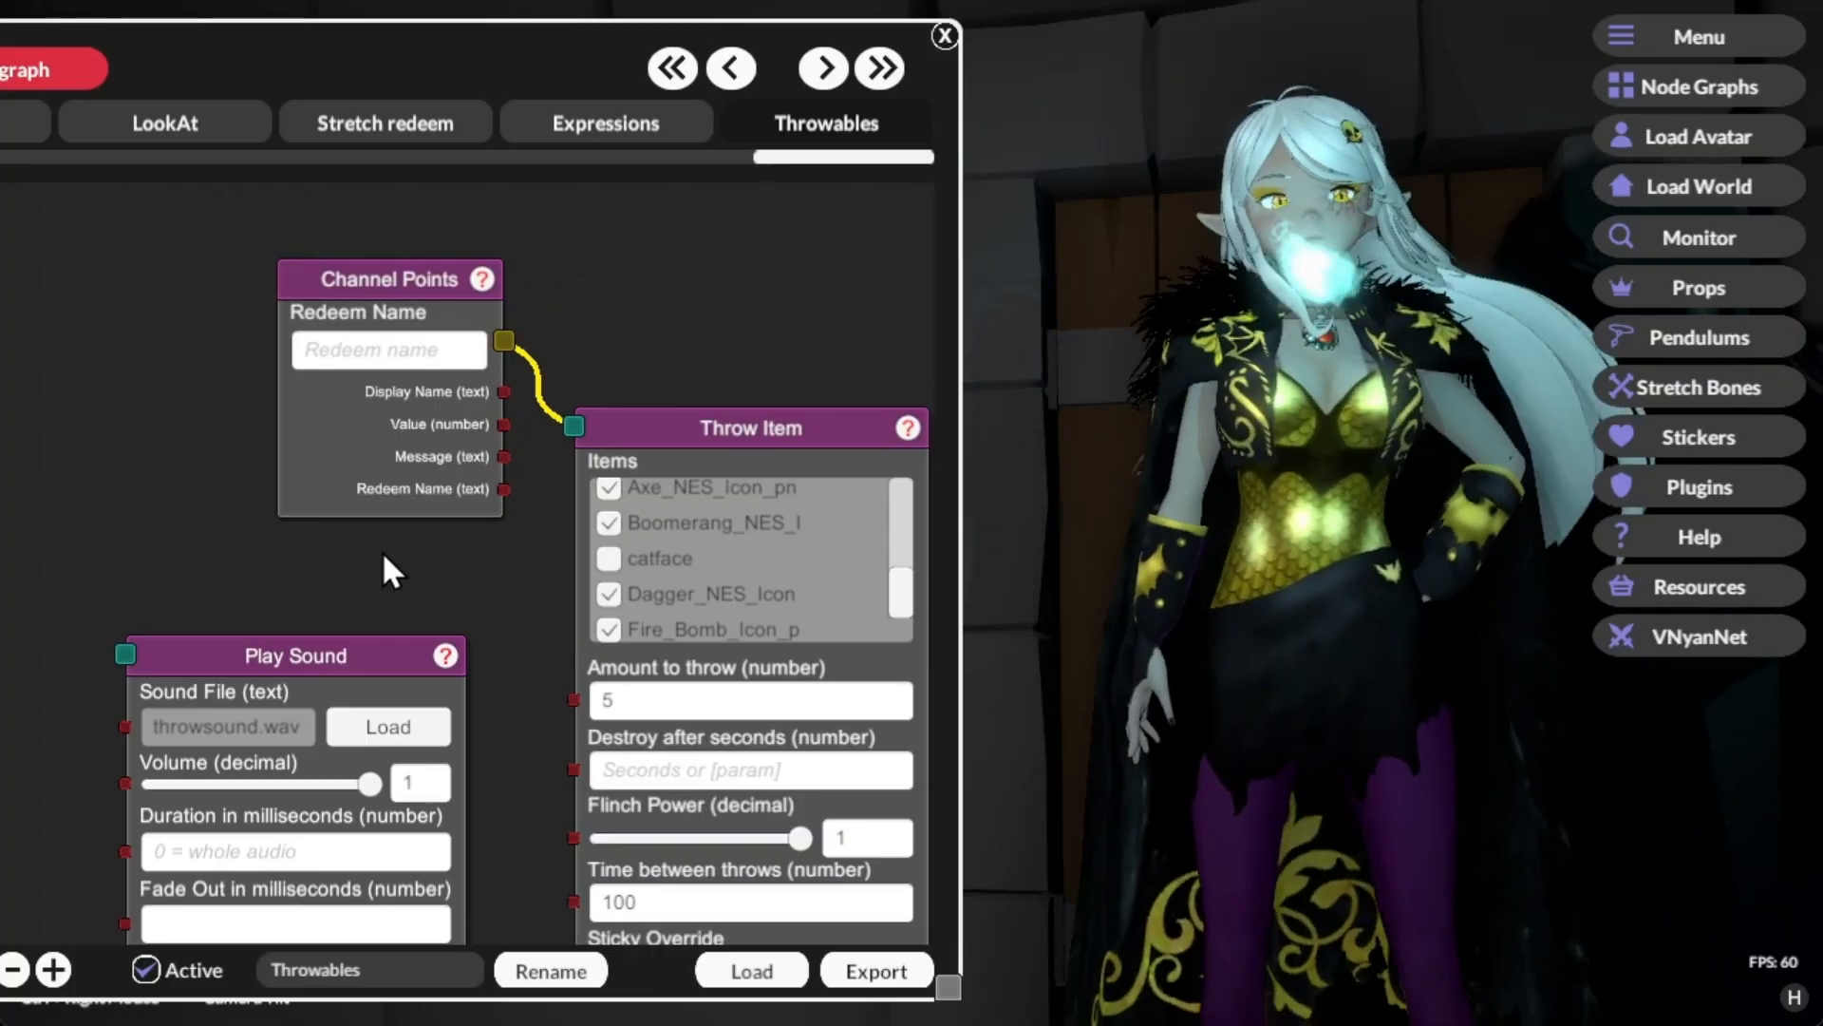
# Step: Connect the Channel Points node's output to the throwsound.wav Play Sound node and send a test signal
pyautogui.moveTo(348, 560); pyautogui.dragTo(498, 480)
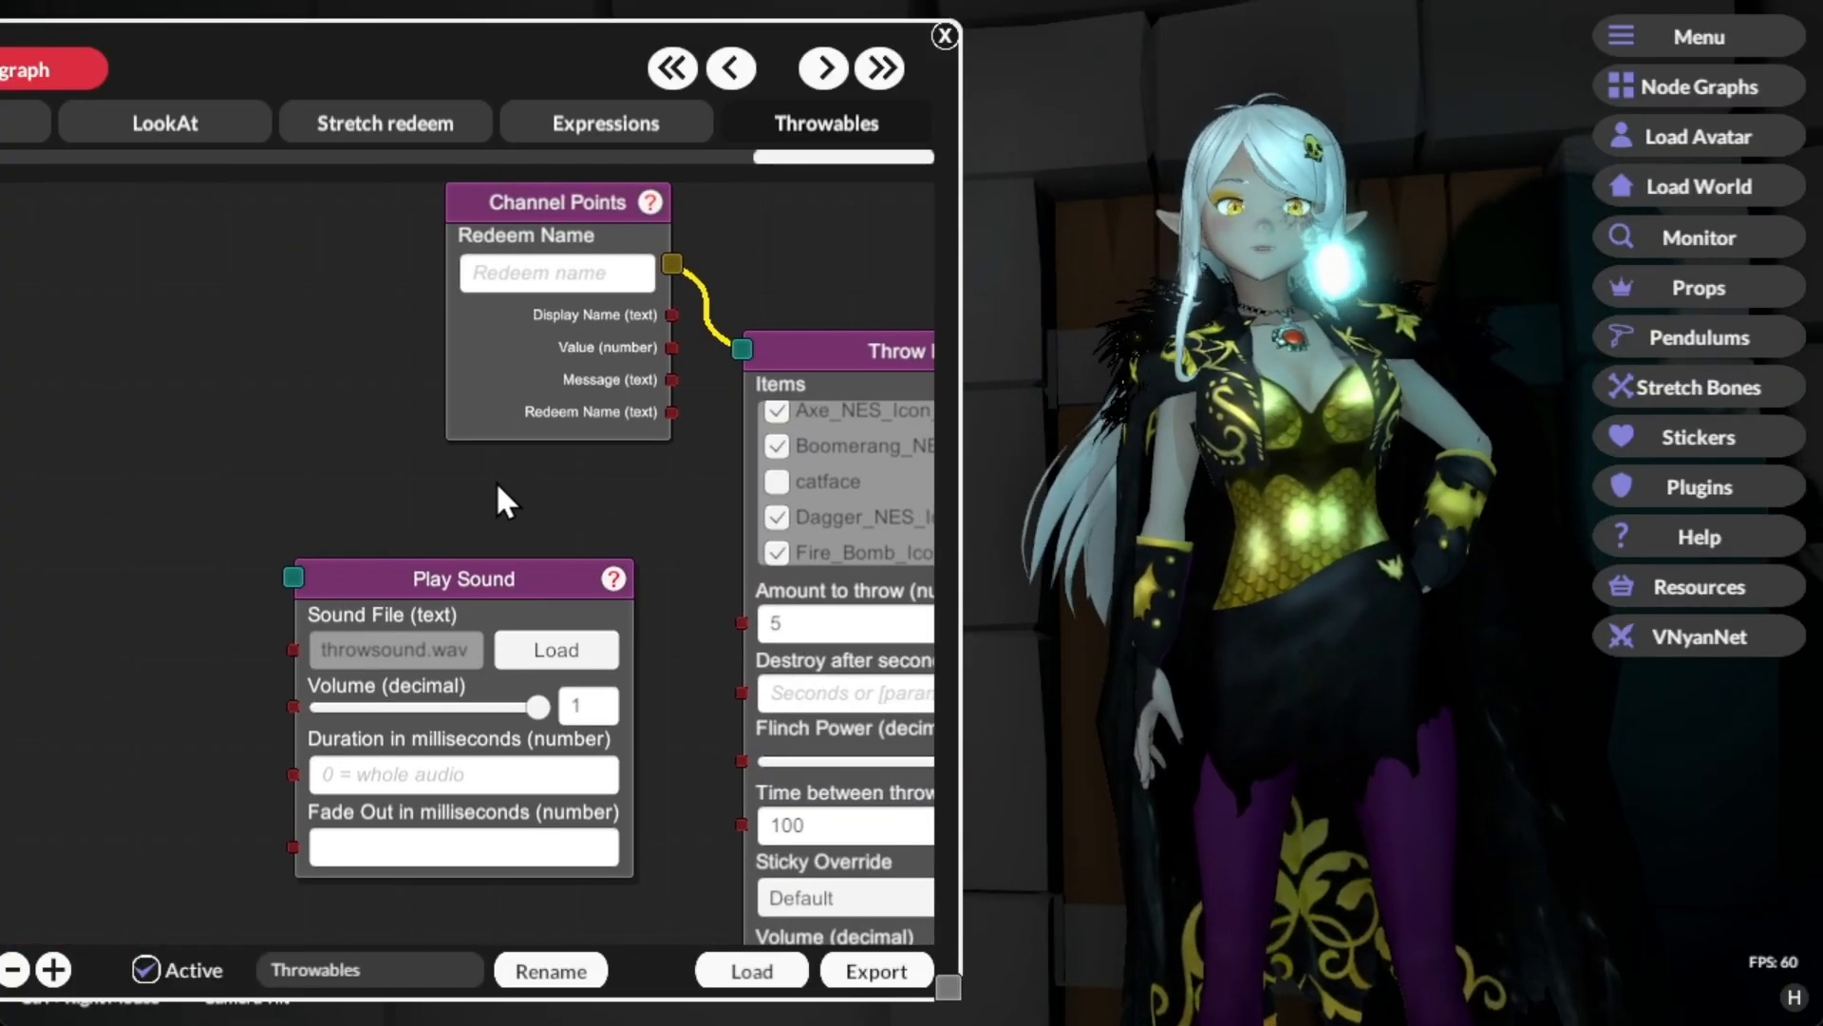
pyautogui.moveTo(515, 390); pyautogui.dragTo(288, 574)
pyautogui.moveTo(464, 532); pyautogui.dragTo(424, 523)
pyautogui.rightClick(443, 406)
pyautogui.click(473, 424)
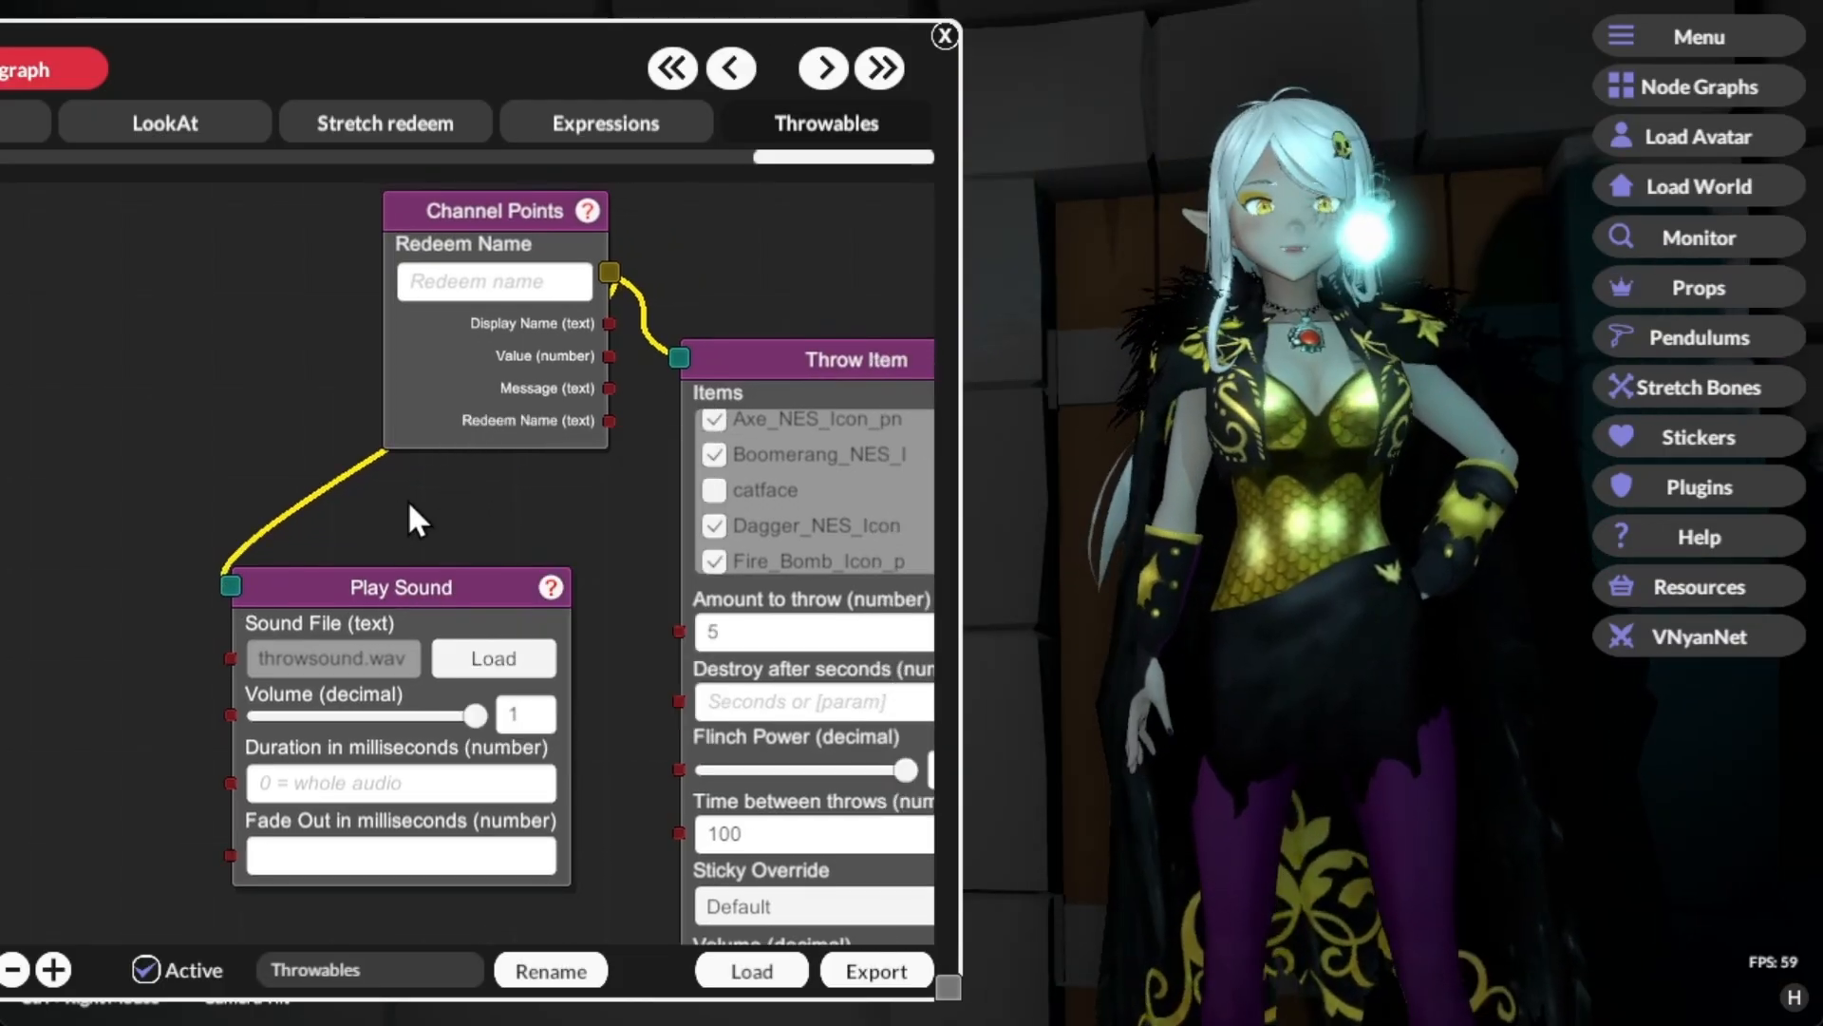
# Step: Check the Throw Item node's item tag and move the Collision node clear of the Add Force node
pyautogui.moveTo(414, 495); pyautogui.dragTo(288, 340)
pyautogui.scroll(-3, 444, 870)
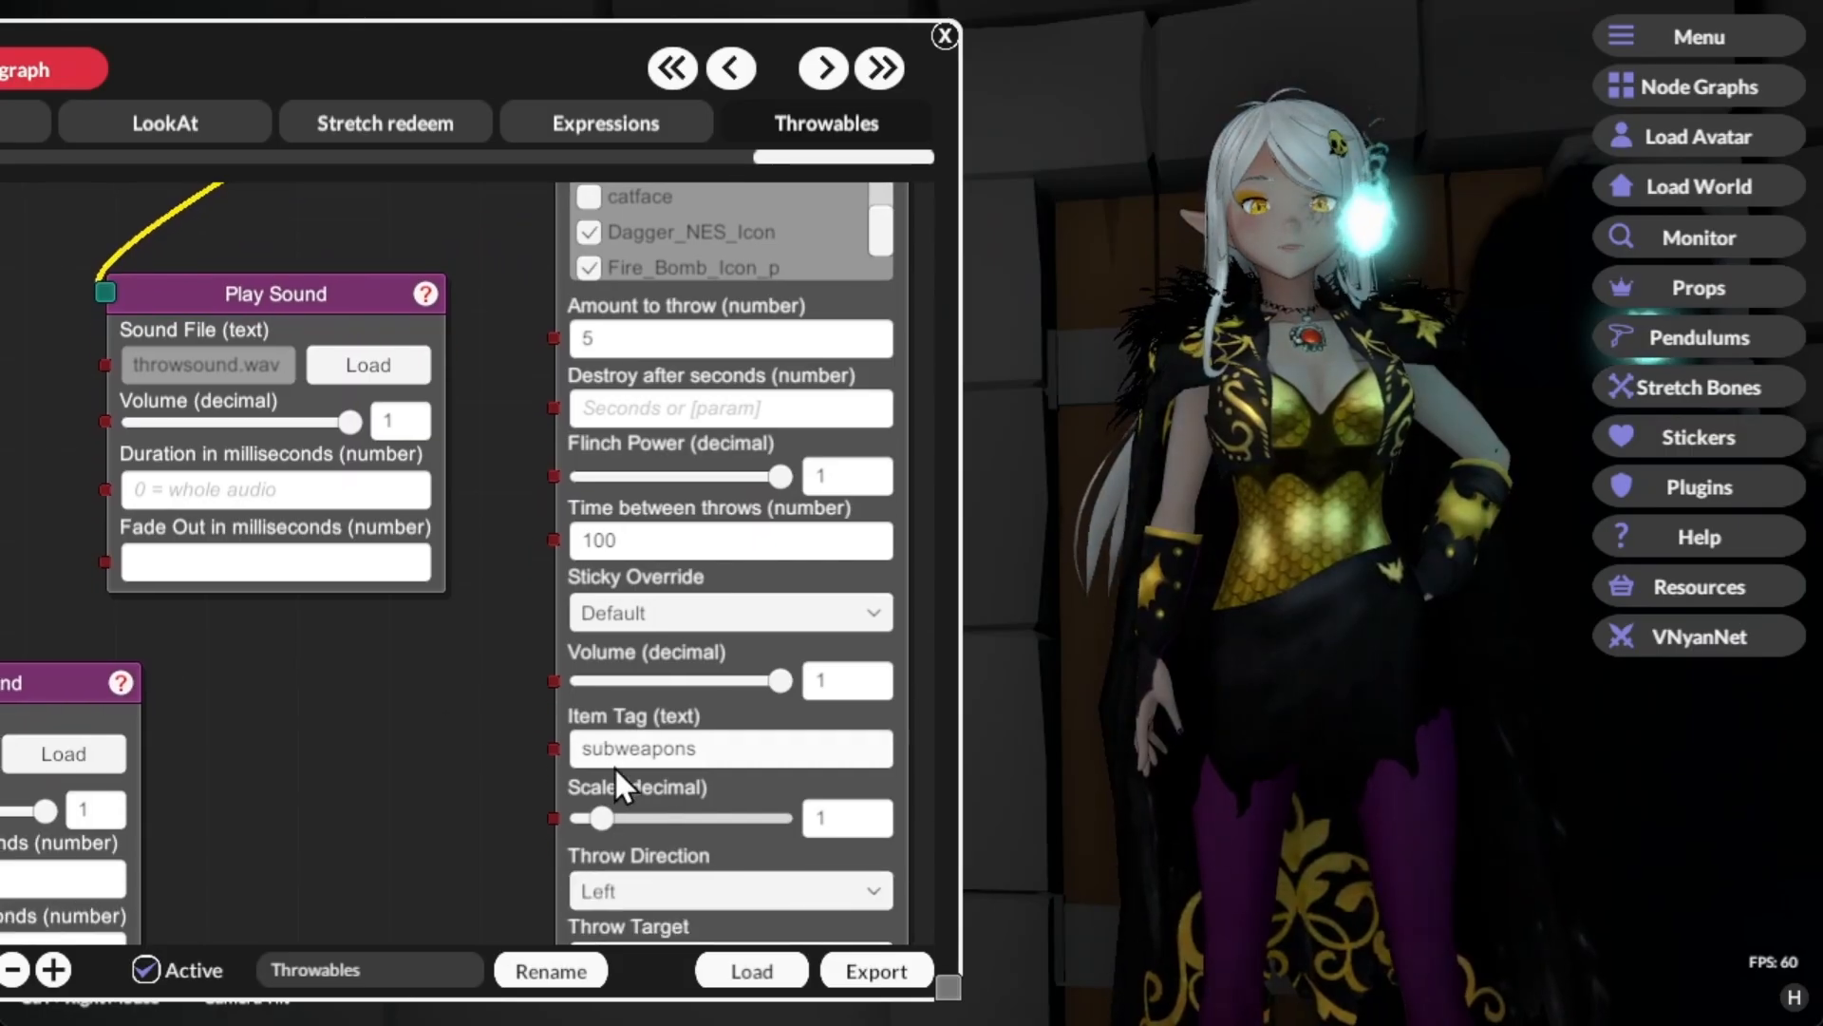
pyautogui.click(607, 751)
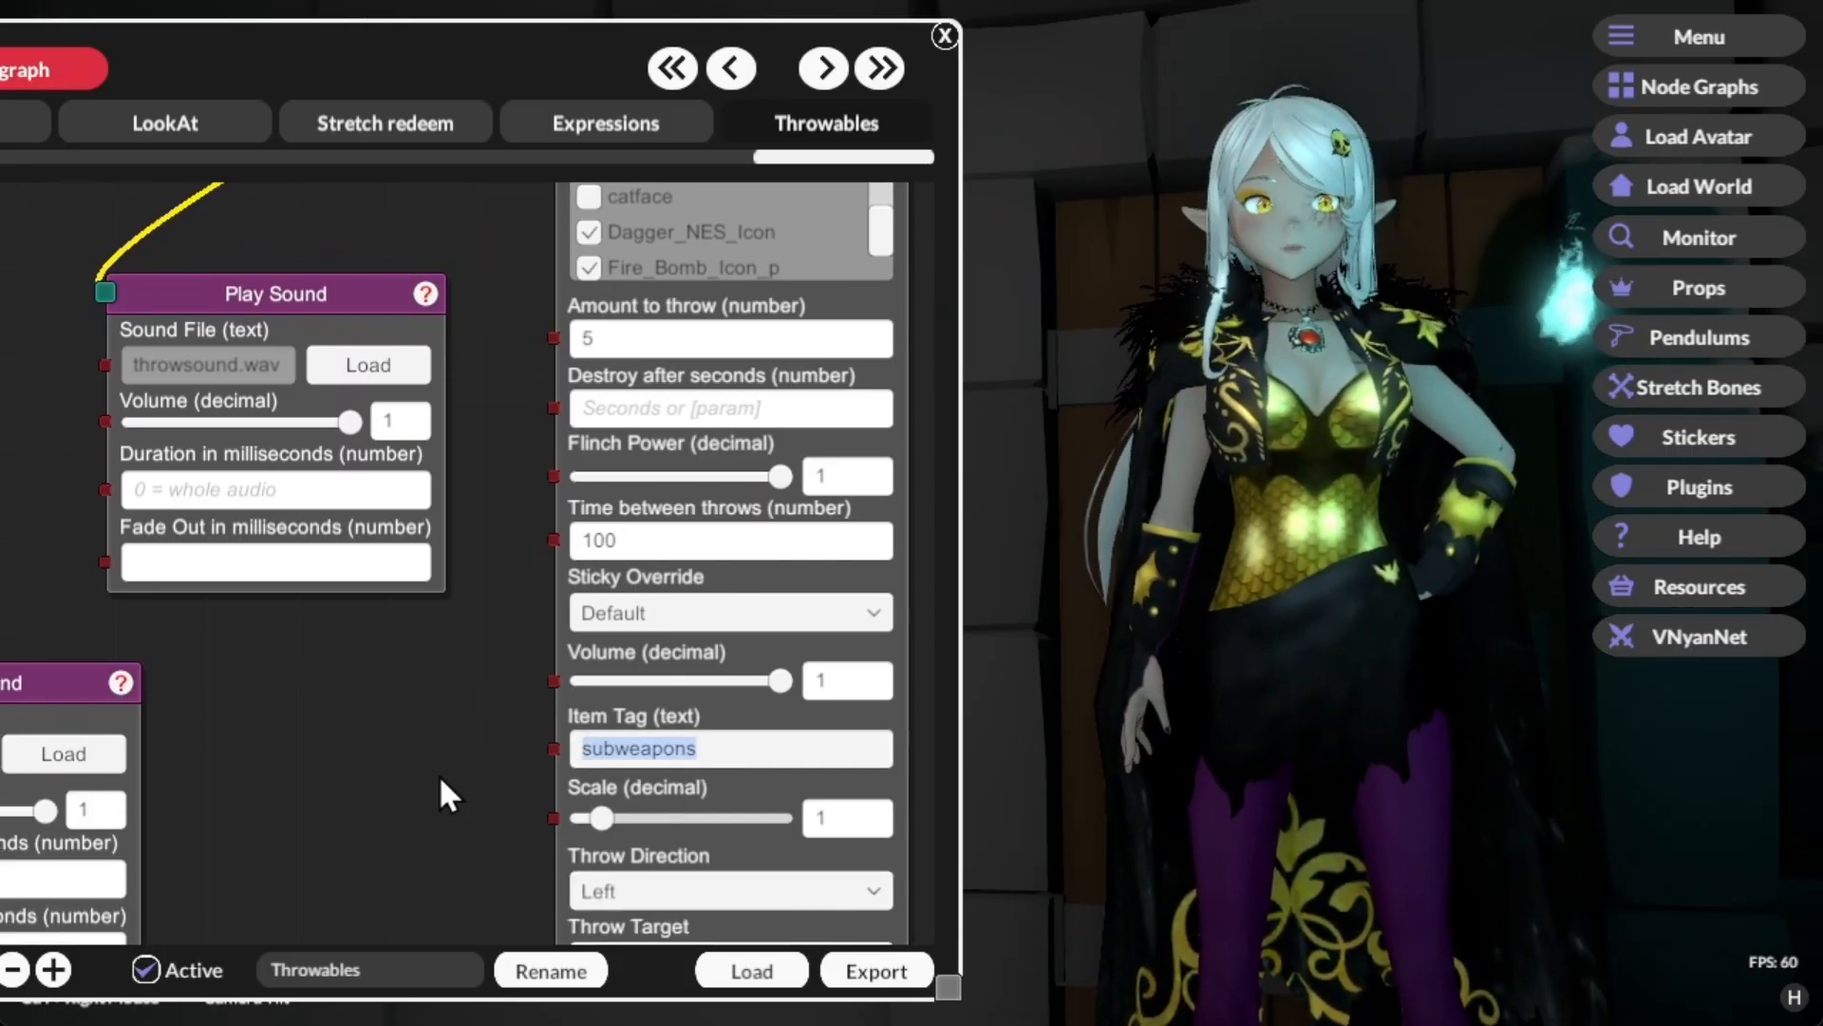
pyautogui.moveTo(436, 773); pyautogui.dragTo(781, 685)
pyautogui.moveTo(646, 709); pyautogui.dragTo(944, 814)
pyautogui.moveTo(647, 520); pyautogui.dragTo(1054, 657)
pyautogui.moveTo(199, 559); pyautogui.dragTo(823, 499)
pyautogui.moveTo(802, 397); pyautogui.dragTo(433, 352)
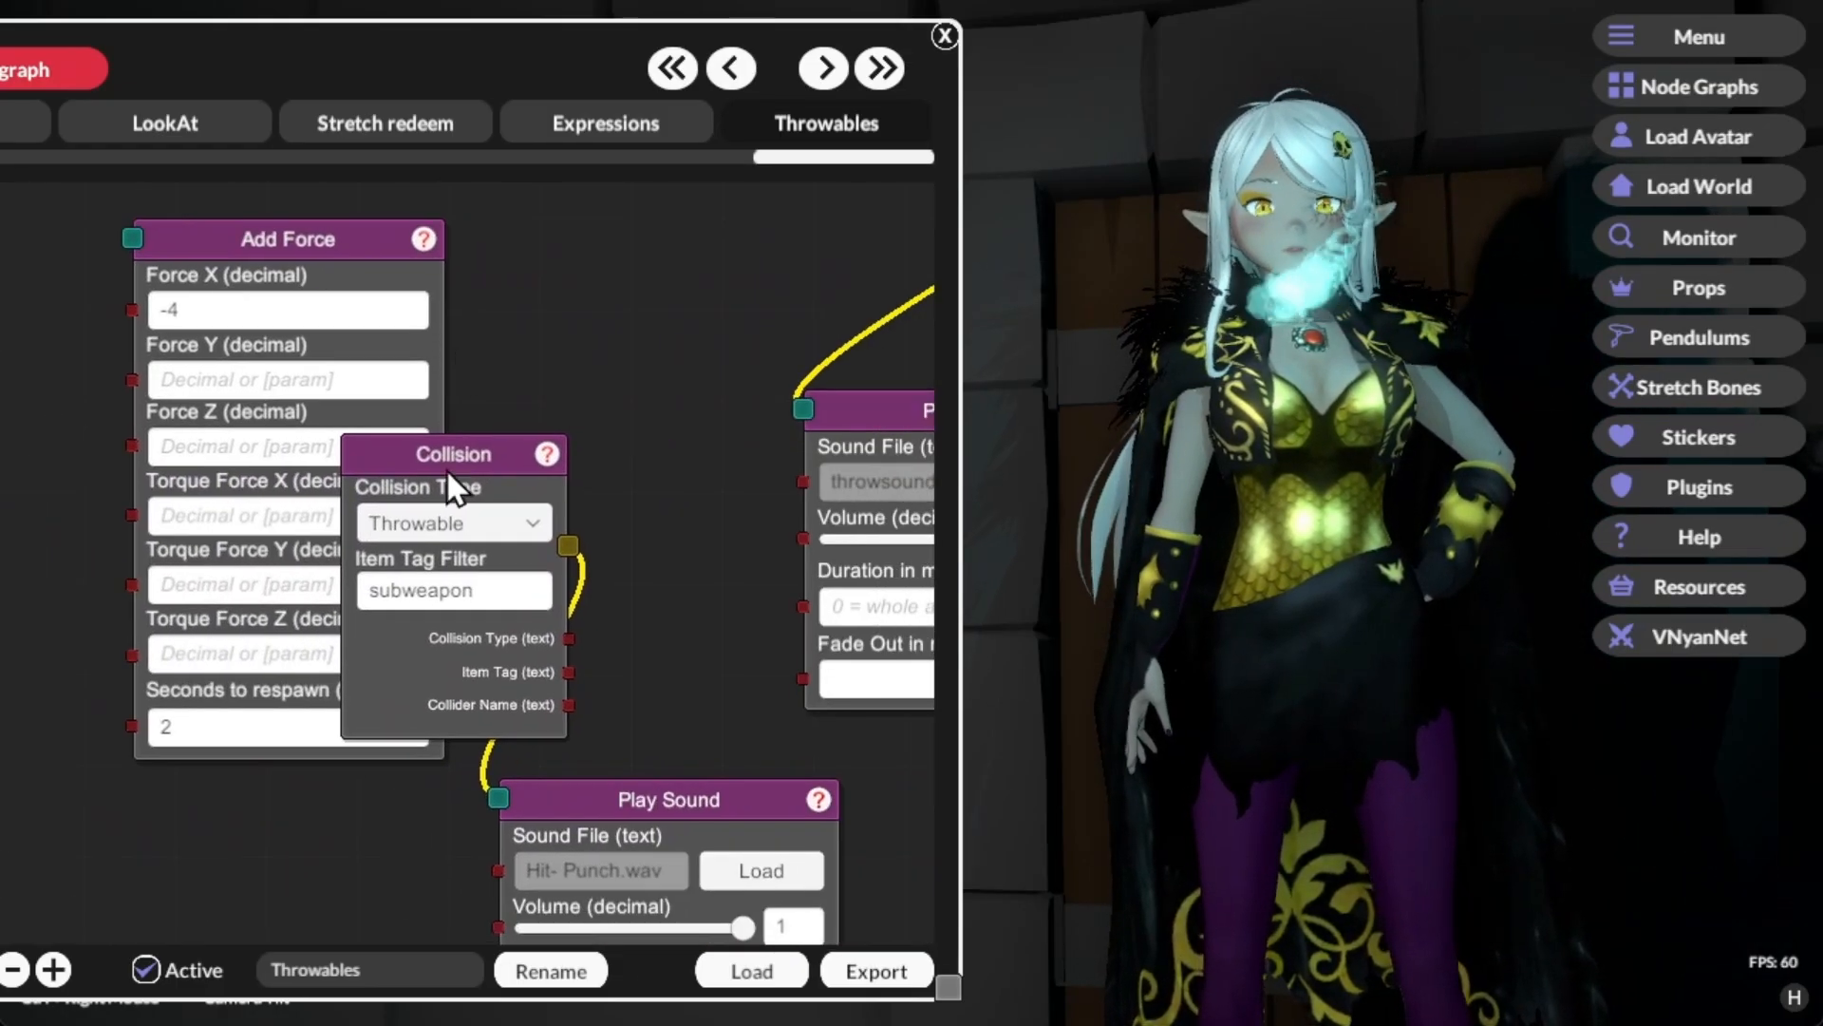
pyautogui.moveTo(441, 475); pyautogui.dragTo(614, 424)
pyautogui.moveTo(645, 304); pyautogui.dragTo(558, 259)
pyautogui.moveTo(509, 362); pyautogui.dragTo(532, 362)
pyautogui.moveTo(536, 286); pyautogui.dragTo(484, 267)
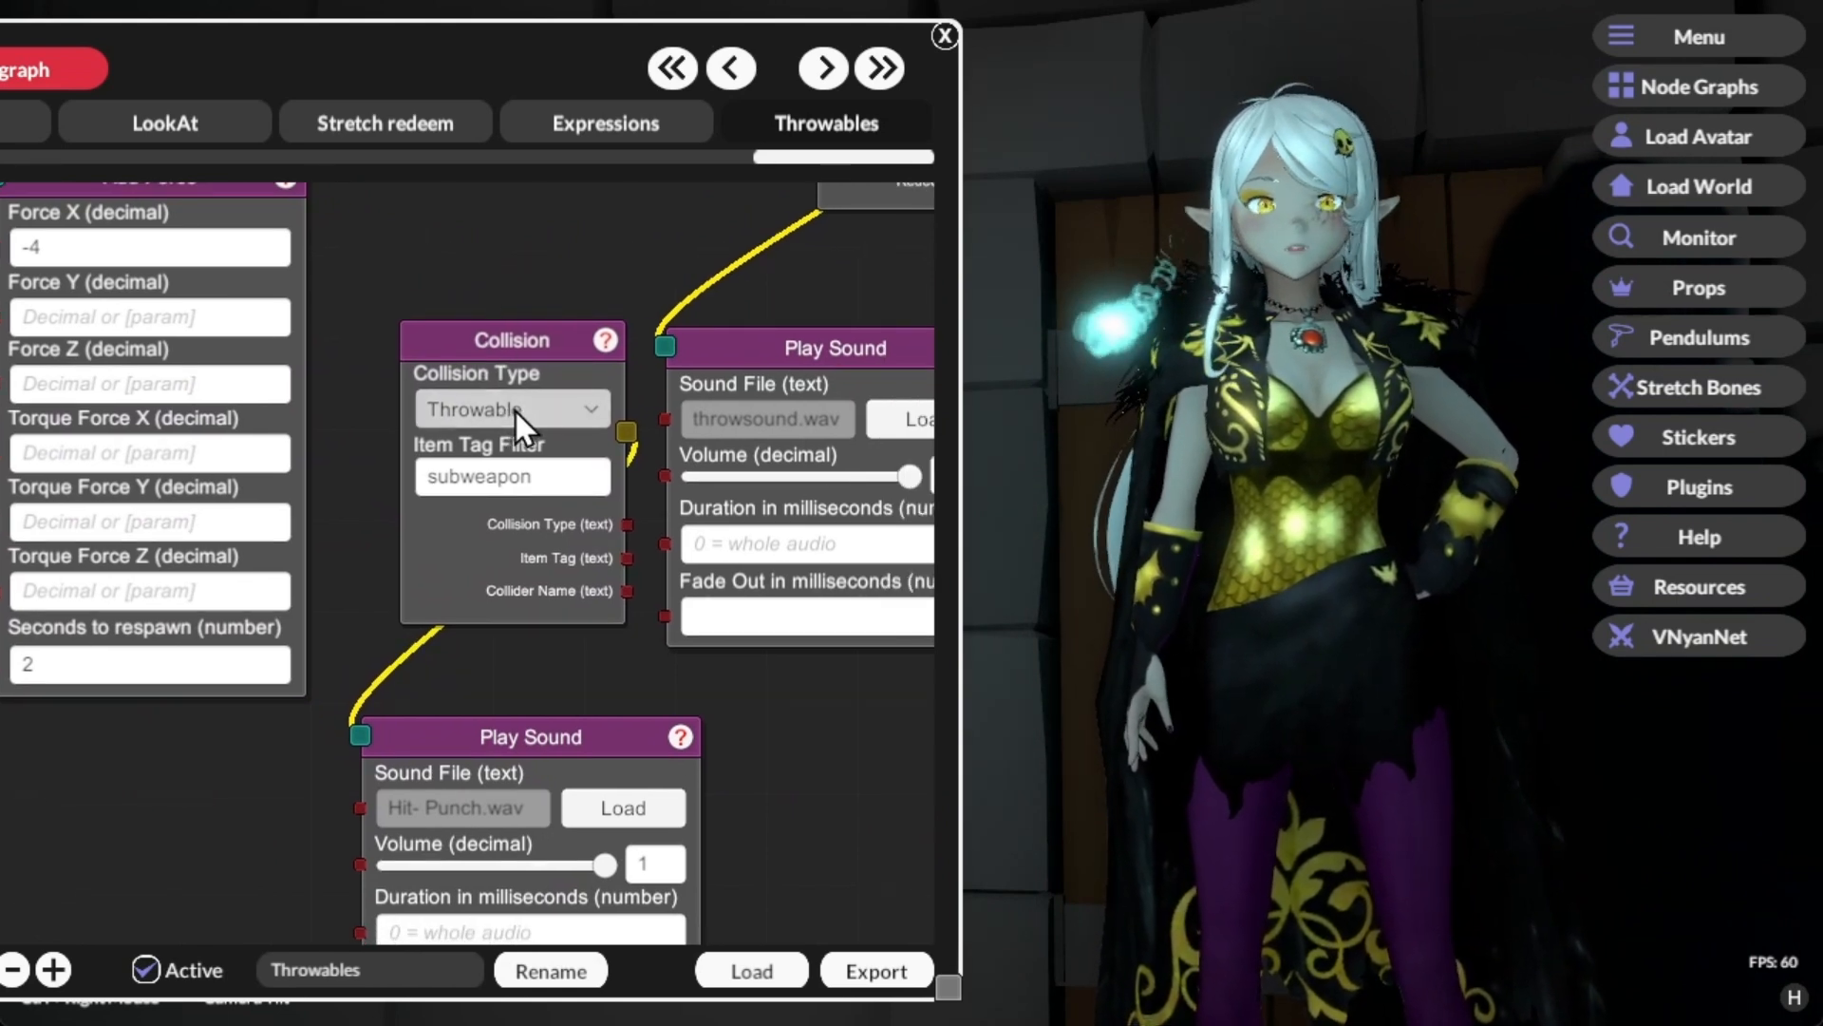
# Step: Change the Throw Item node's item tag to "subweapon" to match the Collision node's item tag filter
pyautogui.click(515, 409)
pyautogui.click(516, 411)
pyautogui.click(538, 485)
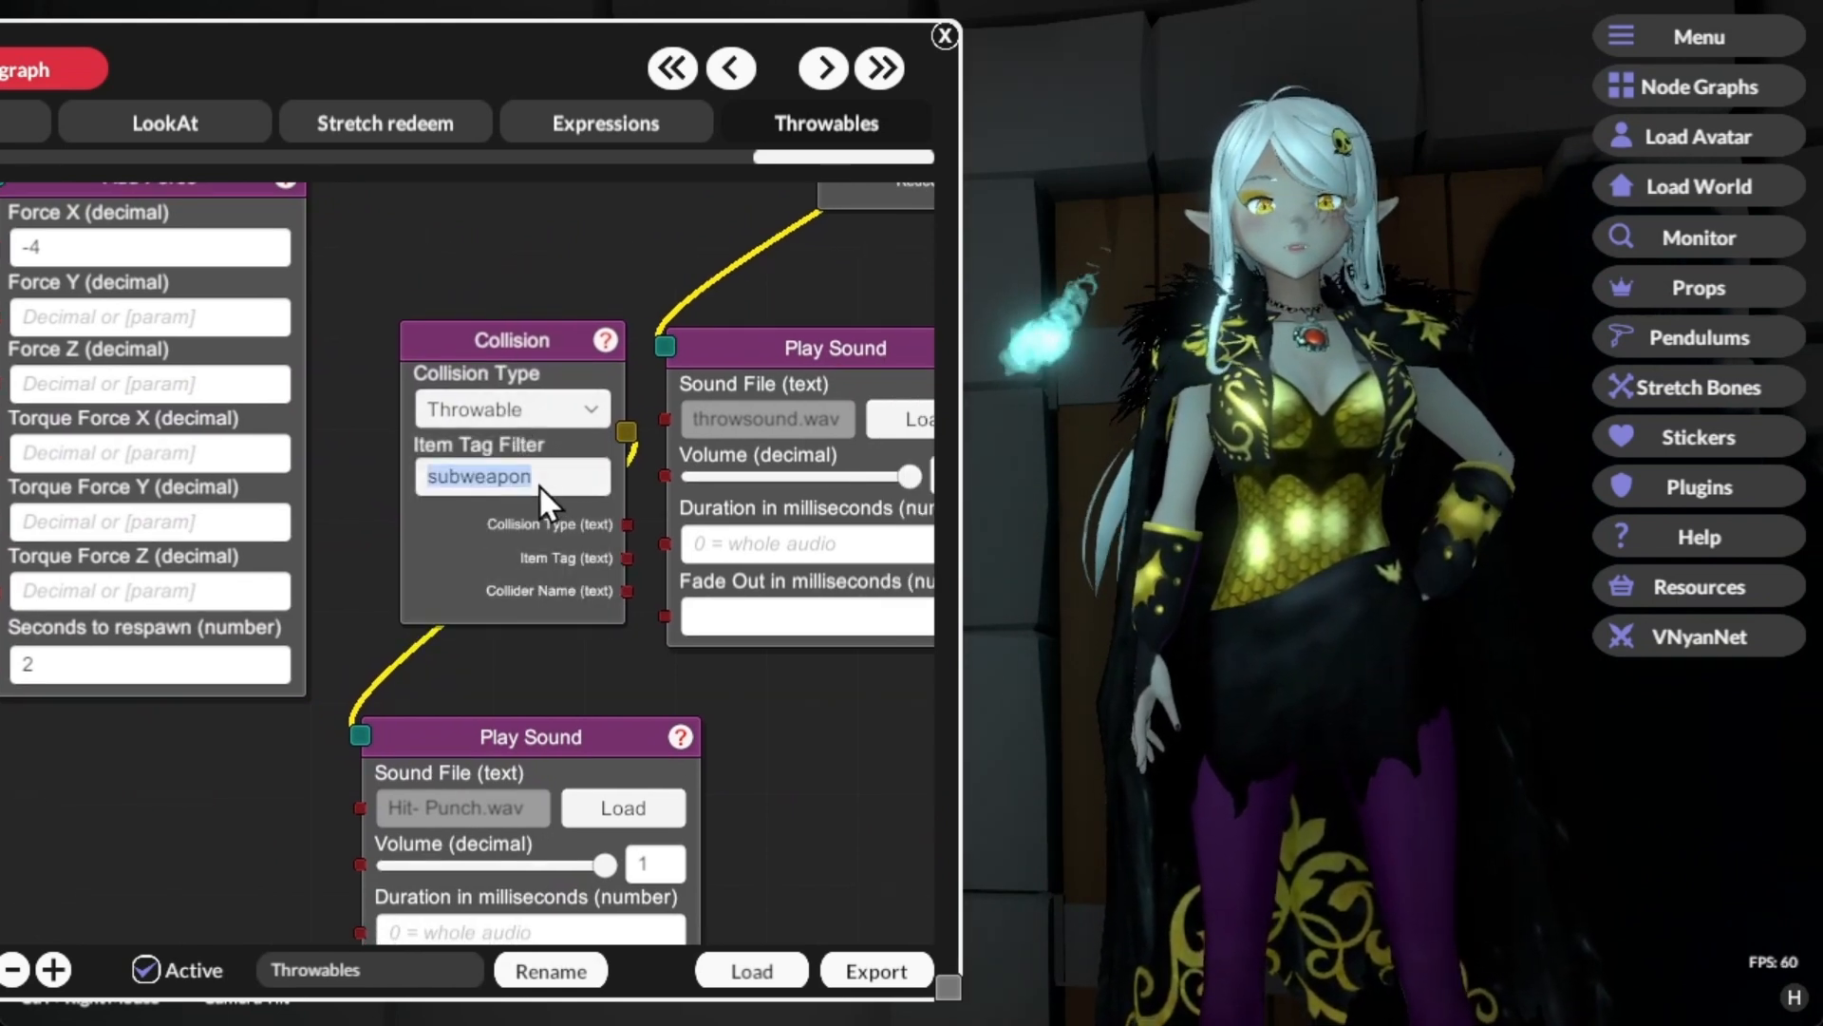
pyautogui.click(552, 483)
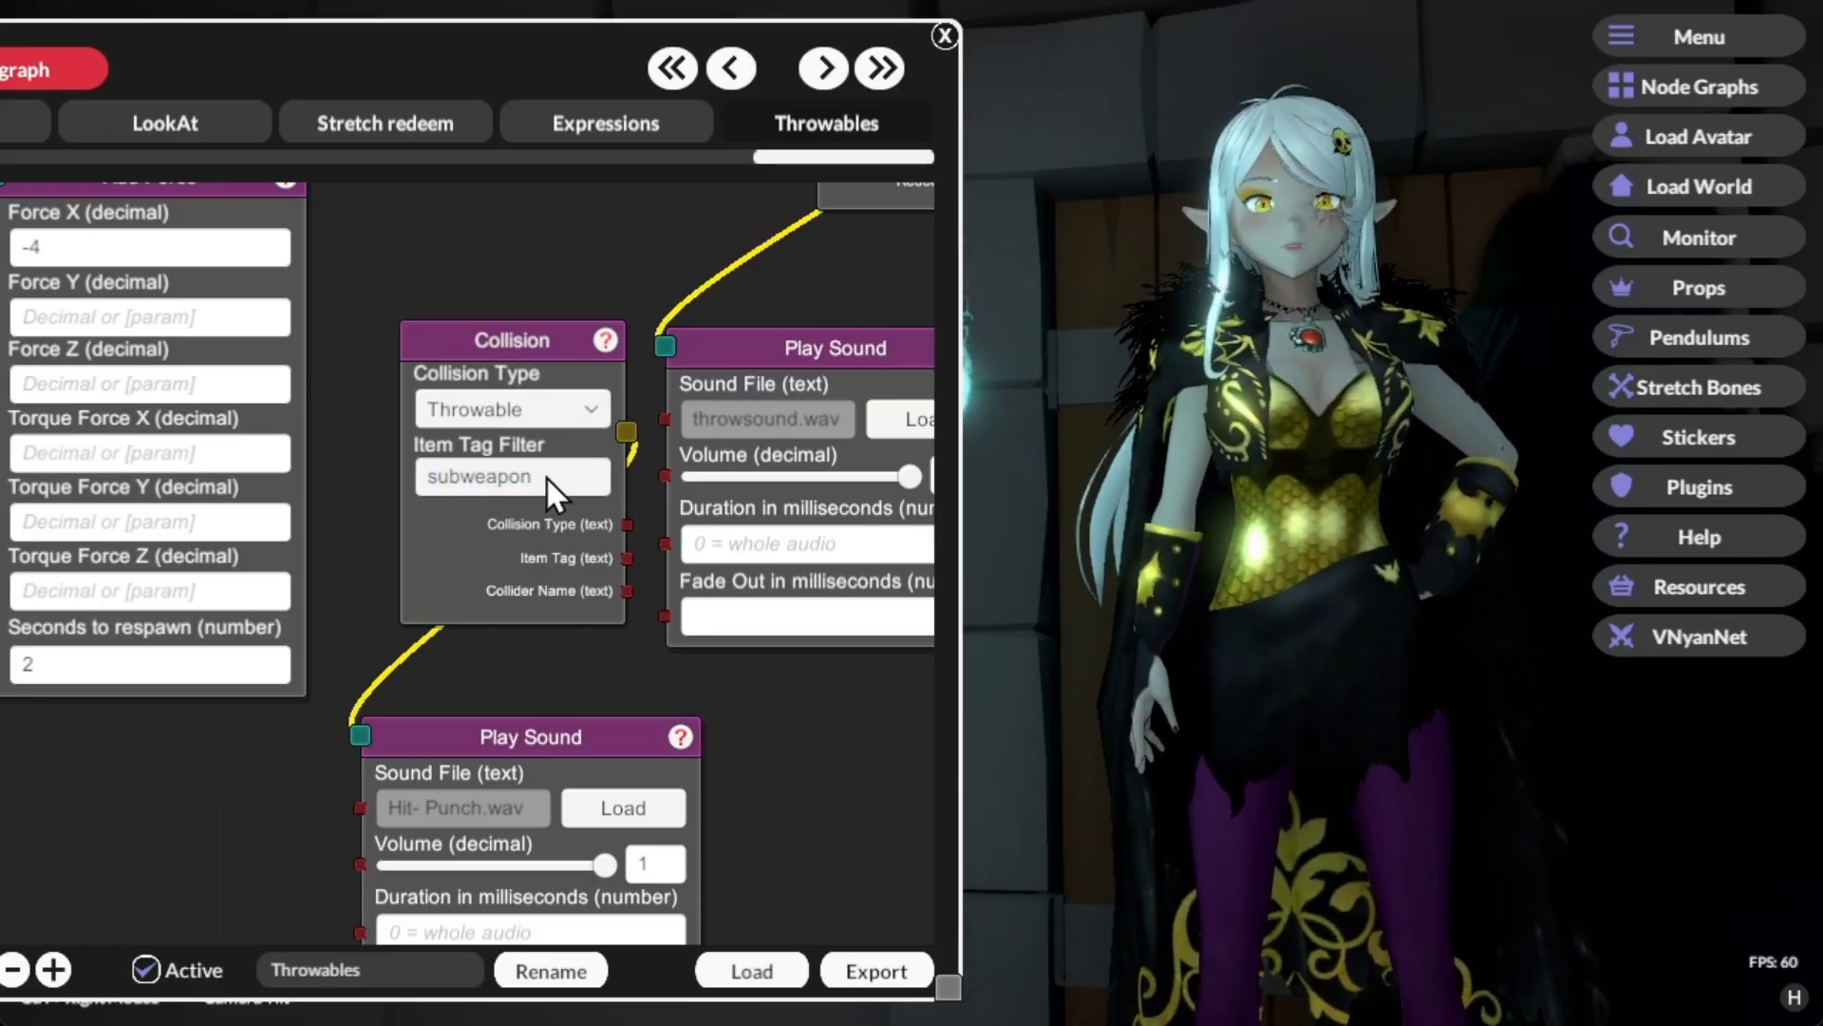
pyautogui.moveTo(470, 619); pyautogui.dragTo(306, 574)
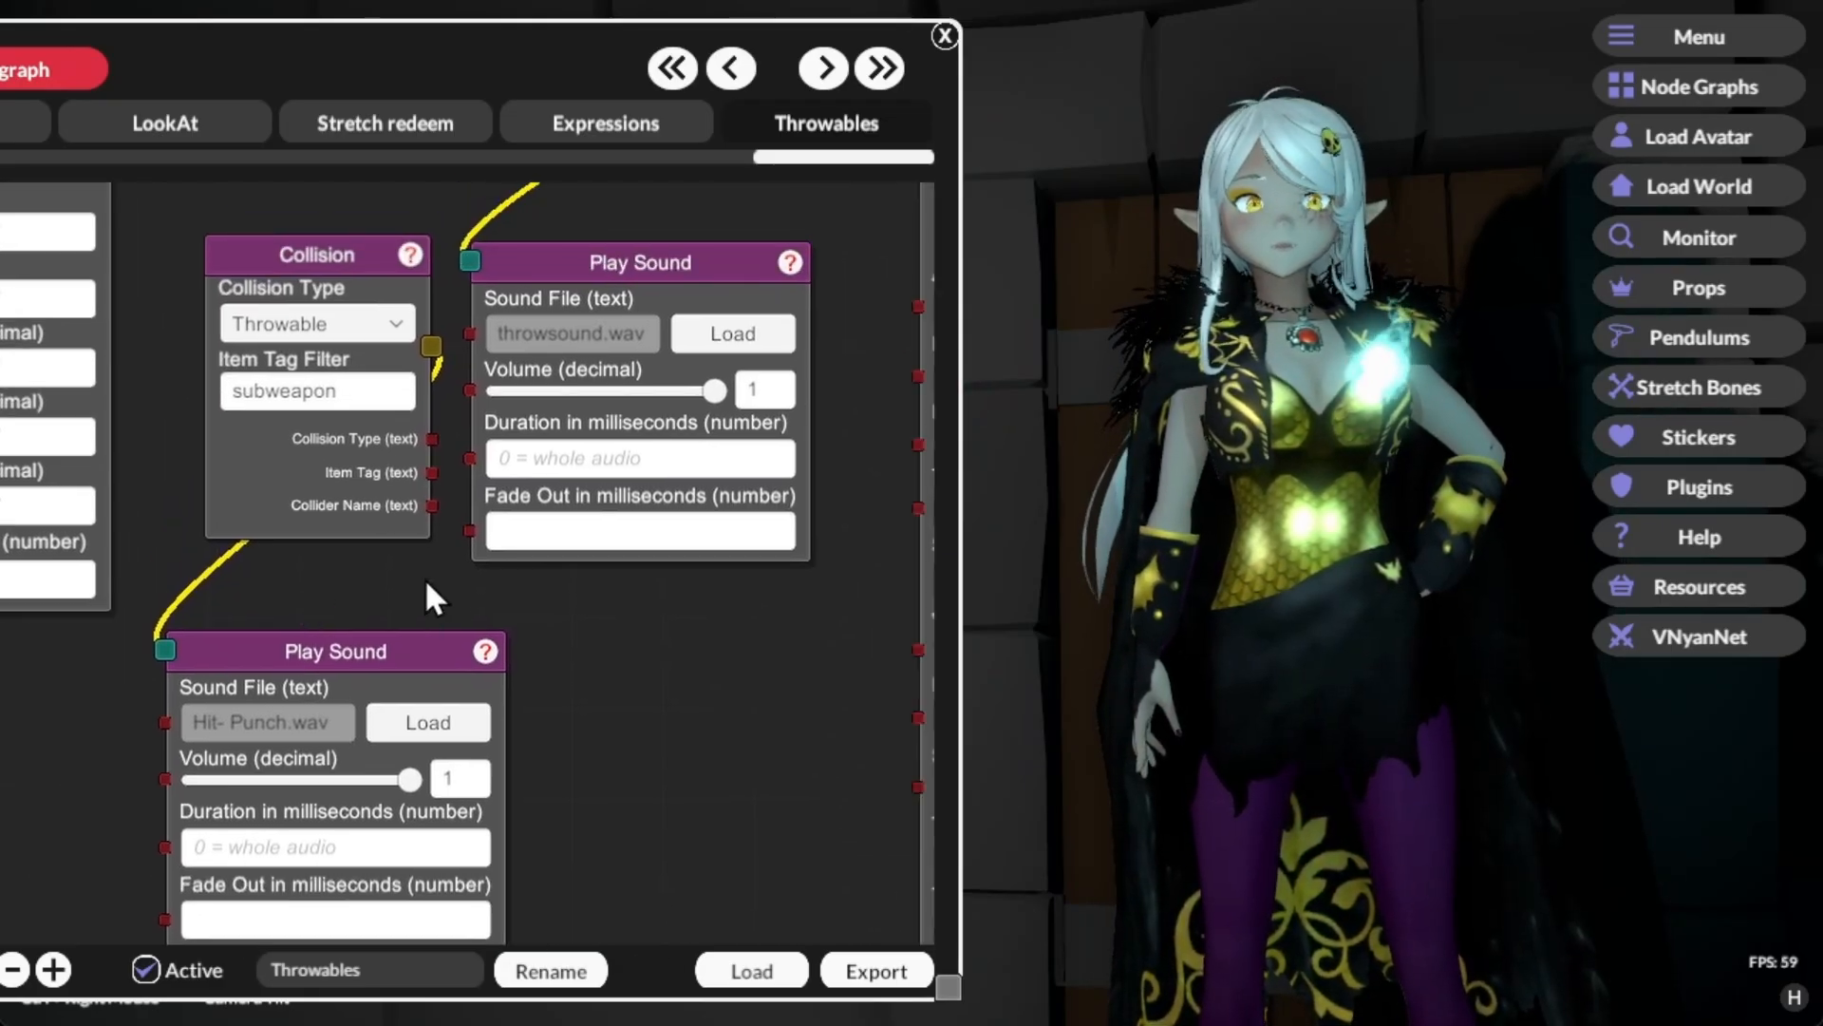
pyautogui.moveTo(424, 550); pyautogui.dragTo(326, 671)
pyautogui.moveTo(584, 528); pyautogui.dragTo(229, 852)
pyautogui.moveTo(493, 757); pyautogui.dragTo(481, 431)
pyautogui.moveTo(549, 604); pyautogui.dragTo(523, 641)
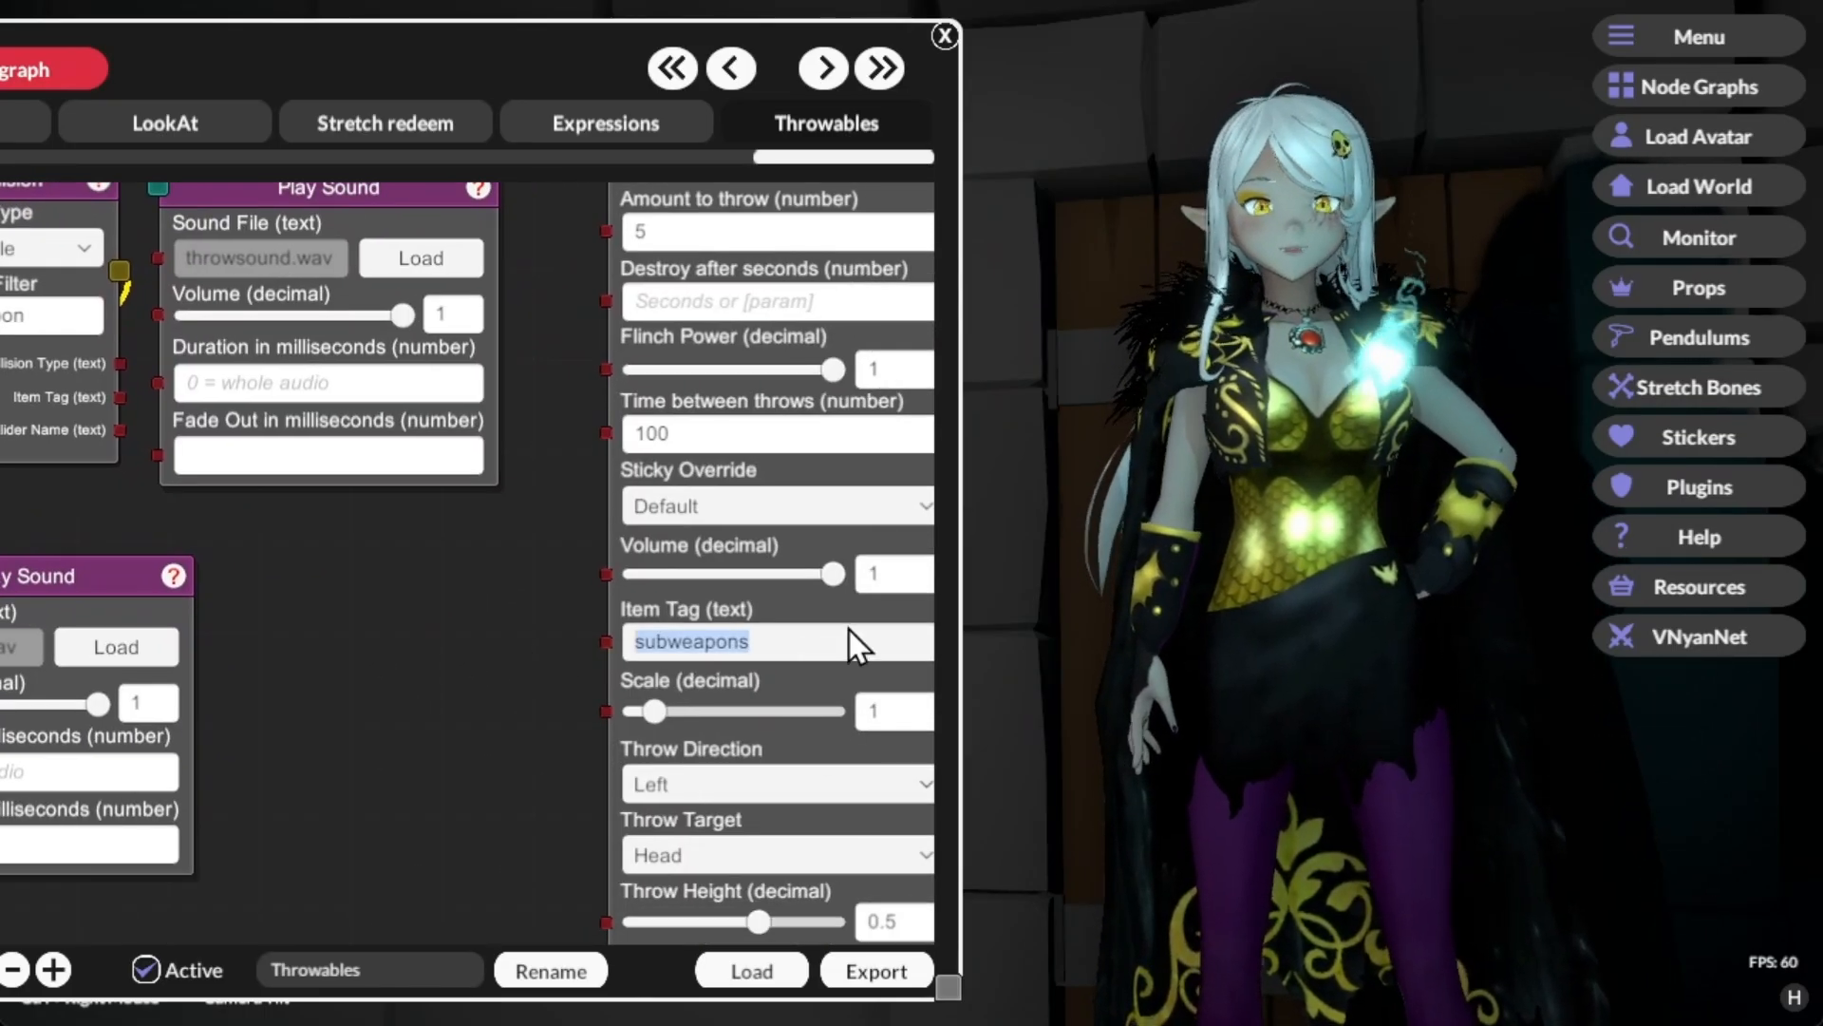
pyautogui.click(849, 629)
pyautogui.press('BackSpace')
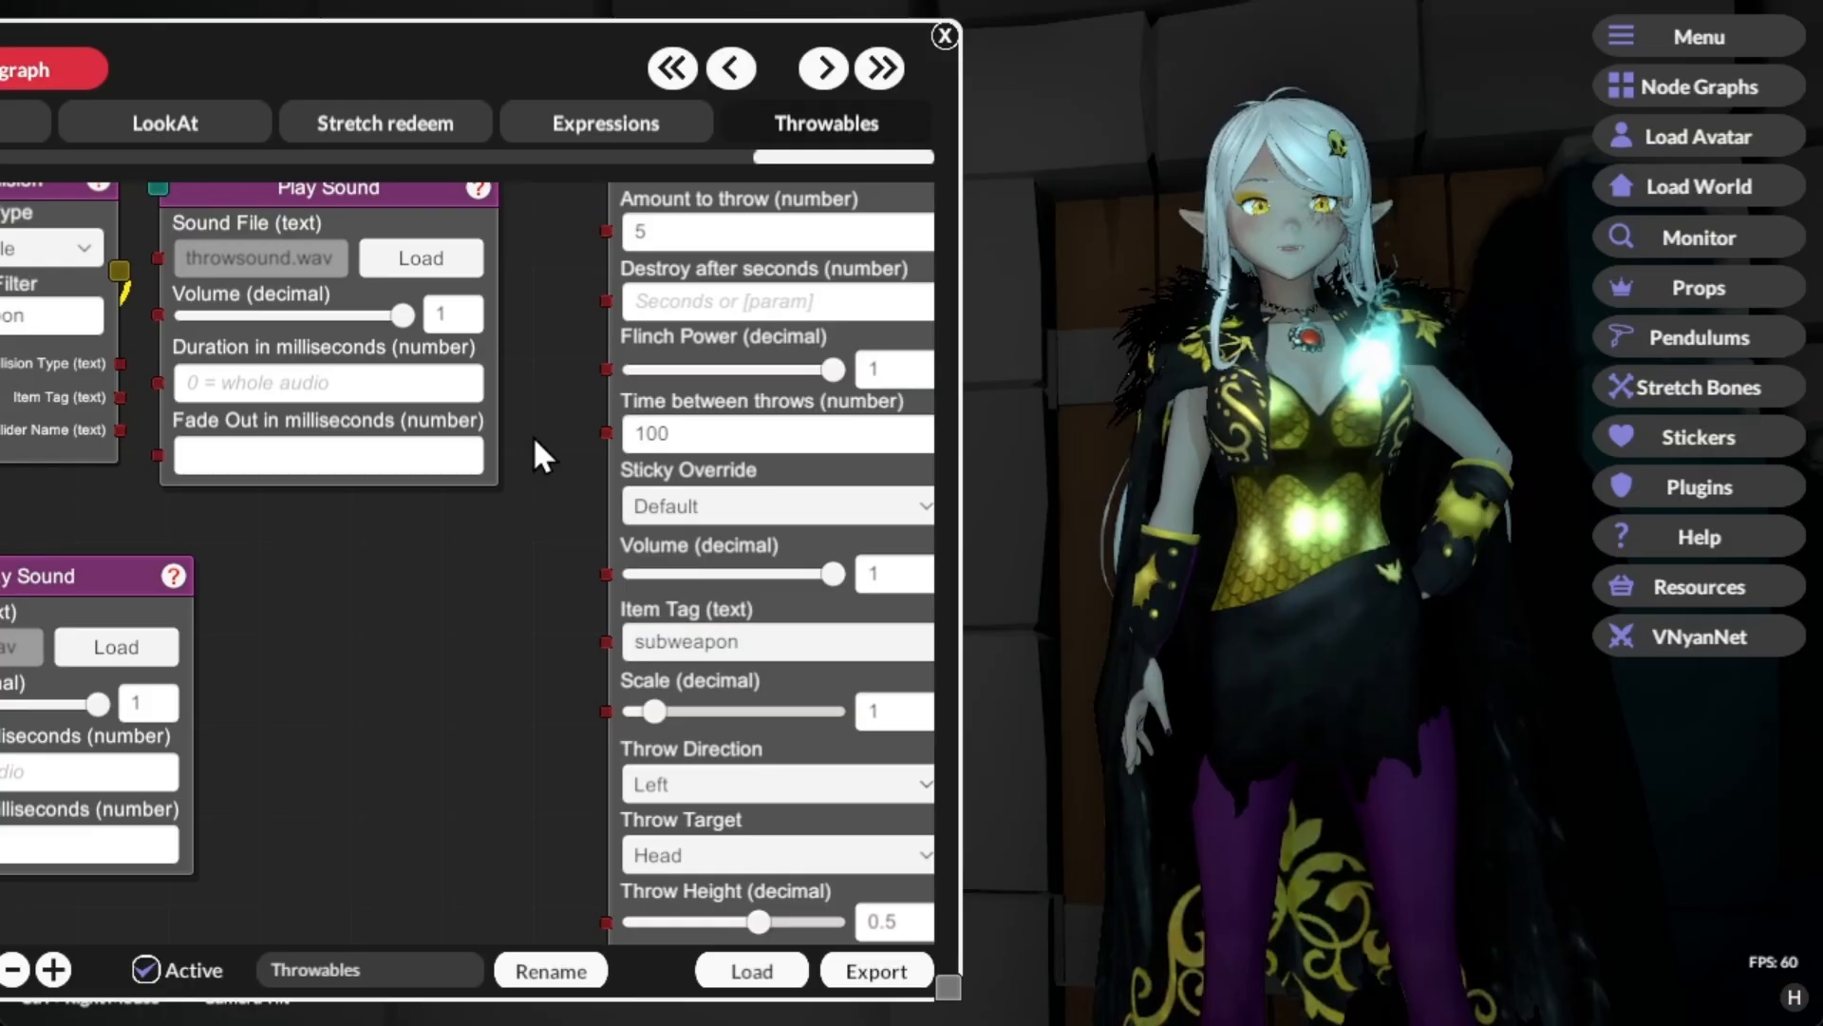
# Step: Send a test signal from the Channel Points node to check the collision sound
pyautogui.moveTo(561, 452); pyautogui.dragTo(597, 893)
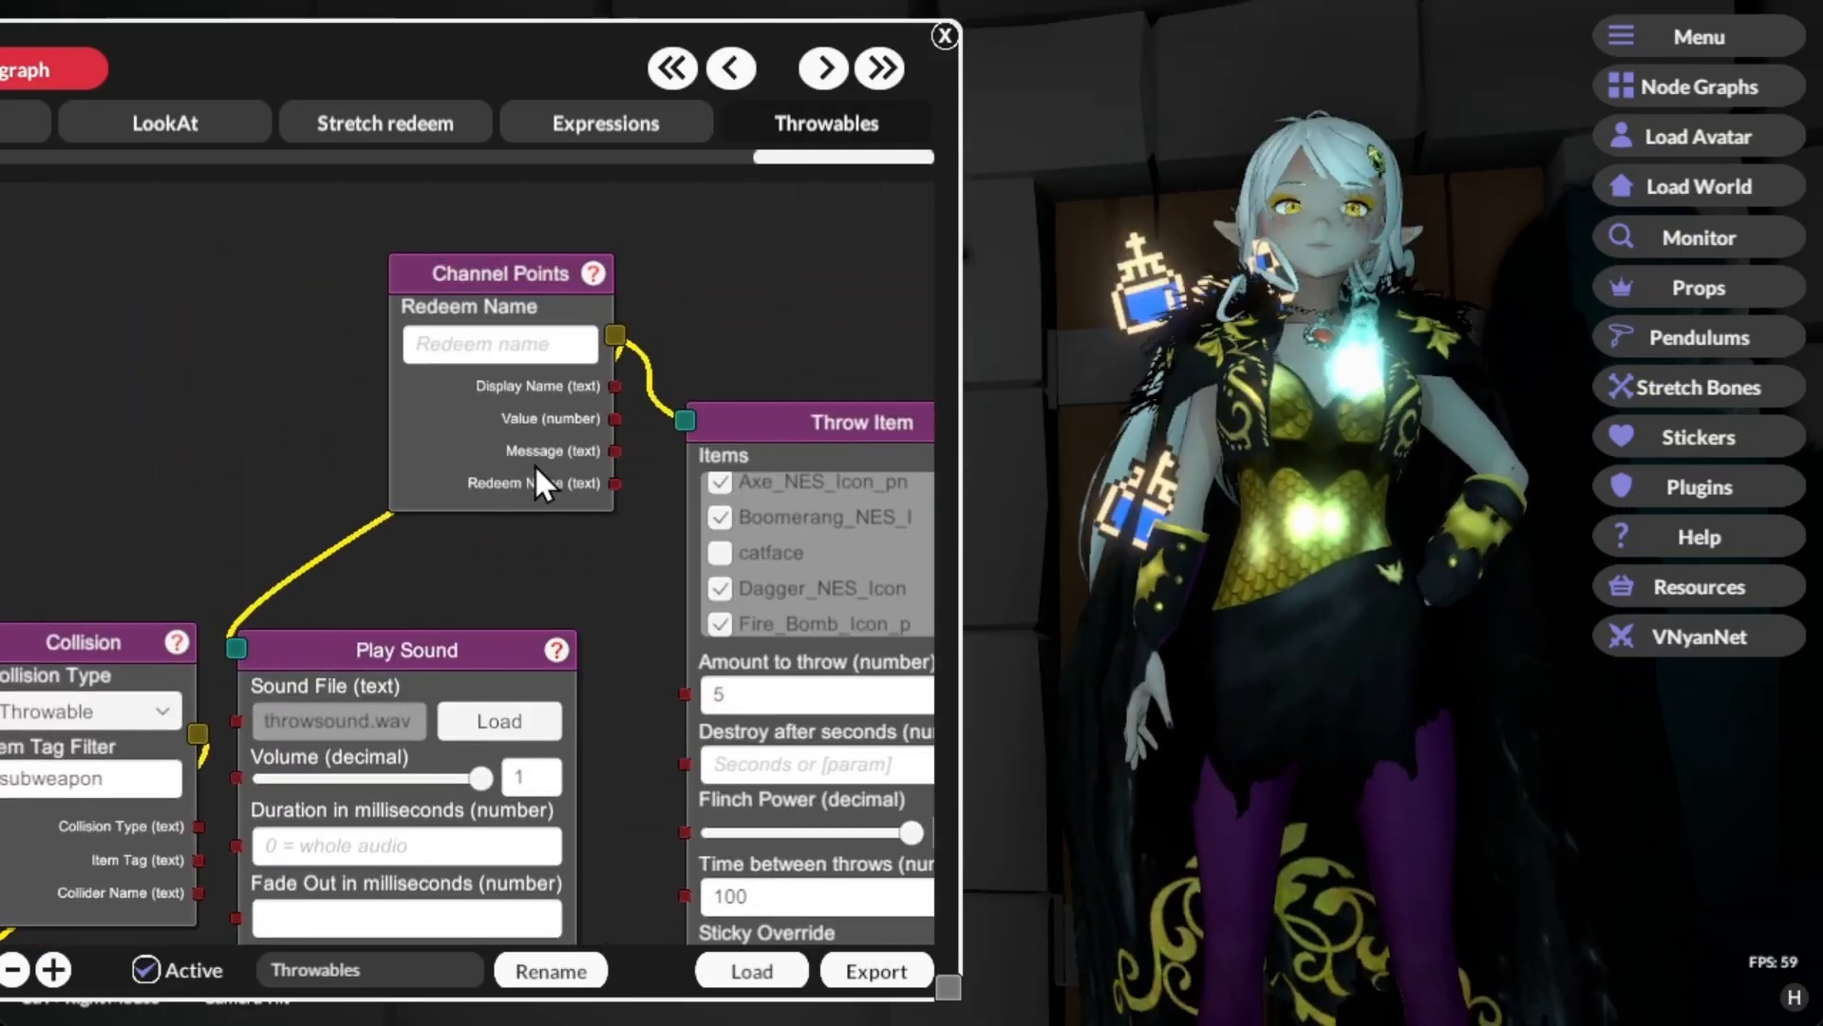
pyautogui.rightClick(533, 465)
pyautogui.click(572, 468)
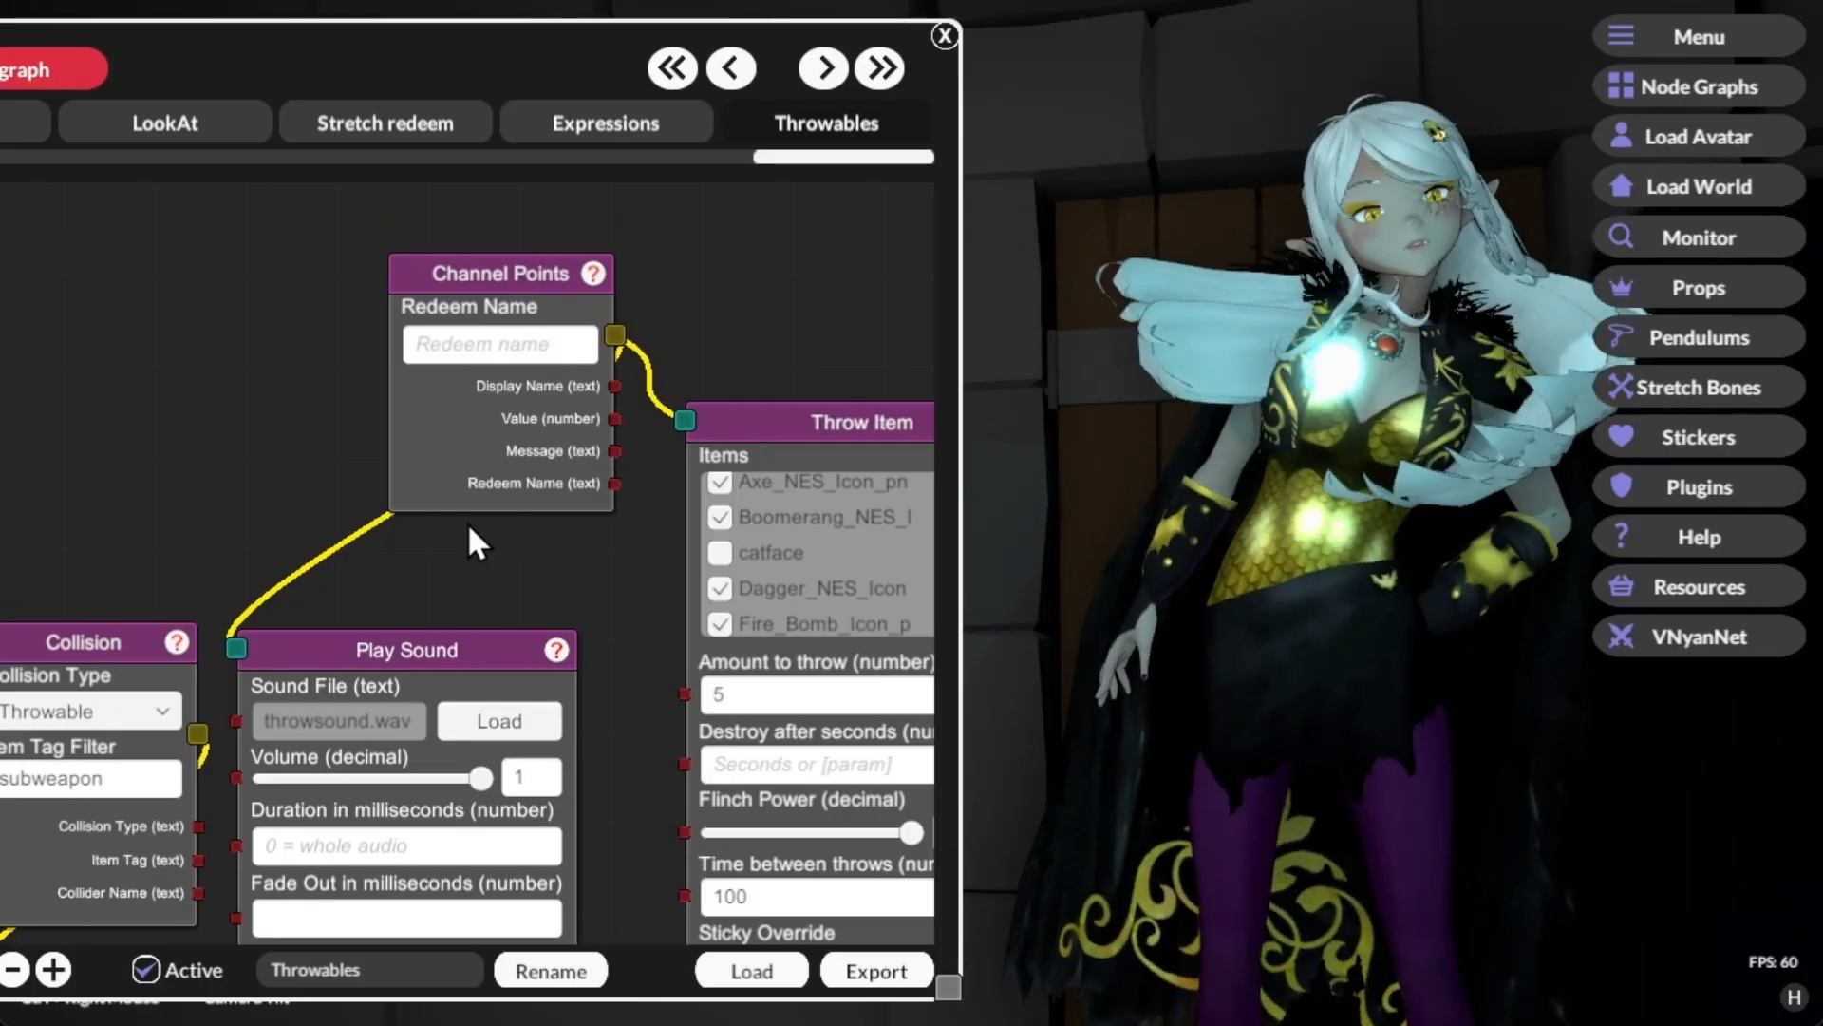
# Step: Connect the Collision node's output to the Add Force node and send a test signal from the Channel Points node
pyautogui.scroll(-5, 713, 480)
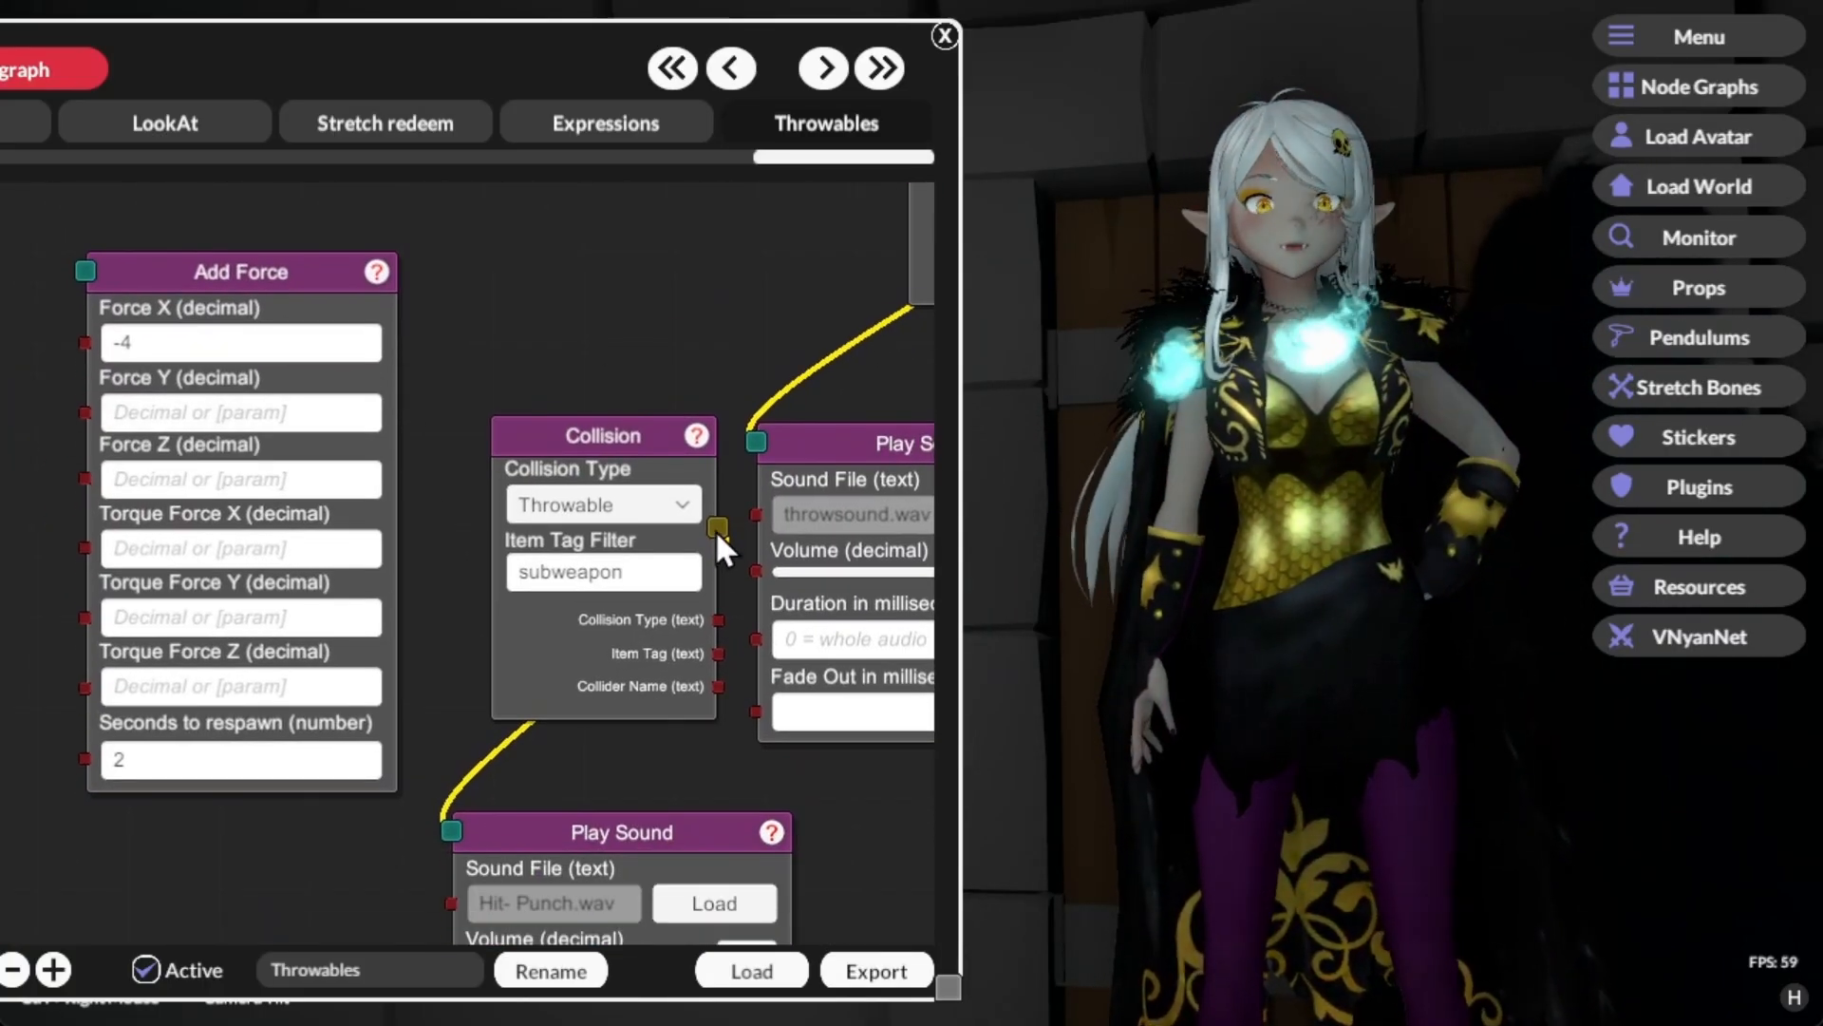
pyautogui.moveTo(716, 525); pyautogui.dragTo(91, 270)
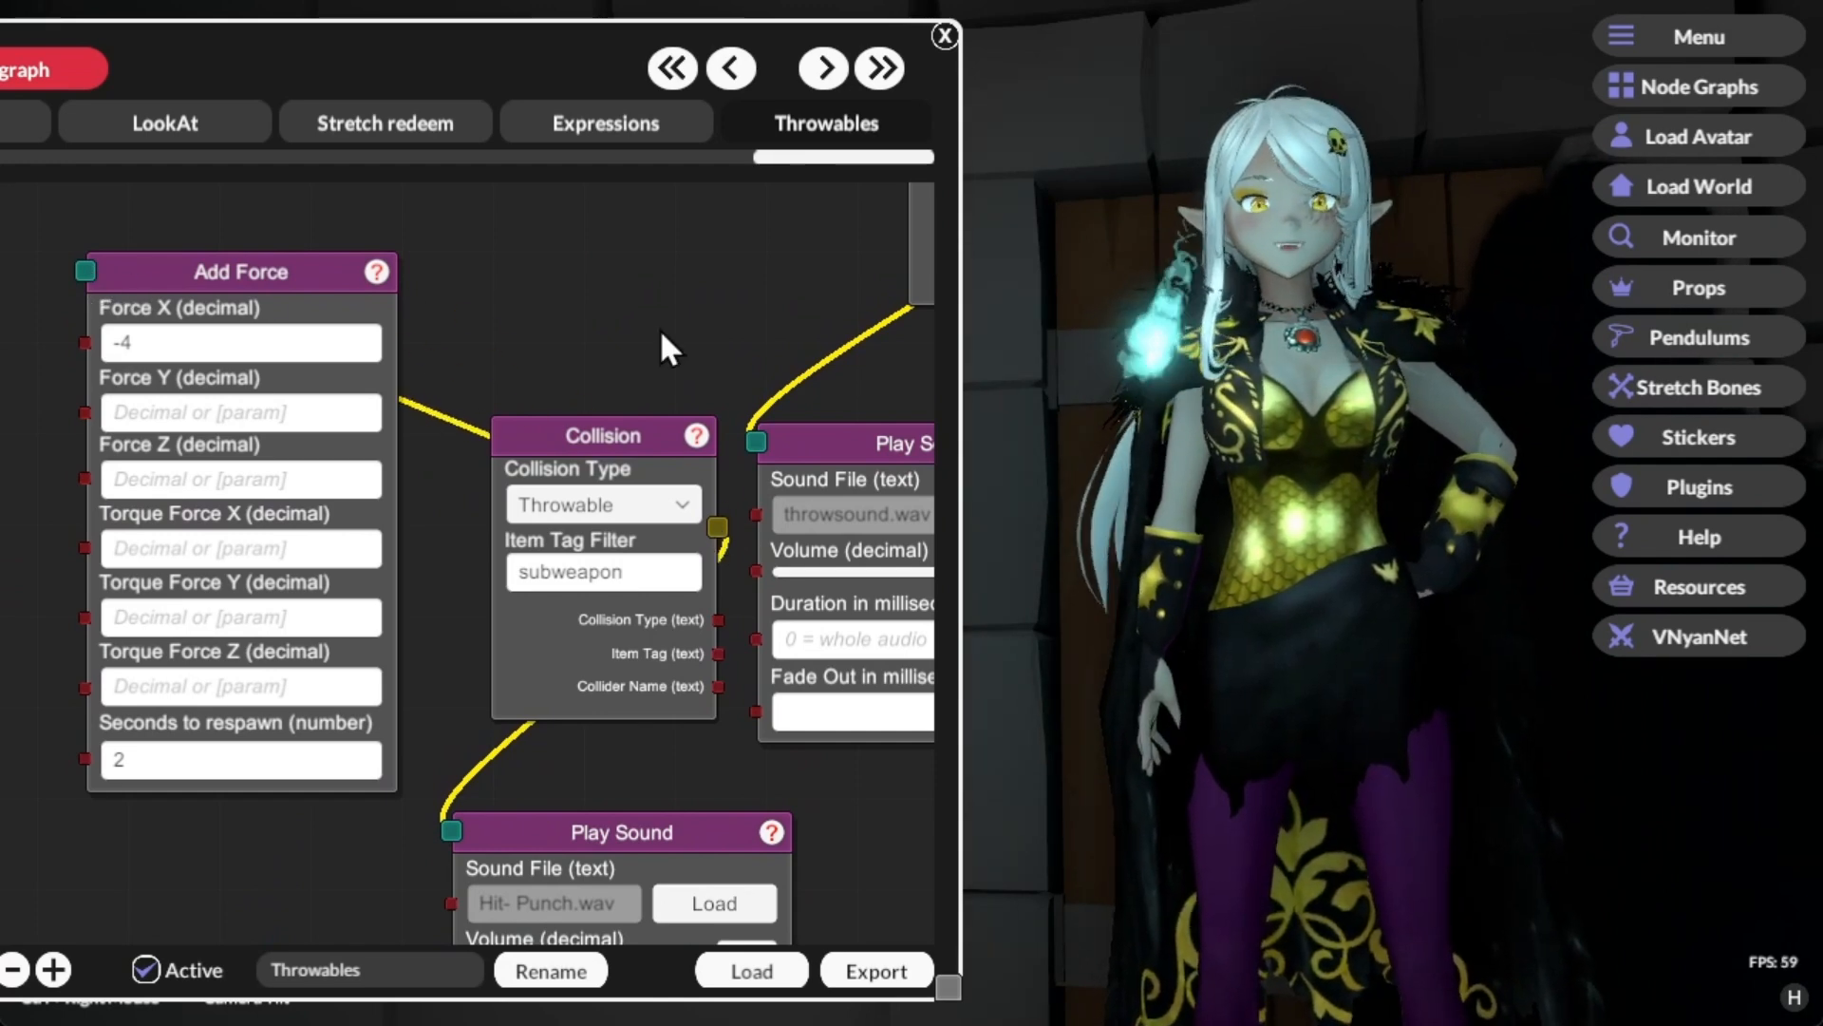
pyautogui.moveTo(651, 319); pyautogui.dragTo(418, 355)
pyautogui.moveTo(625, 290); pyautogui.dragTo(369, 452)
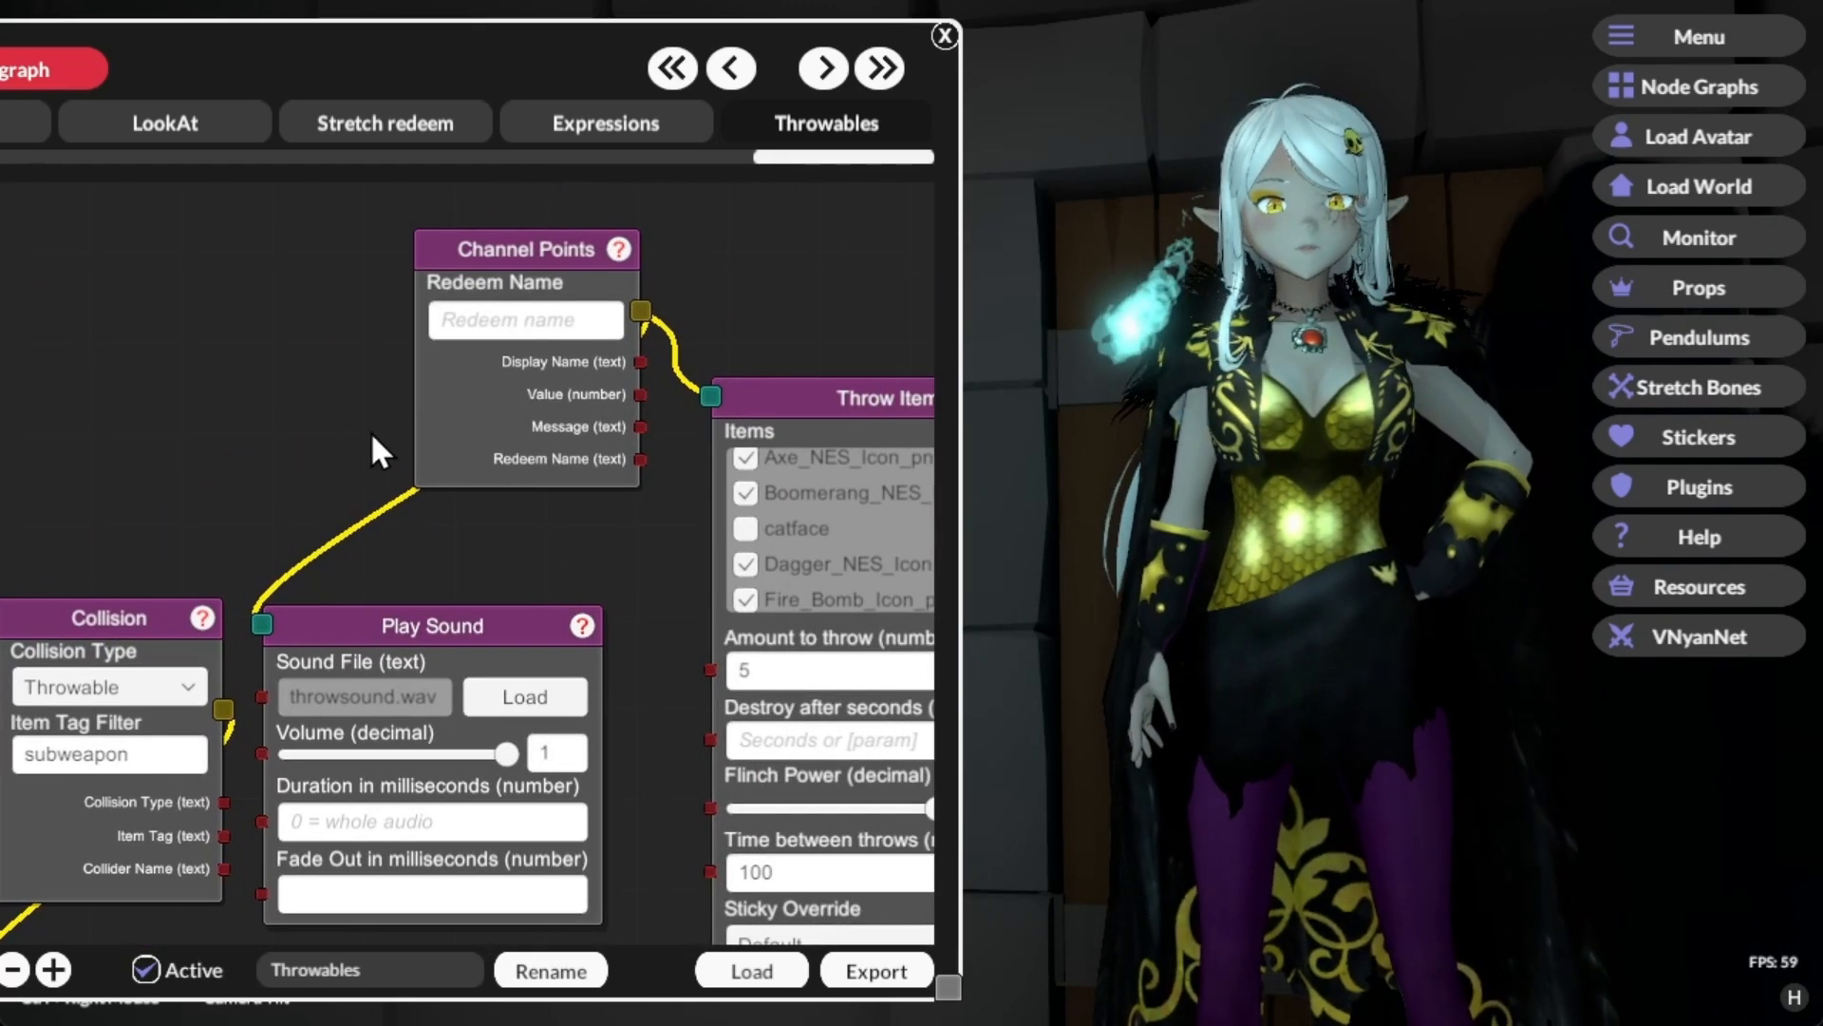
pyautogui.rightClick(486, 409)
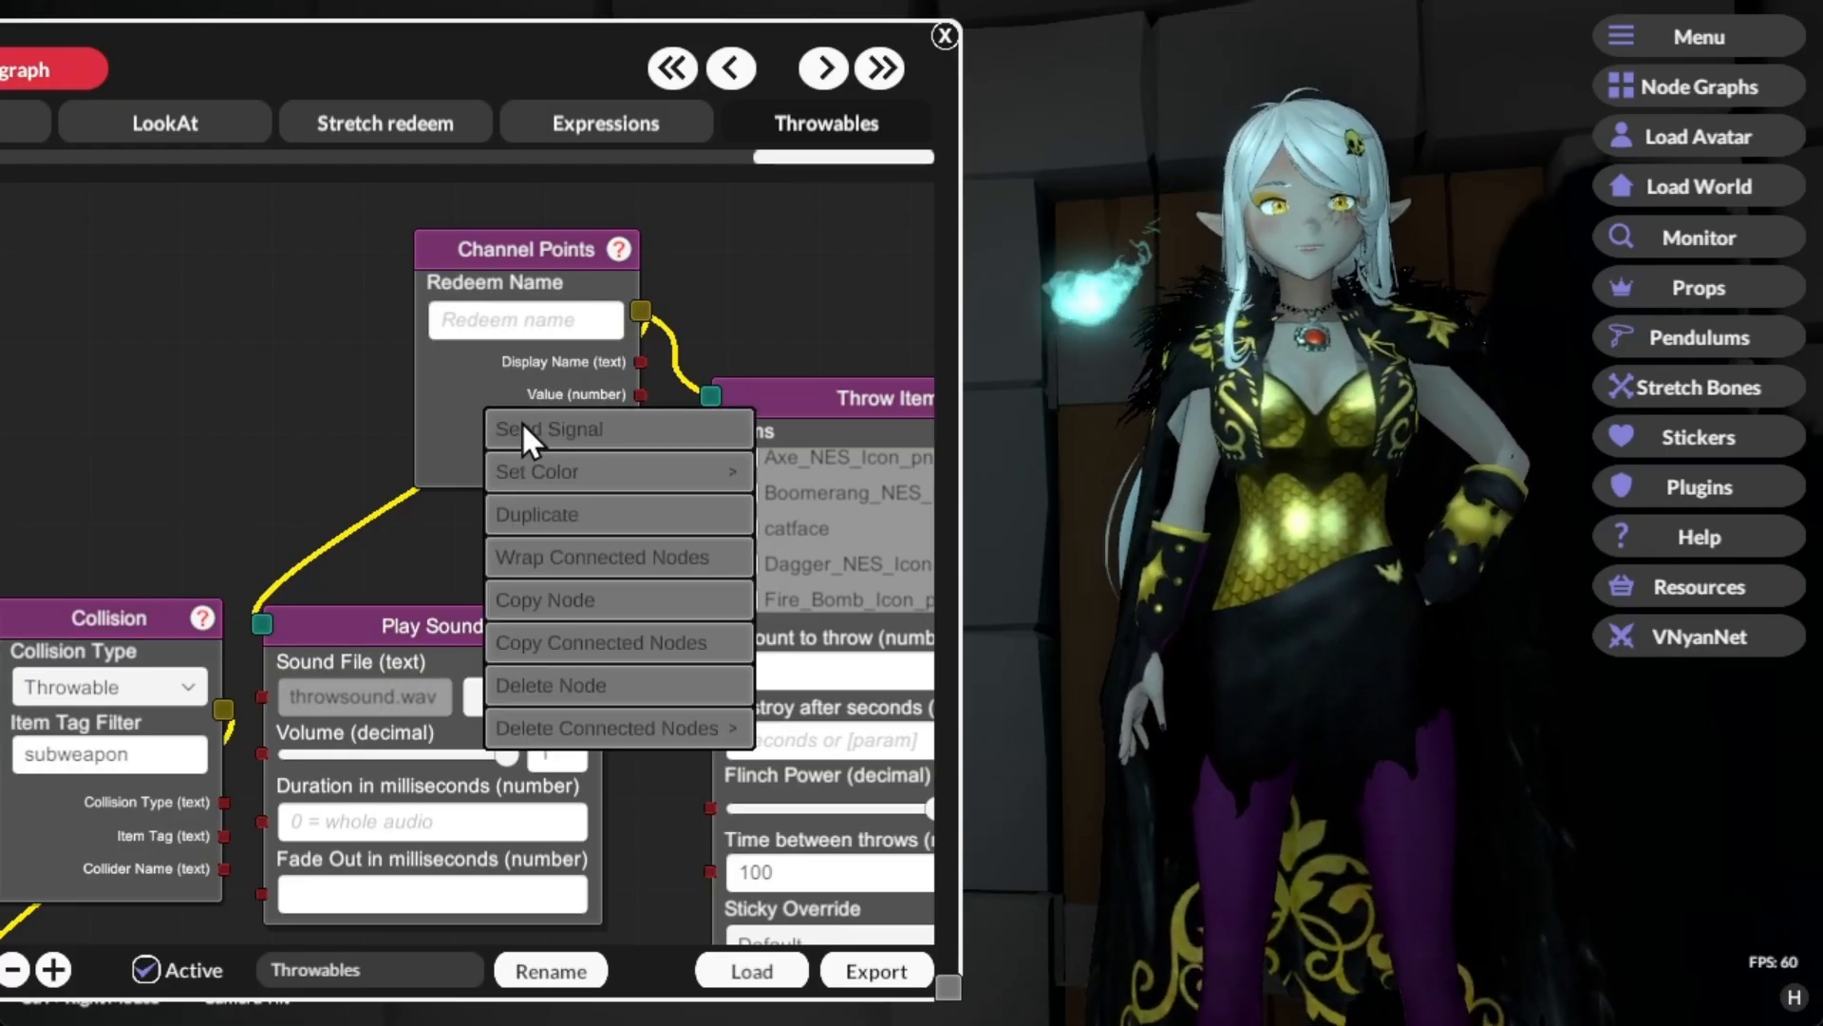
pyautogui.click(521, 429)
# Step: Send repeated test signals from the Channel Points node to check the Add Force reaction on the avatar
pyautogui.rightClick(521, 420)
pyautogui.click(522, 424)
pyautogui.rightClick(521, 420)
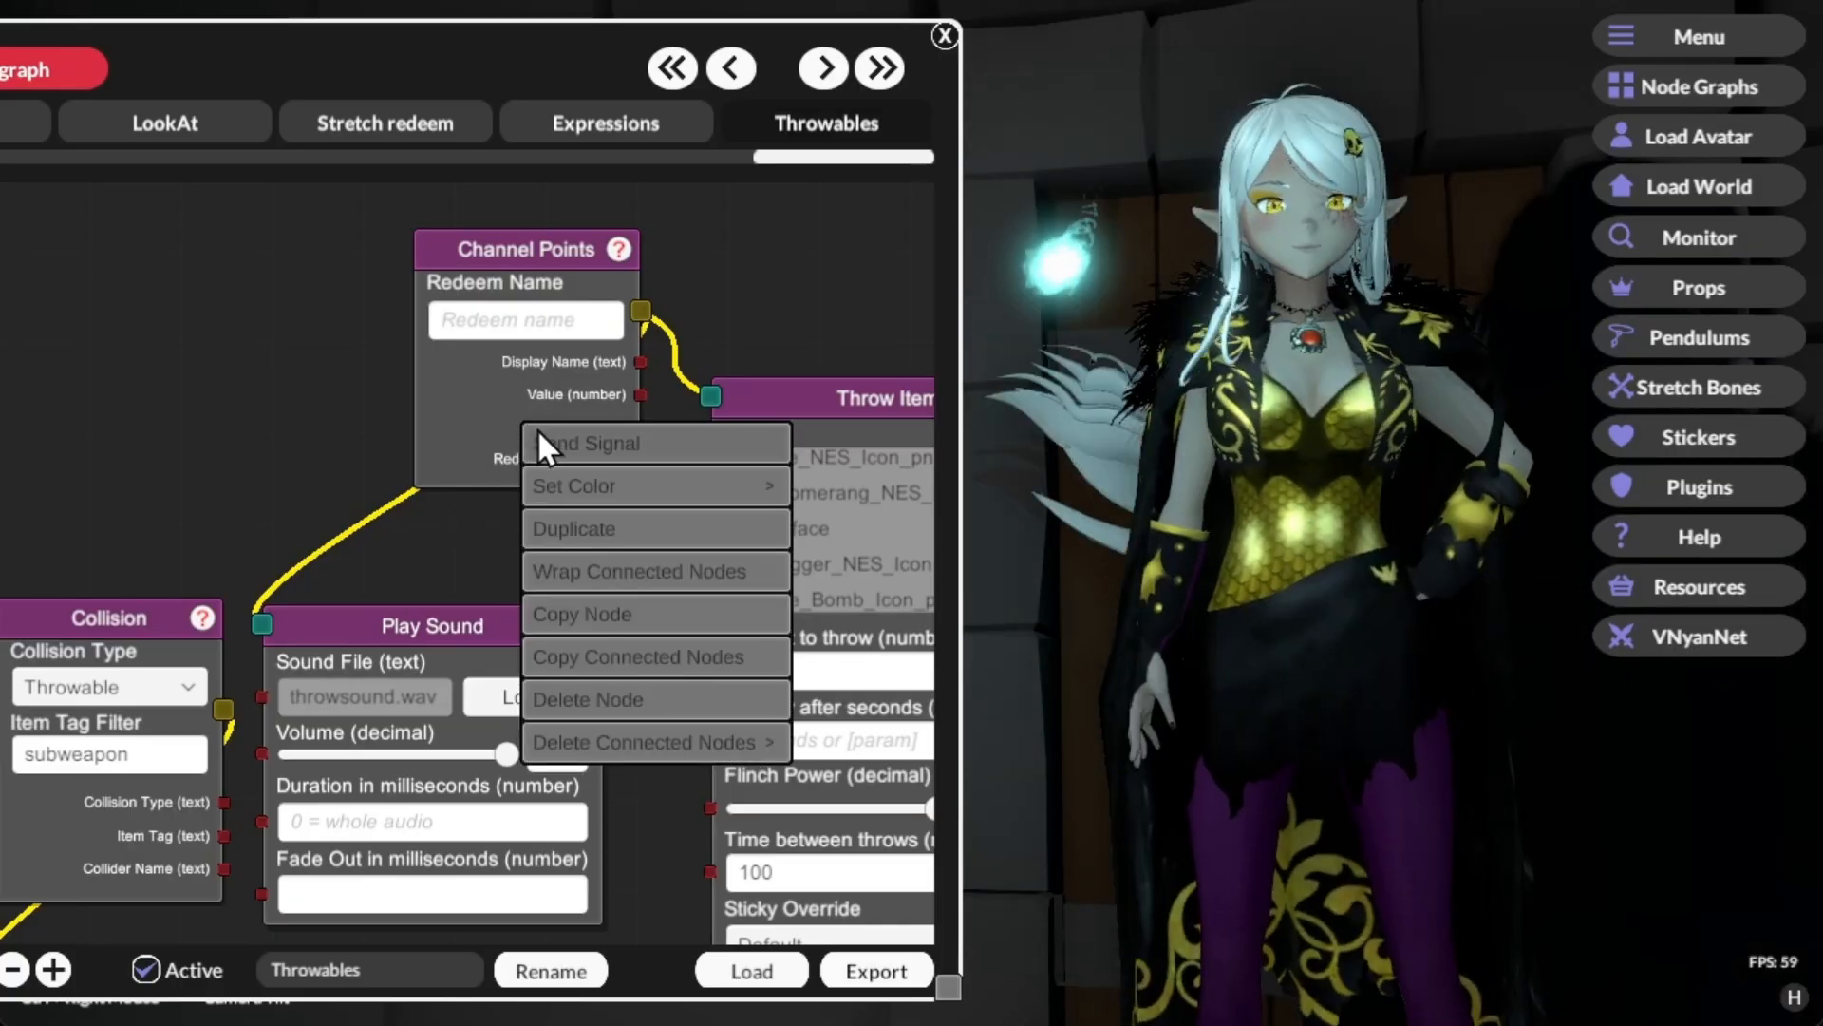
pyautogui.click(551, 435)
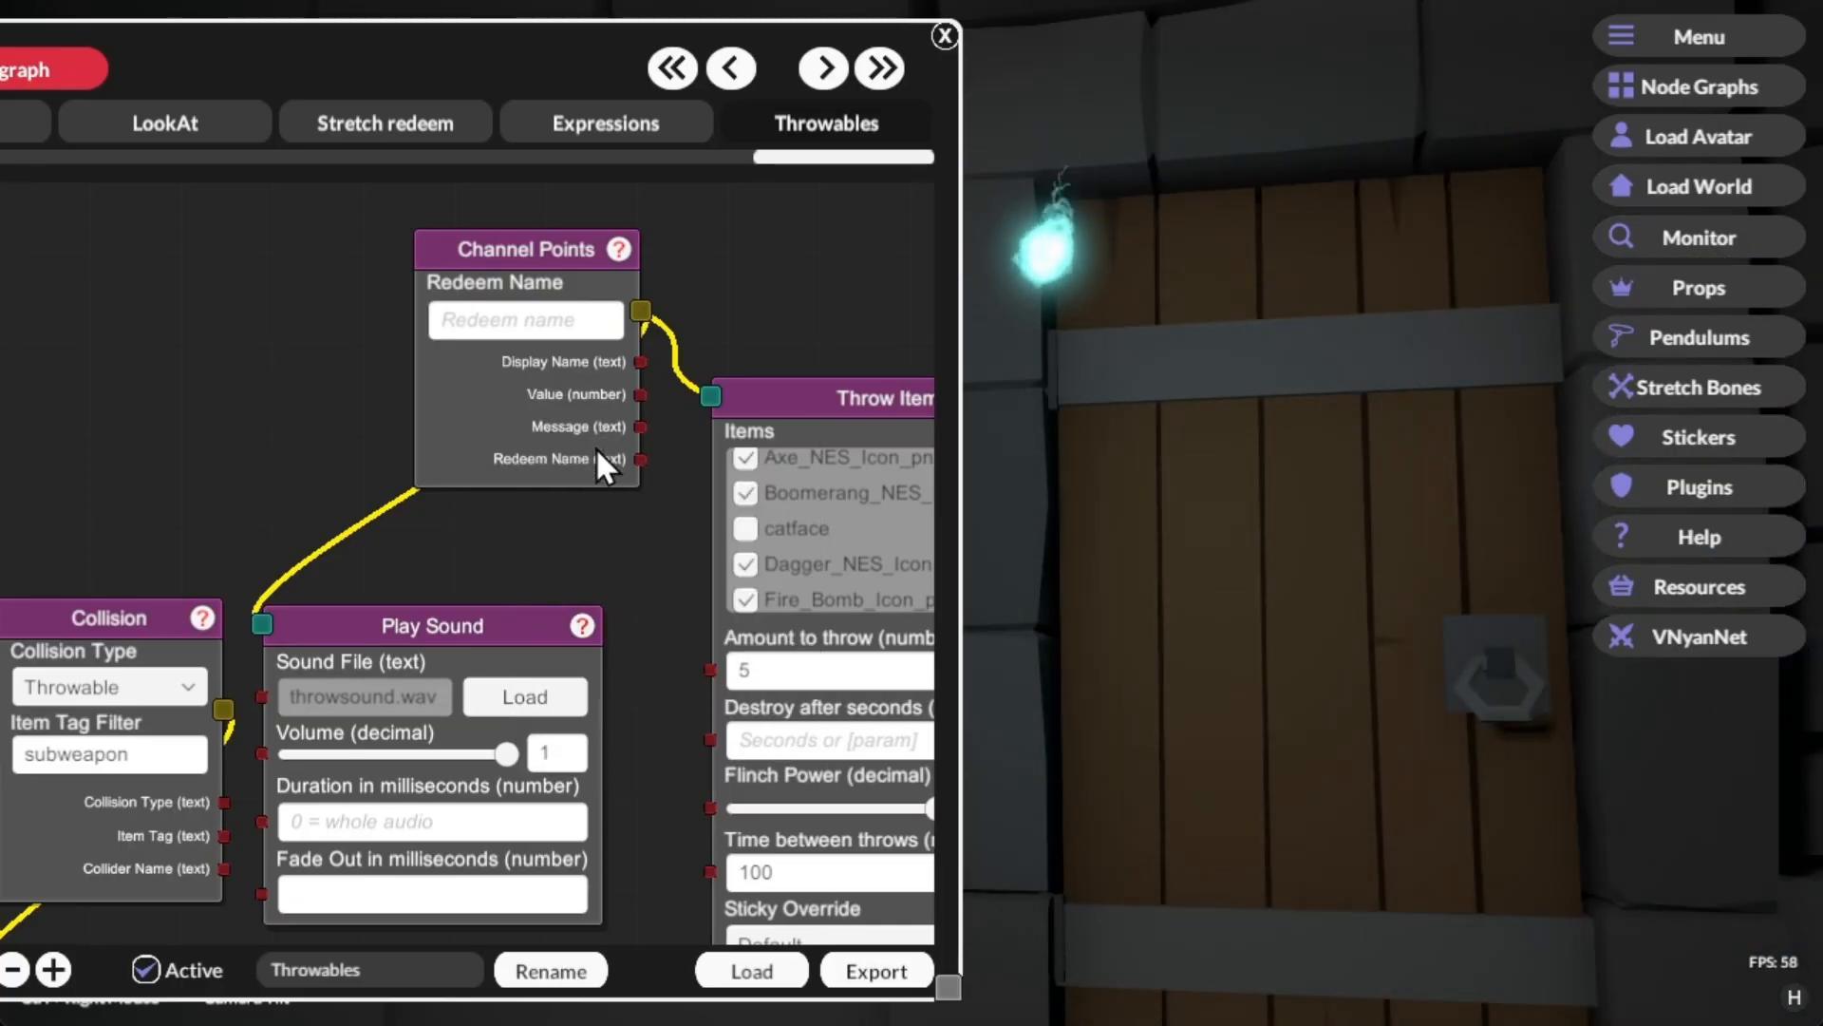
pyautogui.rightClick(559, 409)
pyautogui.click(561, 414)
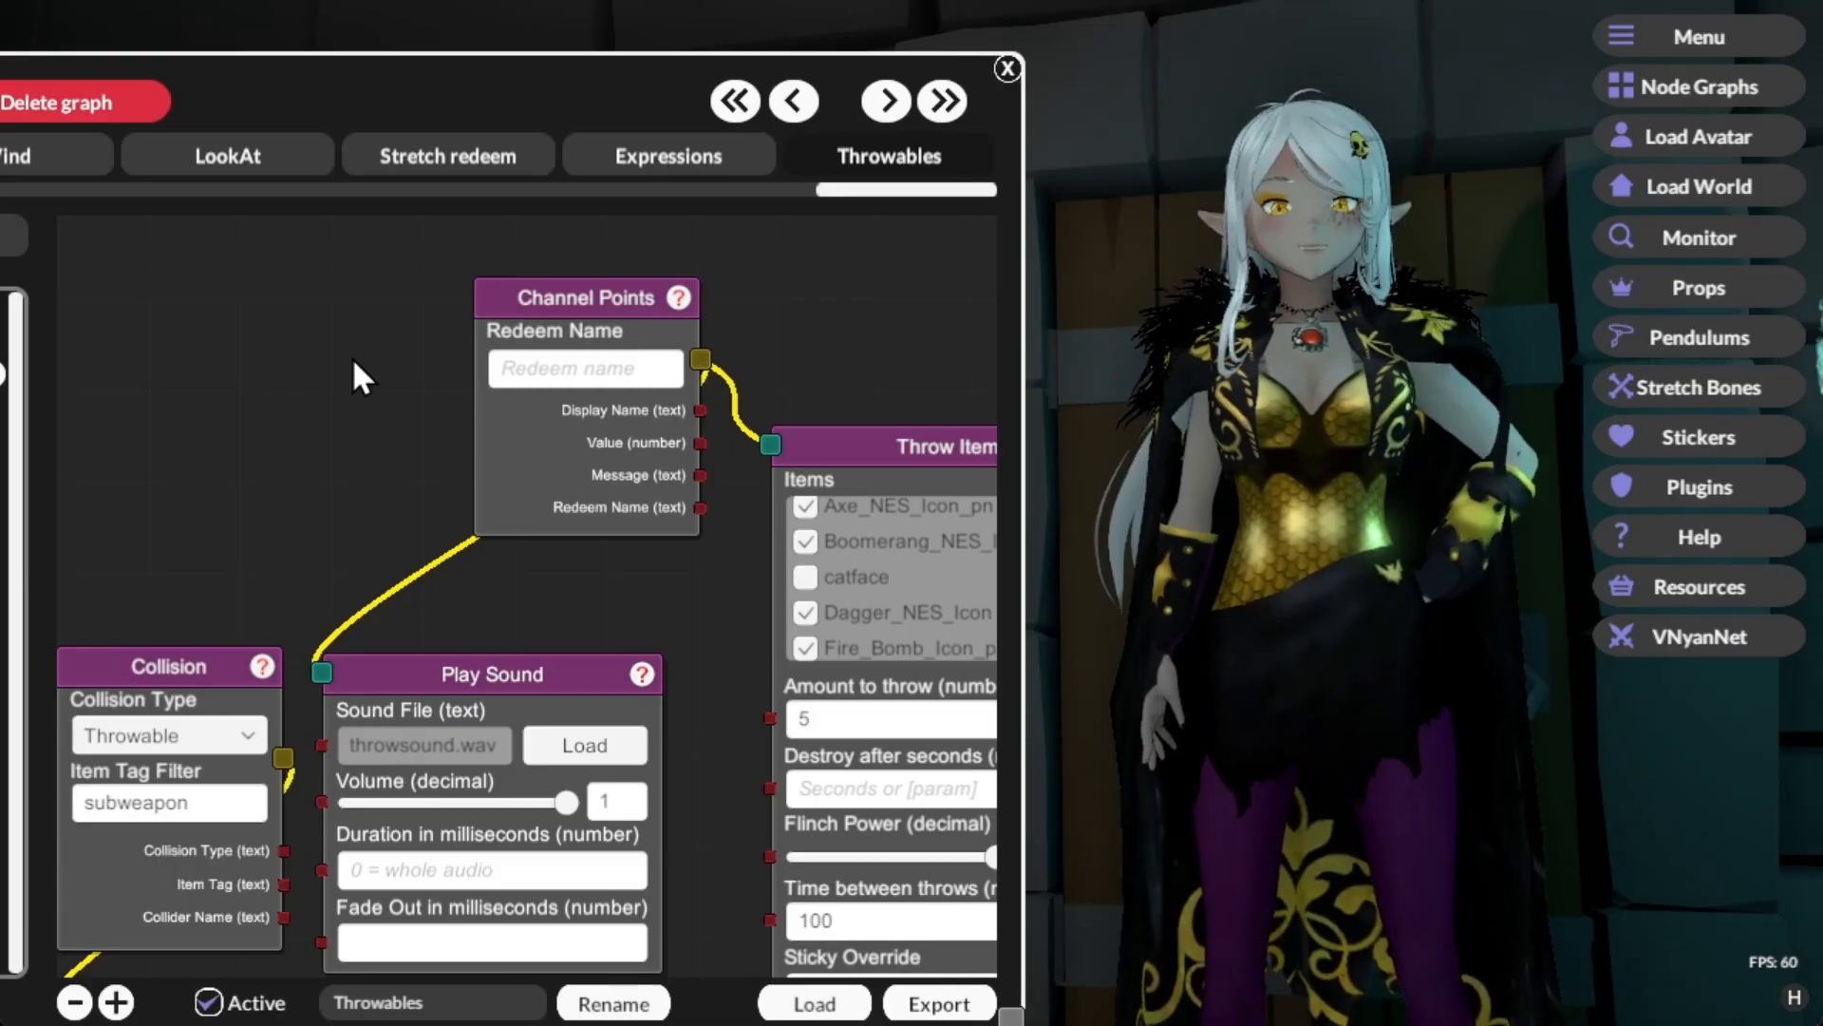
pyautogui.rightClick(556, 298)
pyautogui.click(651, 321)
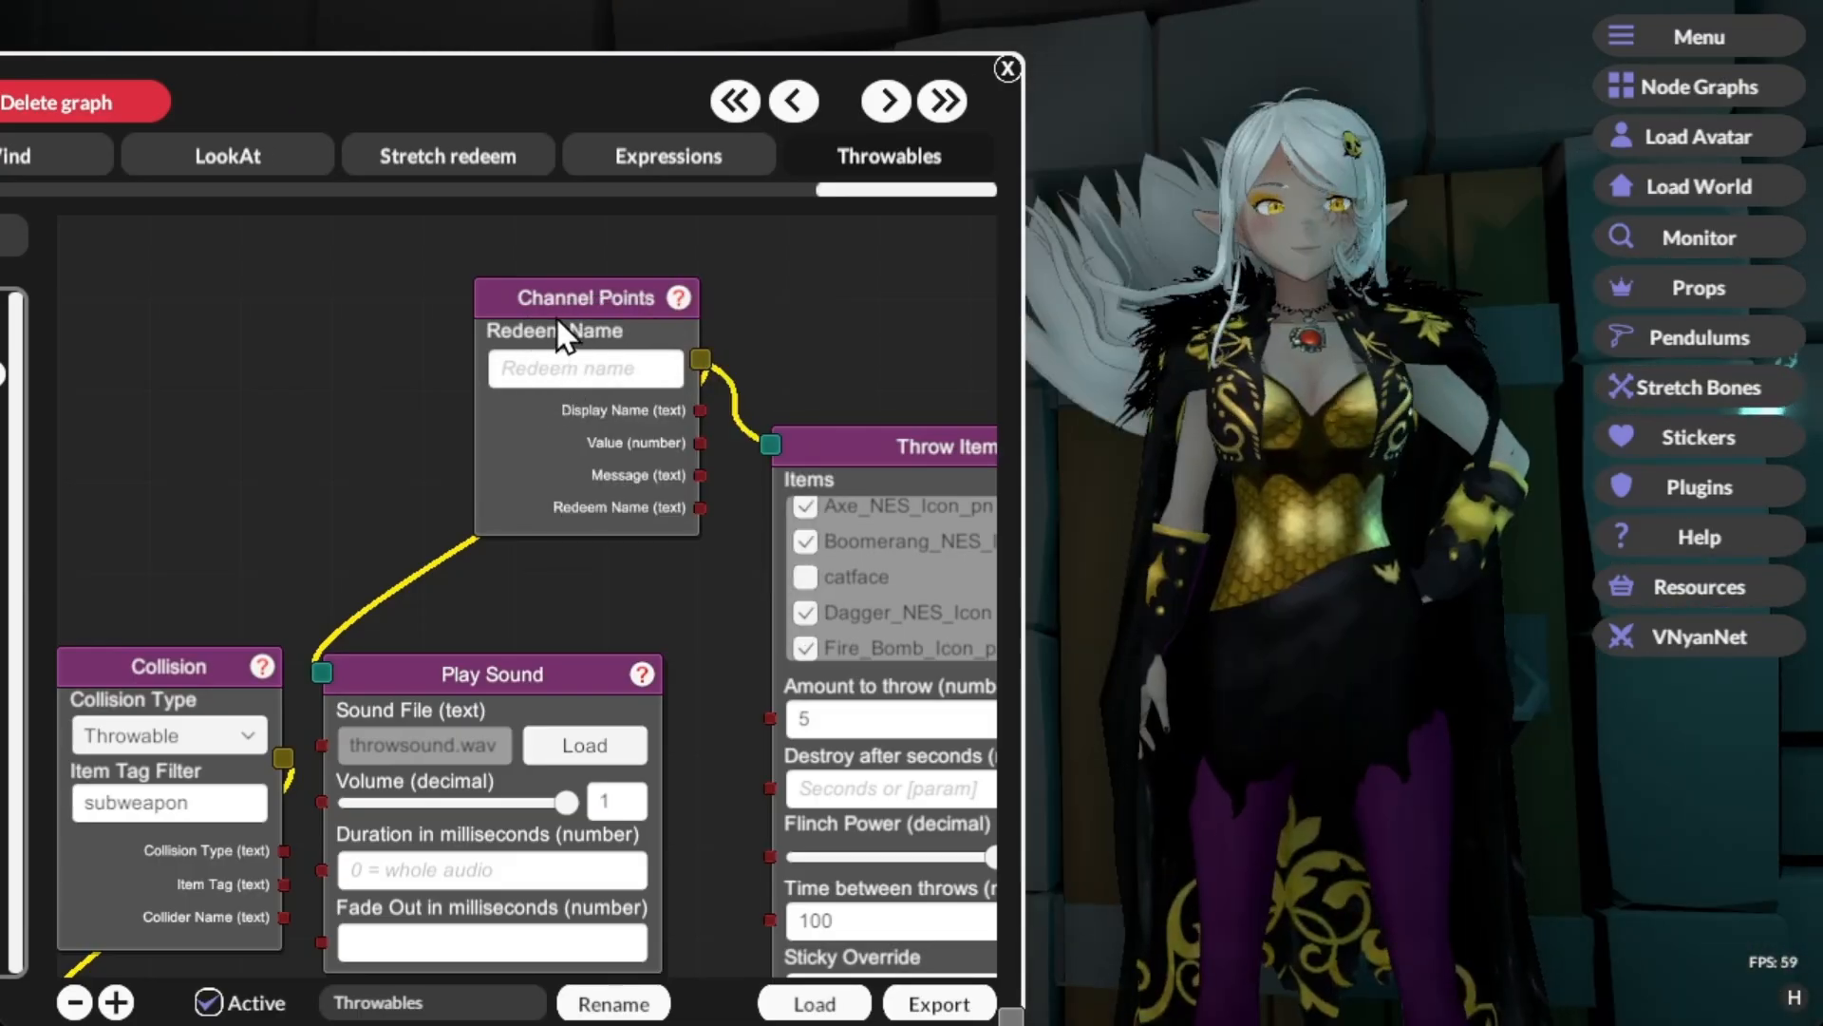
pyautogui.rightClick(557, 317)
pyautogui.click(601, 344)
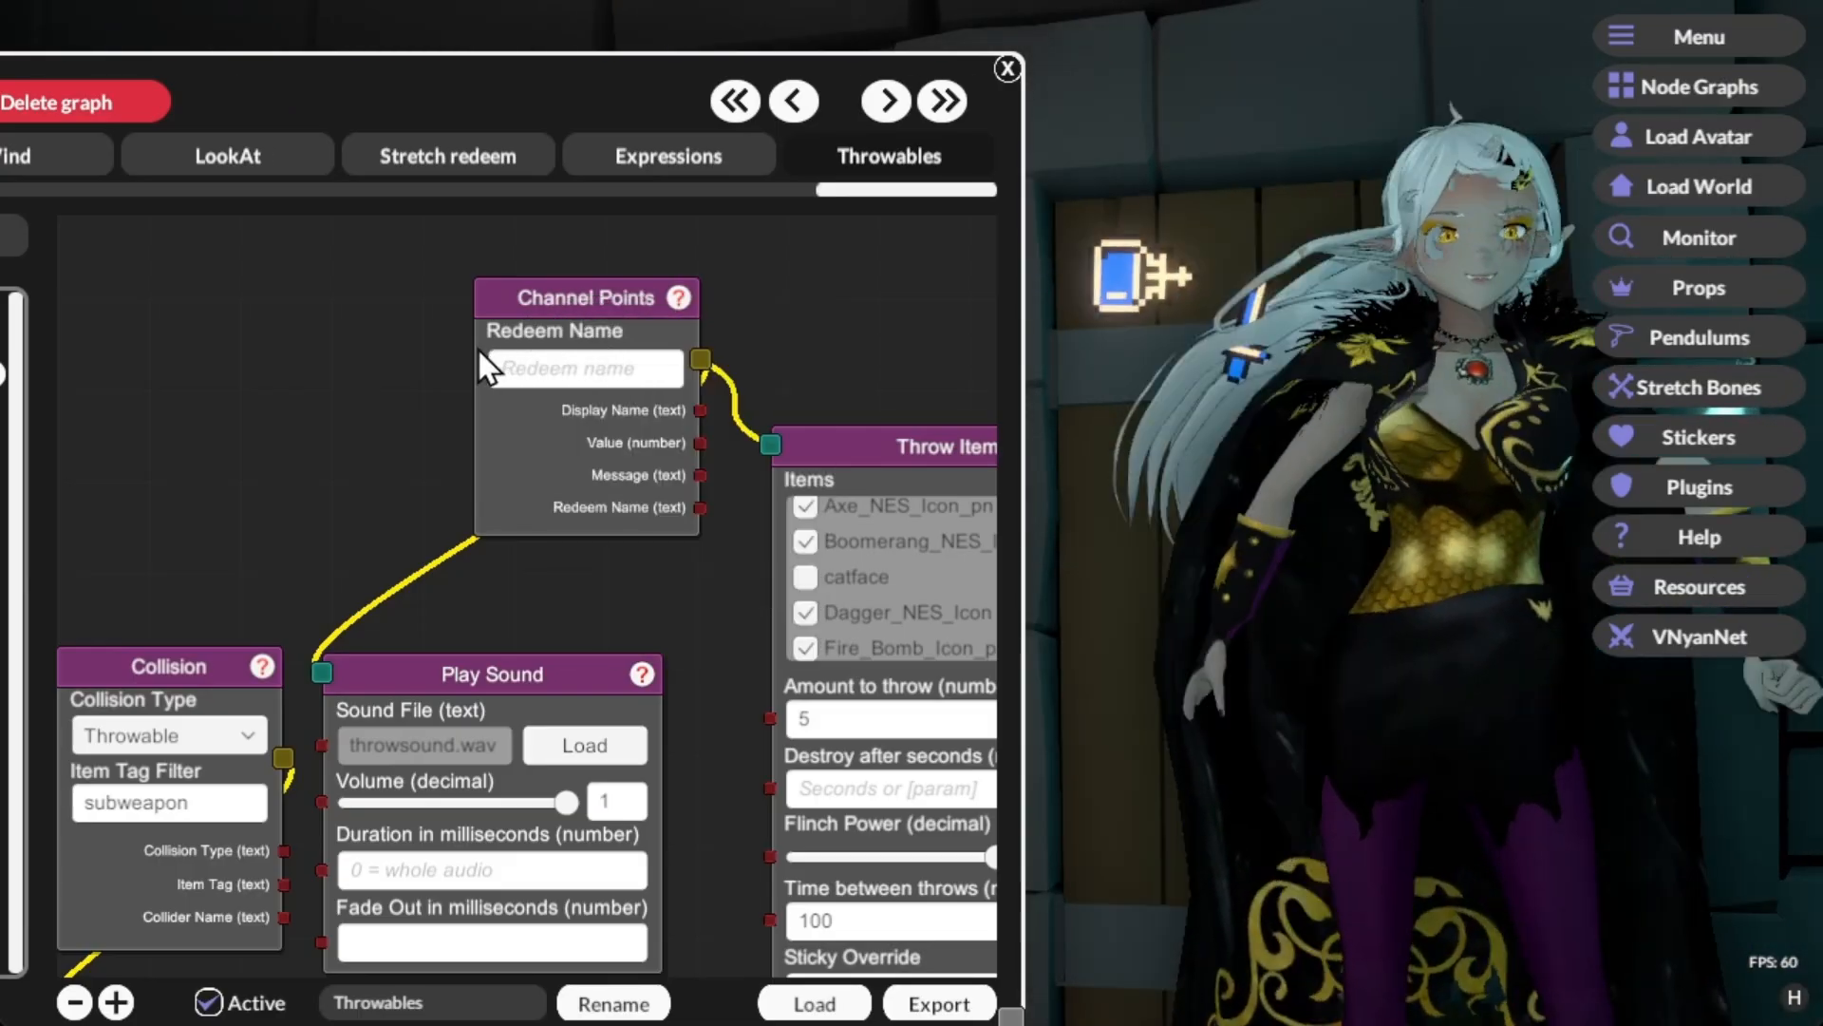